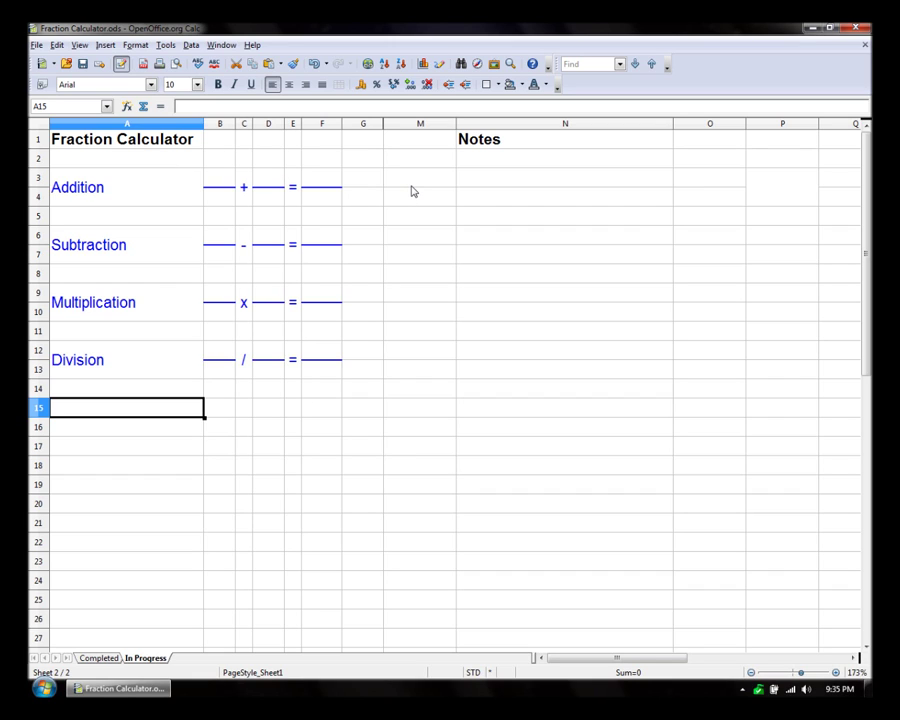
Enter the note "- Everything in blue is for show" in cell N3 under Notes
{"action": "left_click", "coordinate": [479, 176]}
{"action": "type", "text": "-"}
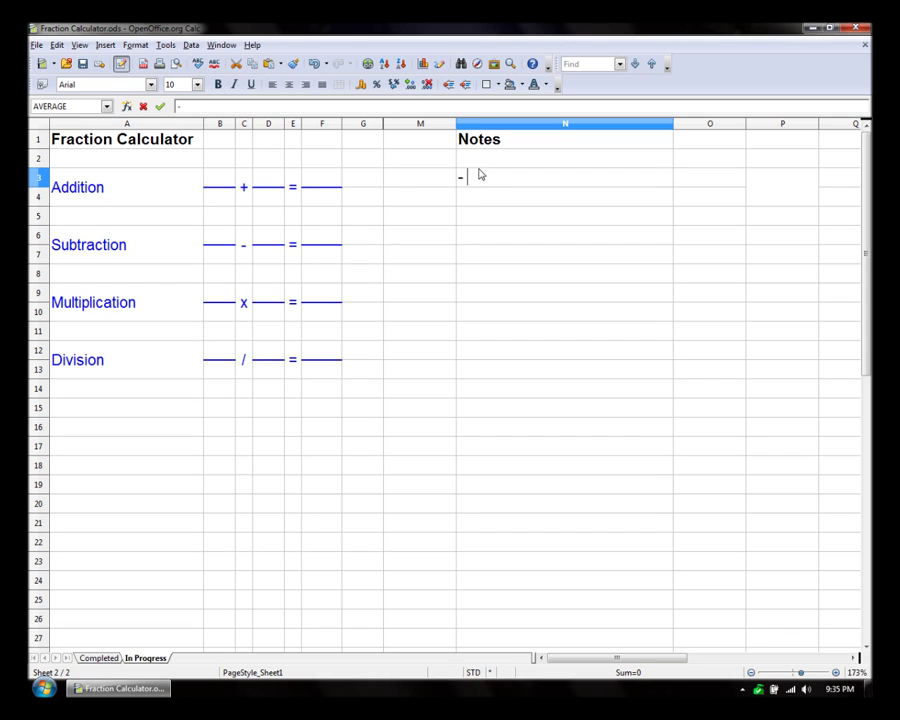
{"action": "type", "text": " Everything in"}
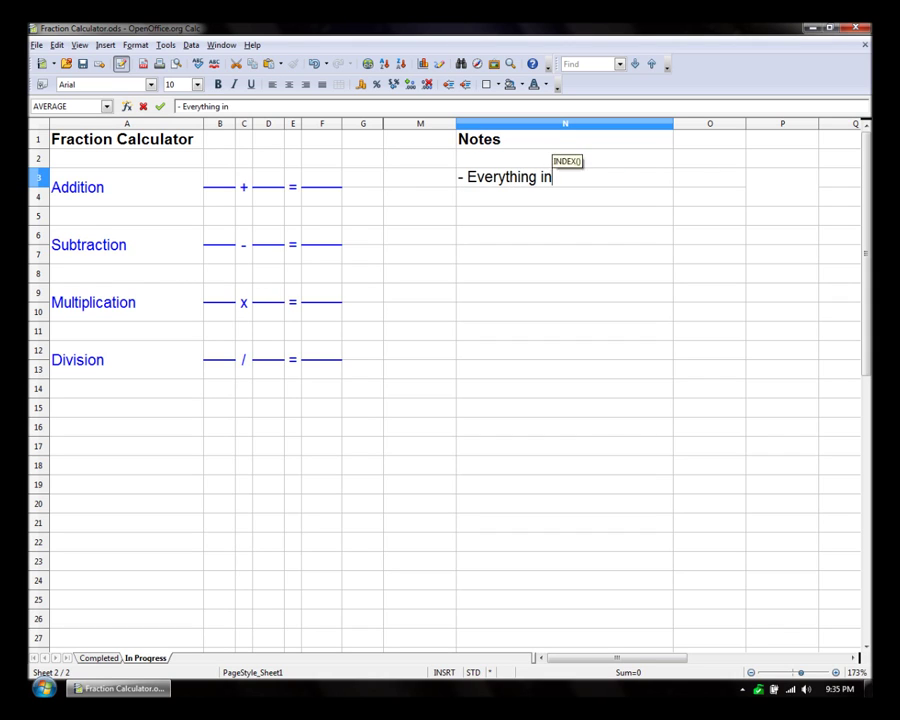
{"action": "type", "text": " blue is for "}
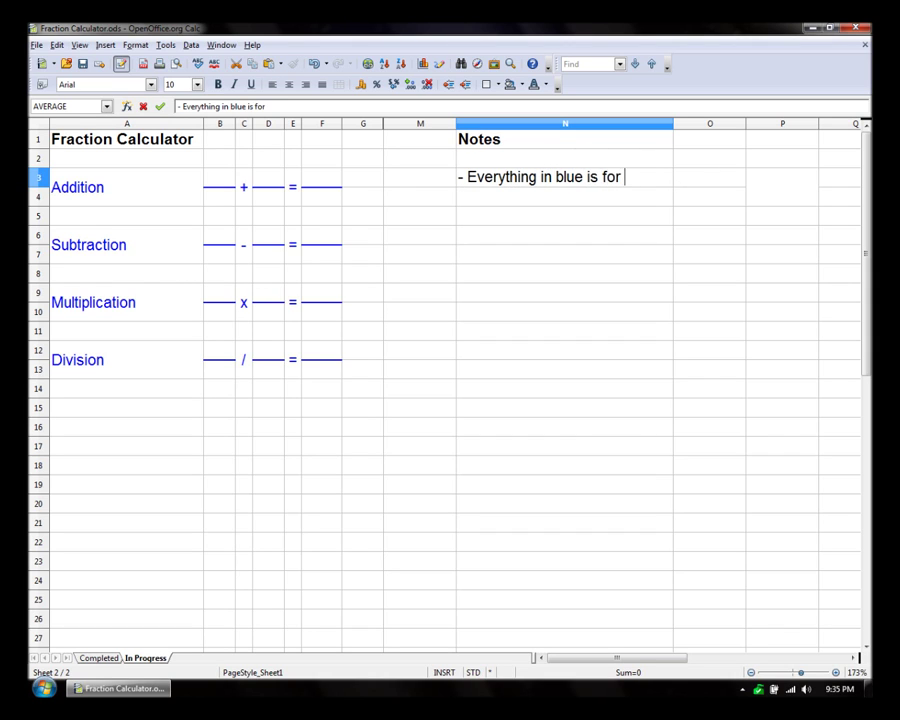
{"action": "type", "text": "whow"}
{"action": "key", "text": "Return"}
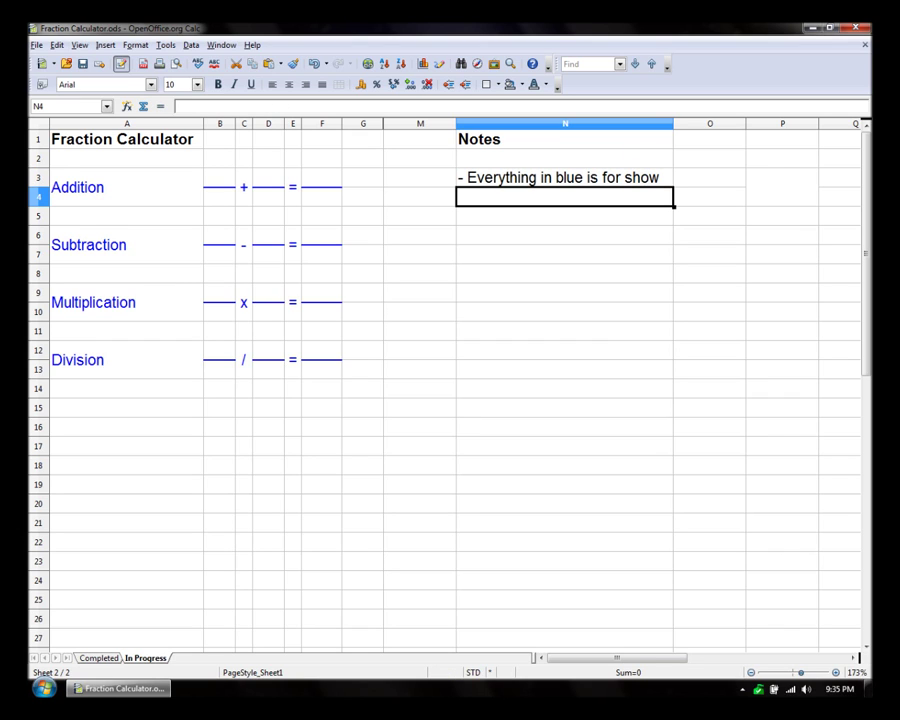
Examine the operator and equals-sign cells of the addition, subtraction, multiplication and division rows
{"action": "left_click", "coordinate": [362, 205]}
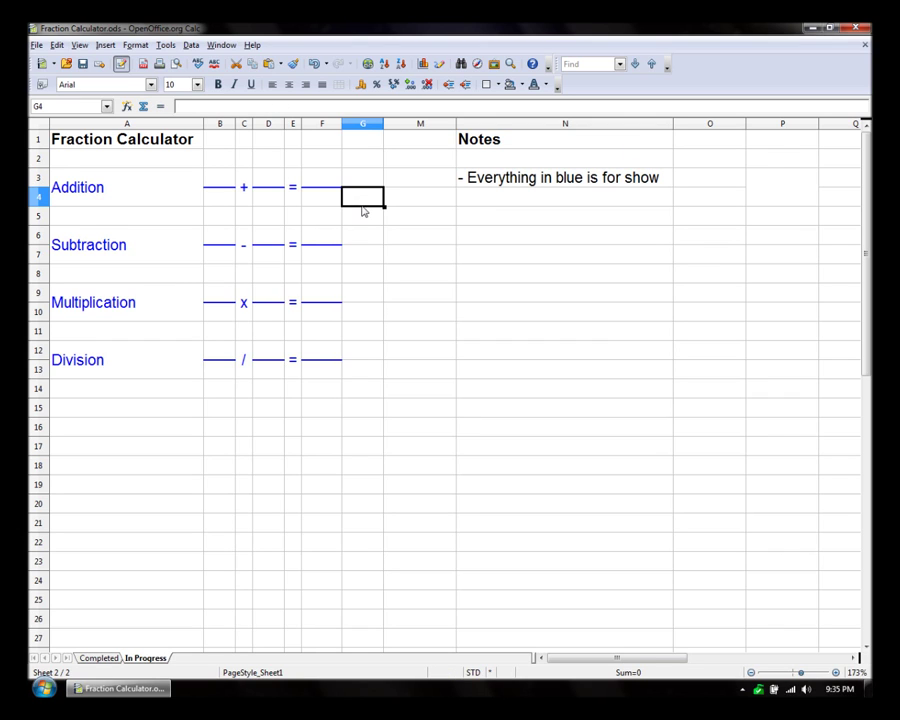
{"action": "left_click", "coordinate": [249, 199]}
{"action": "left_click", "coordinate": [245, 246]}
{"action": "left_click", "coordinate": [249, 302]}
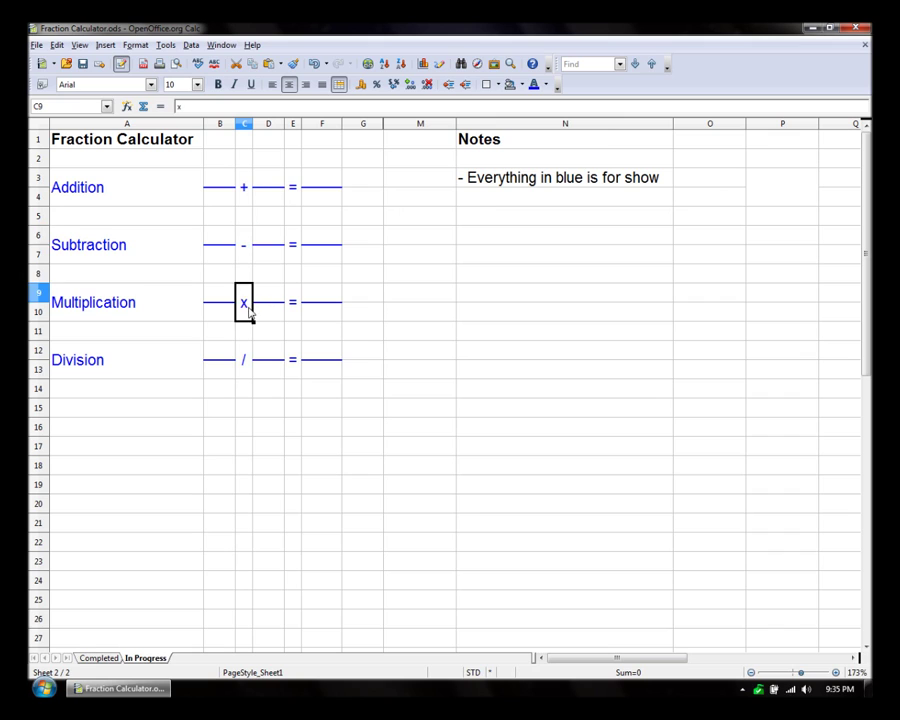
{"action": "left_click", "coordinate": [246, 358]}
{"action": "left_click", "coordinate": [294, 198]}
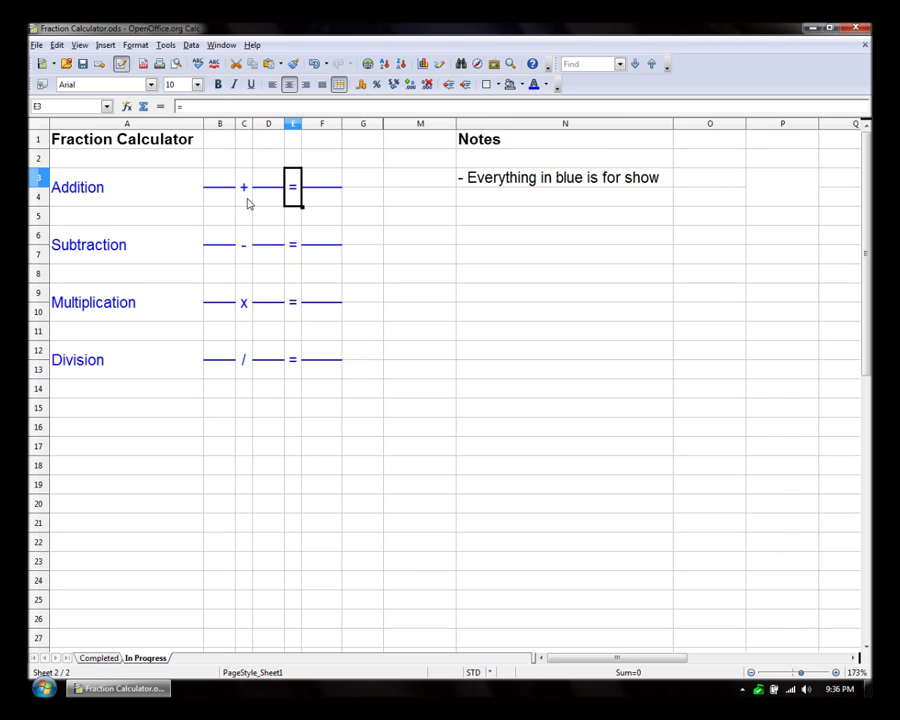
{"action": "left_click", "coordinate": [248, 200]}
{"action": "left_click", "coordinate": [245, 253]}
{"action": "left_click", "coordinate": [246, 304]}
{"action": "left_click", "coordinate": [245, 364]}
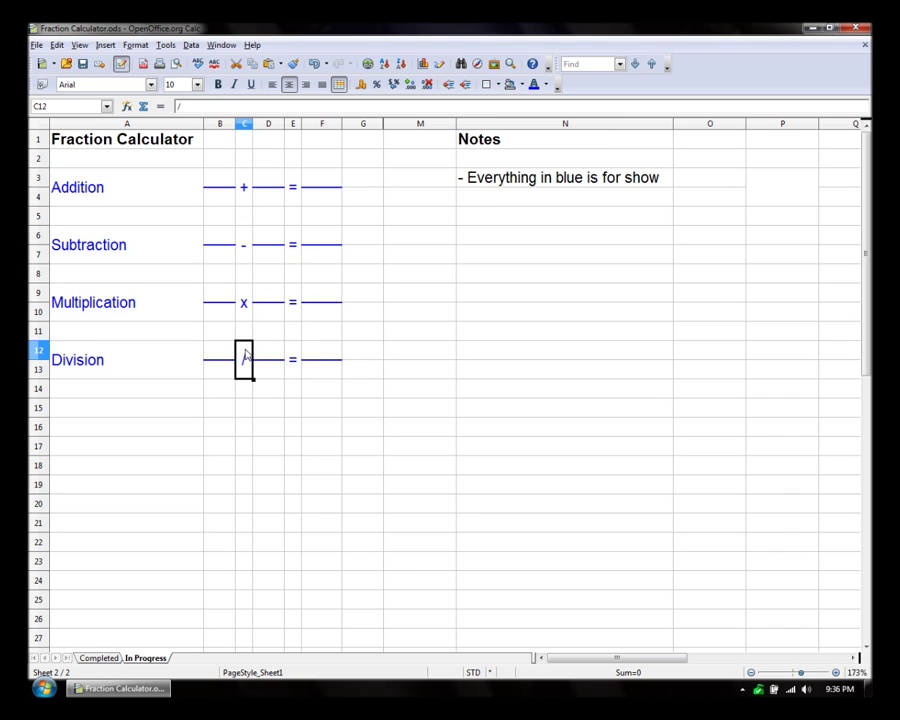
{"action": "left_click", "coordinate": [292, 364]}
{"action": "left_click", "coordinate": [299, 310]}
{"action": "left_click", "coordinate": [300, 246]}
{"action": "left_click", "coordinate": [403, 202]}
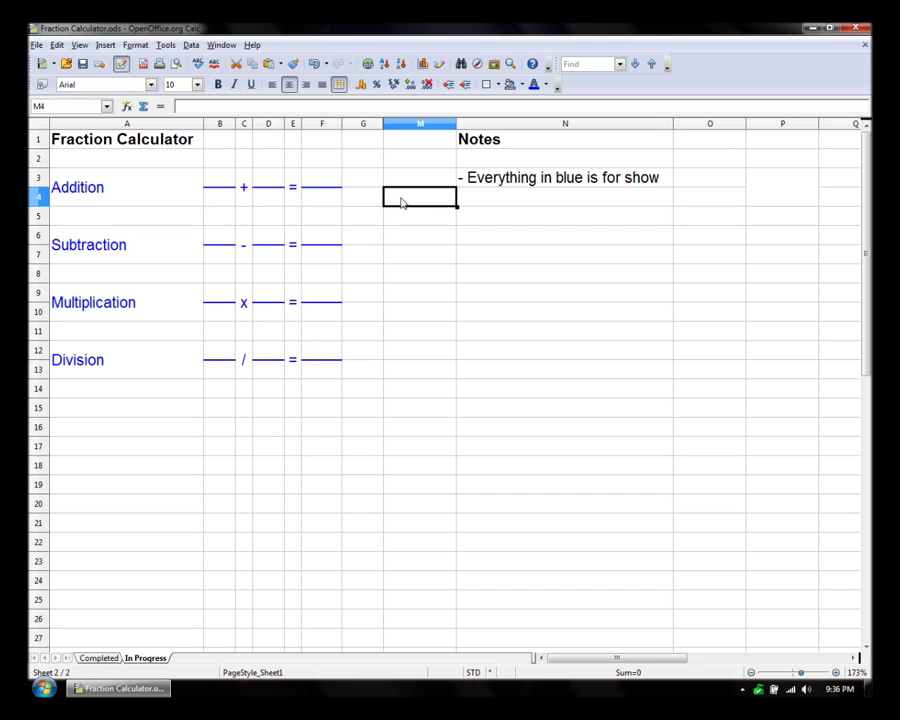
Examine the cell layout across the addition row and down the operation label column
{"action": "left_click_drag", "start_coordinate": [227, 179], "coordinate": [229, 207]}
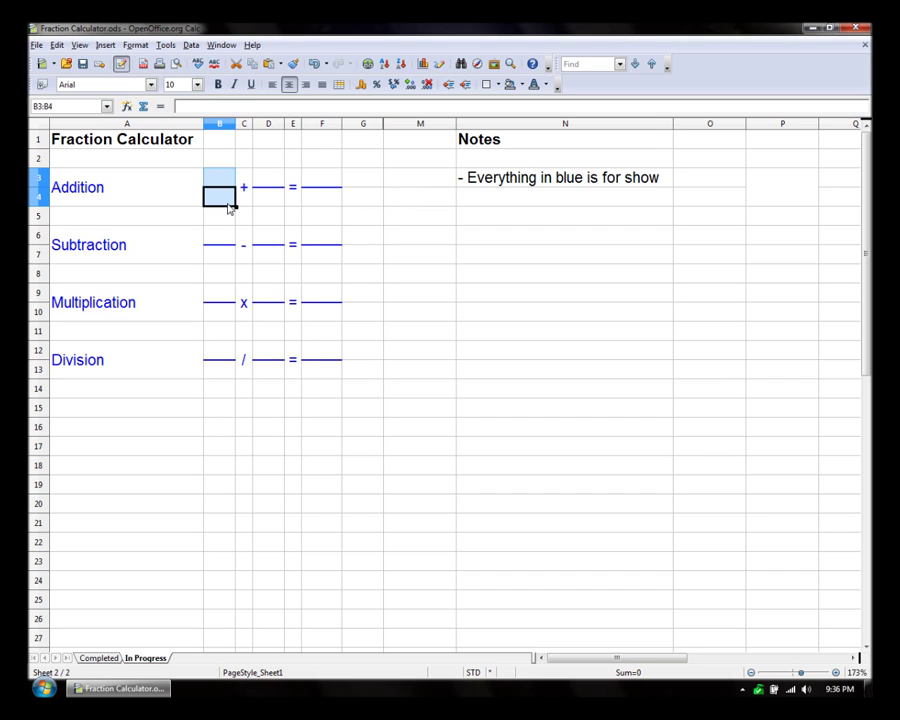
{"action": "left_click", "coordinate": [226, 199]}
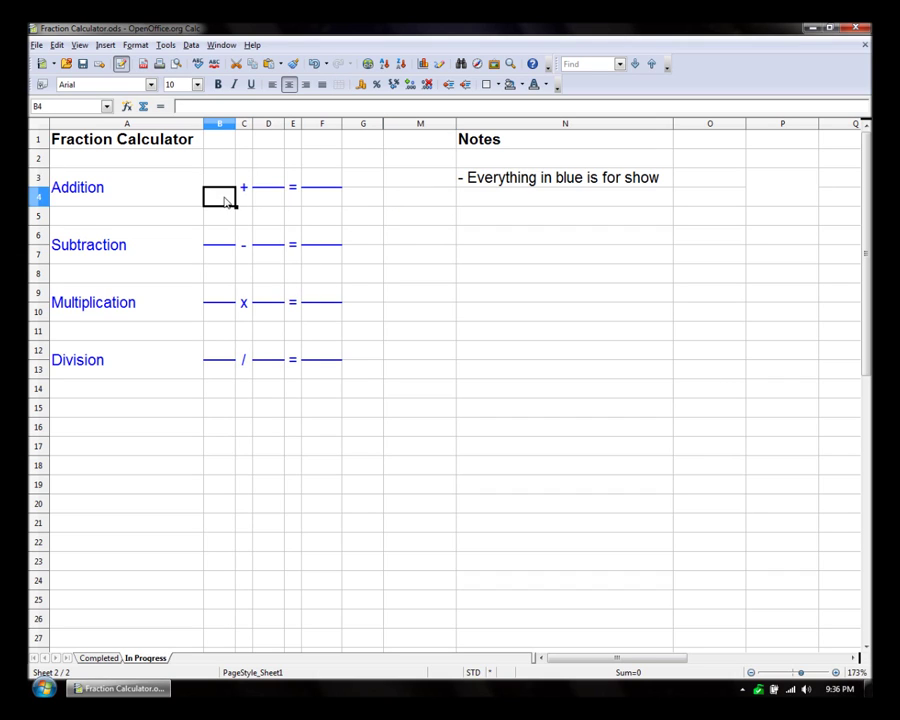
{"action": "key", "text": "Right"}
{"action": "key", "text": "Right"}
{"action": "key", "text": "Right"}
{"action": "key", "text": "Right"}
{"action": "key", "text": "Left"}
{"action": "key", "text": "Left"}
{"action": "key", "text": "Left"}
{"action": "key", "text": "Left"}
{"action": "key", "text": "Left"}
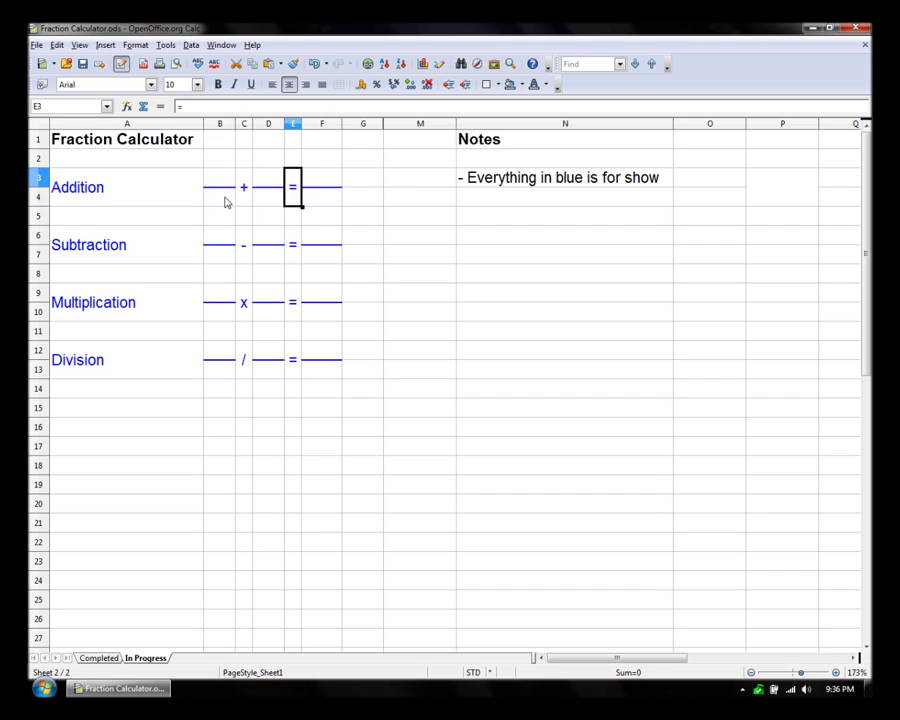
{"action": "key", "text": "Down"}
{"action": "key", "text": "Down"}
{"action": "key", "text": "Down"}
{"action": "key", "text": "Down"}
{"action": "key", "text": "Down"}
{"action": "key", "text": "Down"}
{"action": "key", "text": "Down"}
{"action": "key", "text": "Down"}
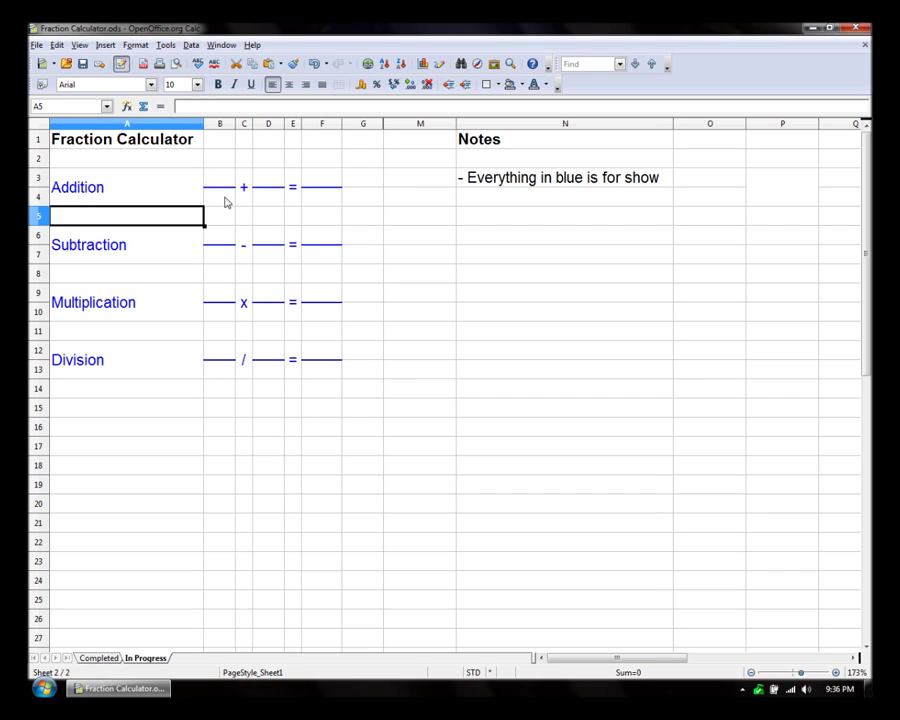
{"action": "key", "text": "Right"}
{"action": "key", "text": "Left"}
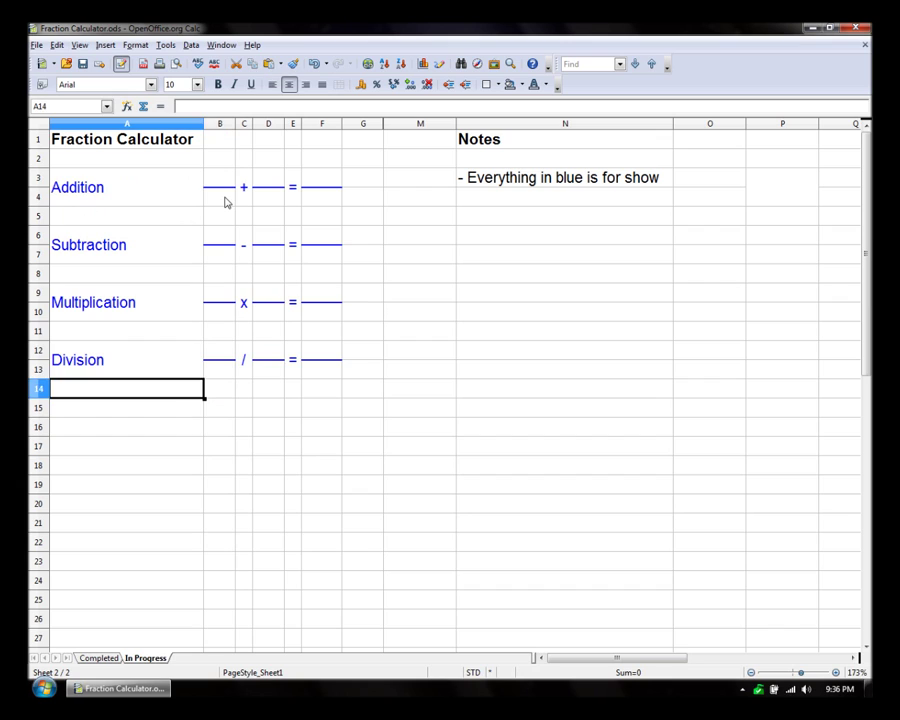
{"action": "key", "text": "Up"}
{"action": "key", "text": "Up"}
{"action": "key", "text": "Up"}
{"action": "key", "text": "Up"}
{"action": "key", "text": "Up"}
{"action": "key", "text": "Up"}
{"action": "key", "text": "Up"}
{"action": "key", "text": "Up"}
{"action": "key", "text": "Up"}
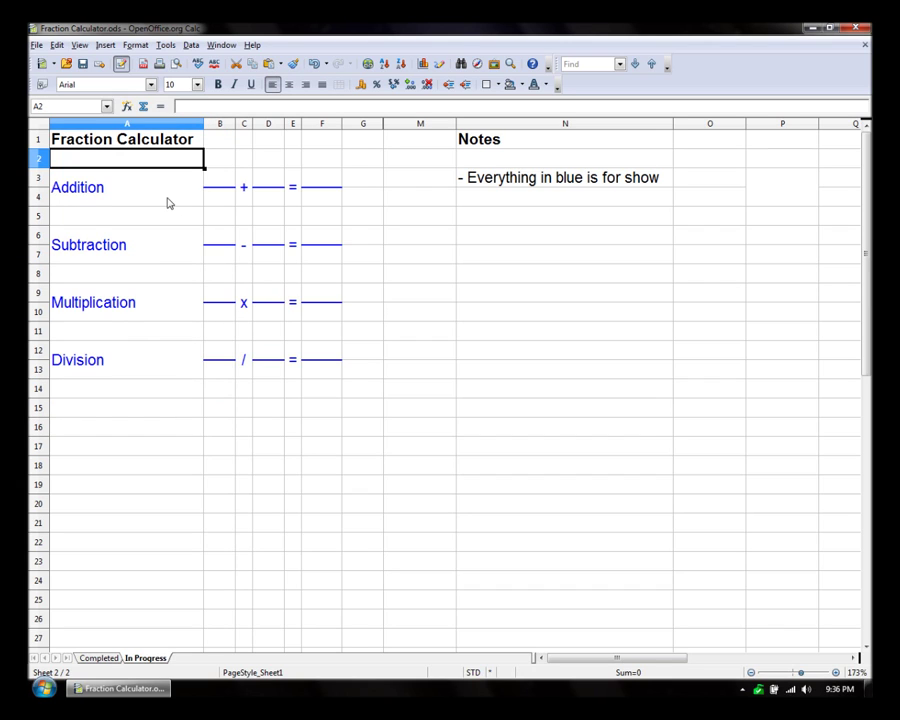
Review the Subtraction, Multiplication and Division labels and the blank fraction cells of the multiplication row
{"action": "left_click", "coordinate": [161, 252]}
{"action": "left_click", "coordinate": [153, 306]}
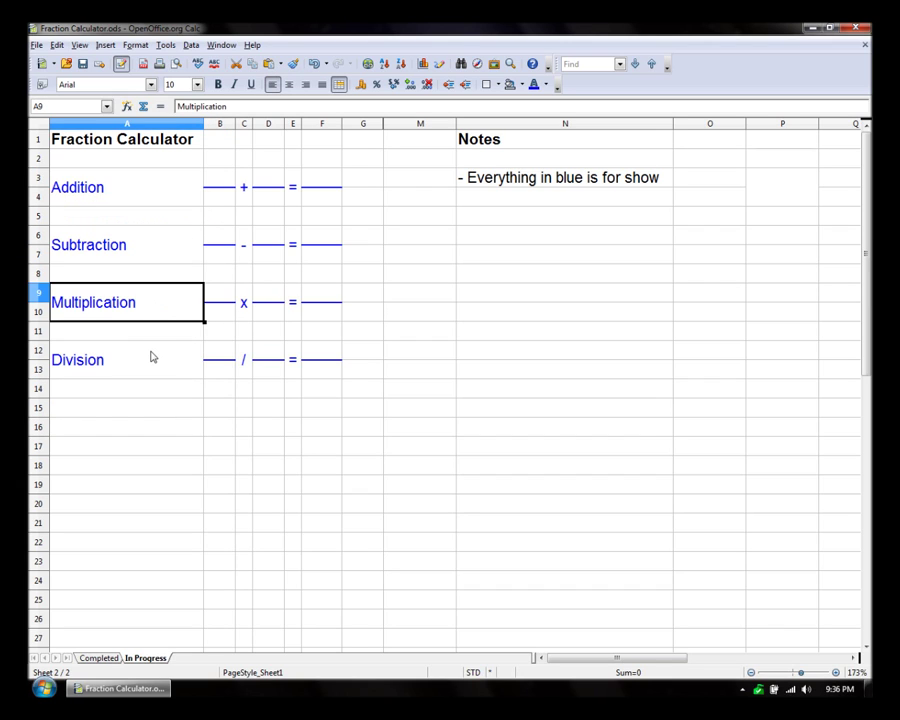
{"action": "left_click", "coordinate": [152, 357]}
{"action": "left_click", "coordinate": [243, 390]}
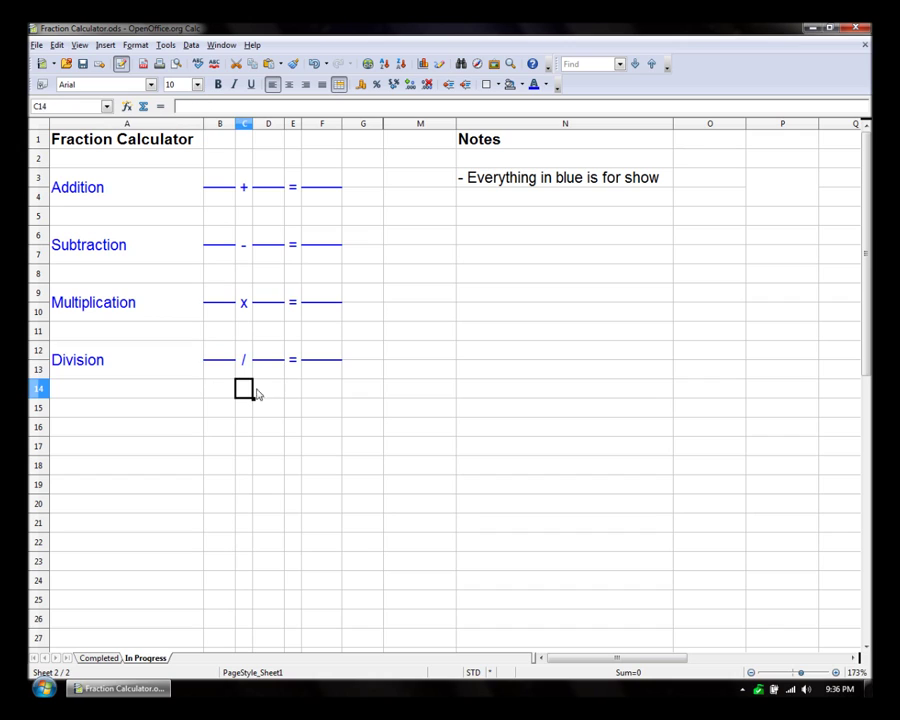
{"action": "left_click", "coordinate": [365, 389]}
{"action": "left_click", "coordinate": [228, 297]}
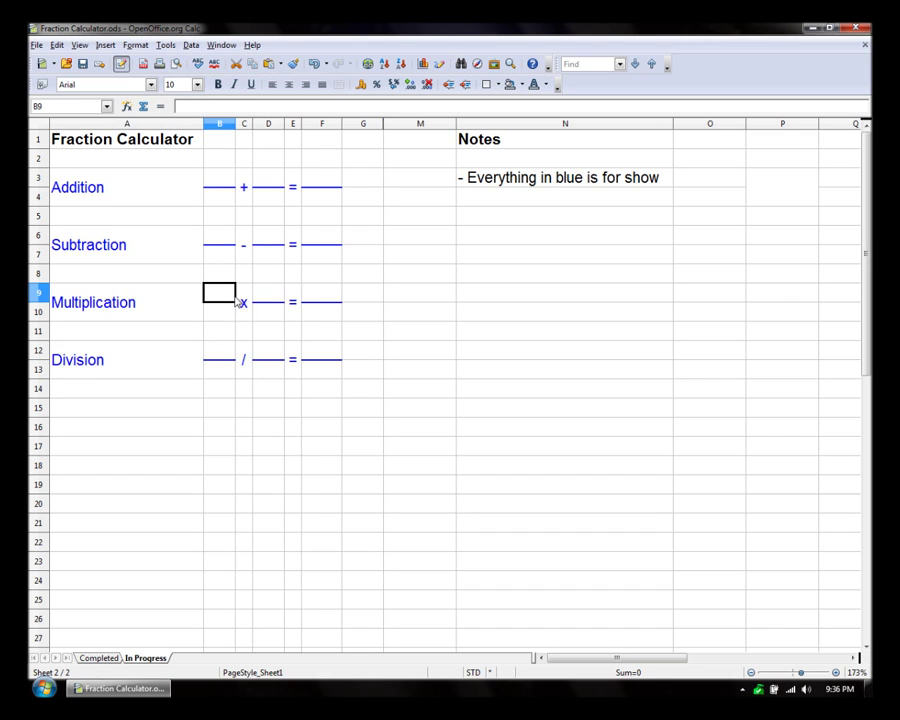
{"action": "left_click", "coordinate": [174, 302]}
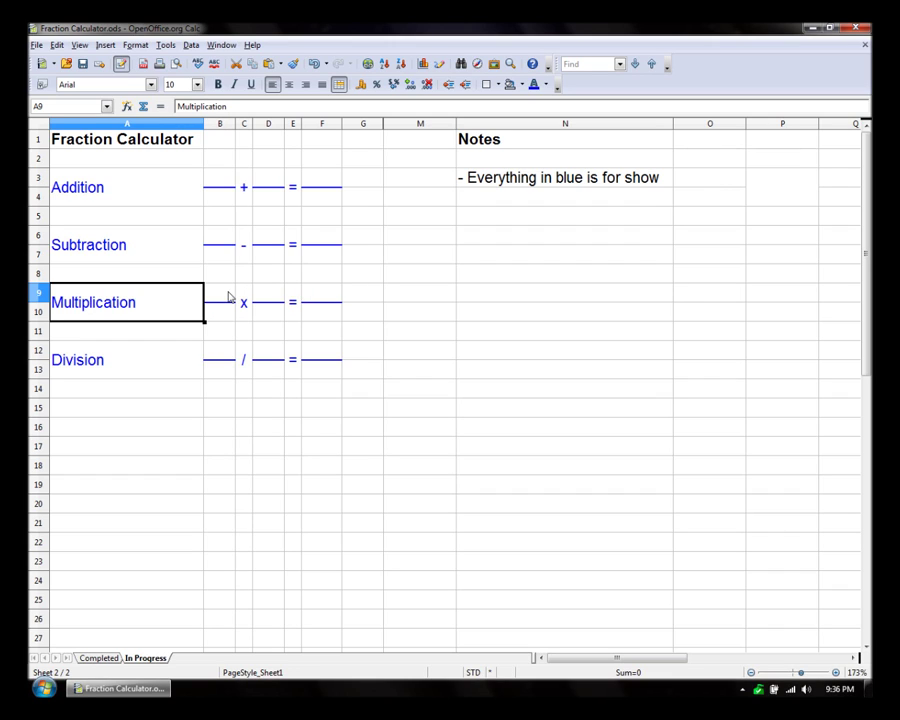
{"action": "left_click", "coordinate": [335, 298]}
{"action": "left_click", "coordinate": [405, 292]}
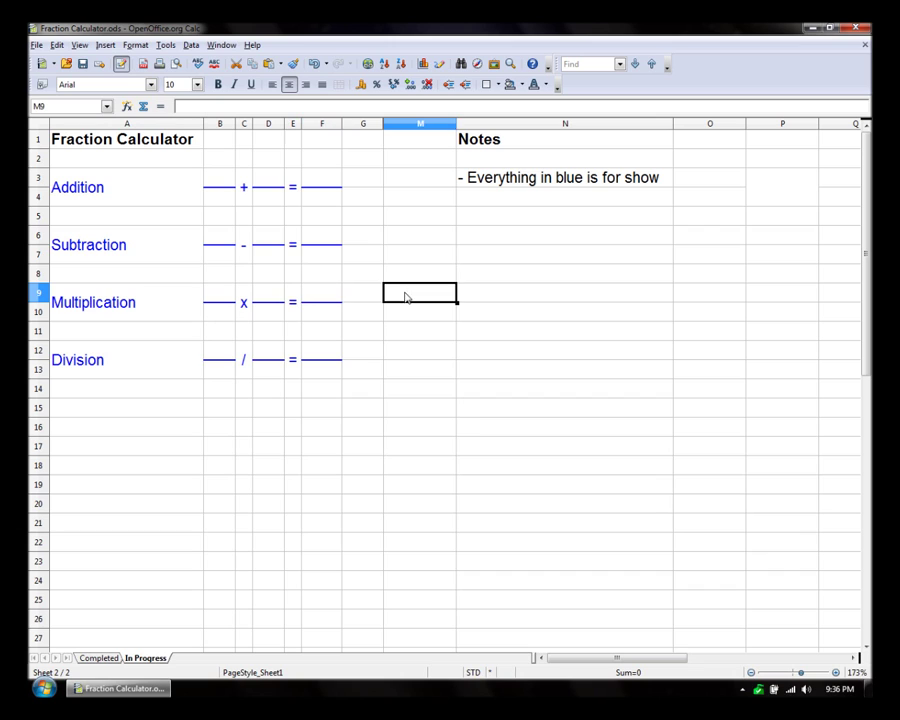
Enter the first multiplication fraction as 1 over 1 in cells B9 and B10
{"action": "left_click", "coordinate": [221, 293]}
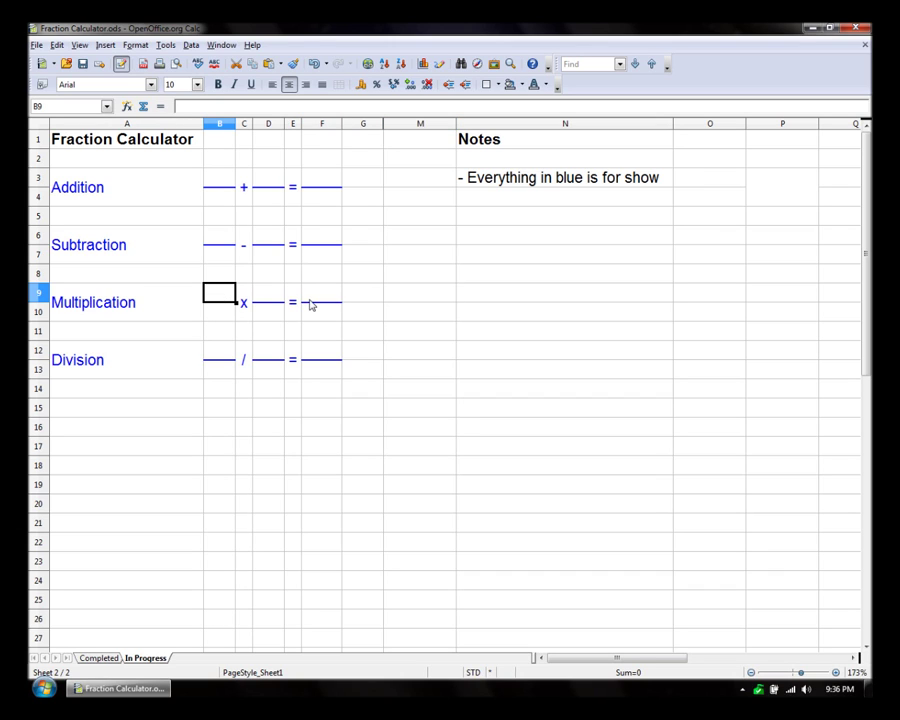
{"action": "type", "text": "1"}
{"action": "key", "text": "Return"}
{"action": "type", "text": "1"}
{"action": "key", "text": "Tab"}
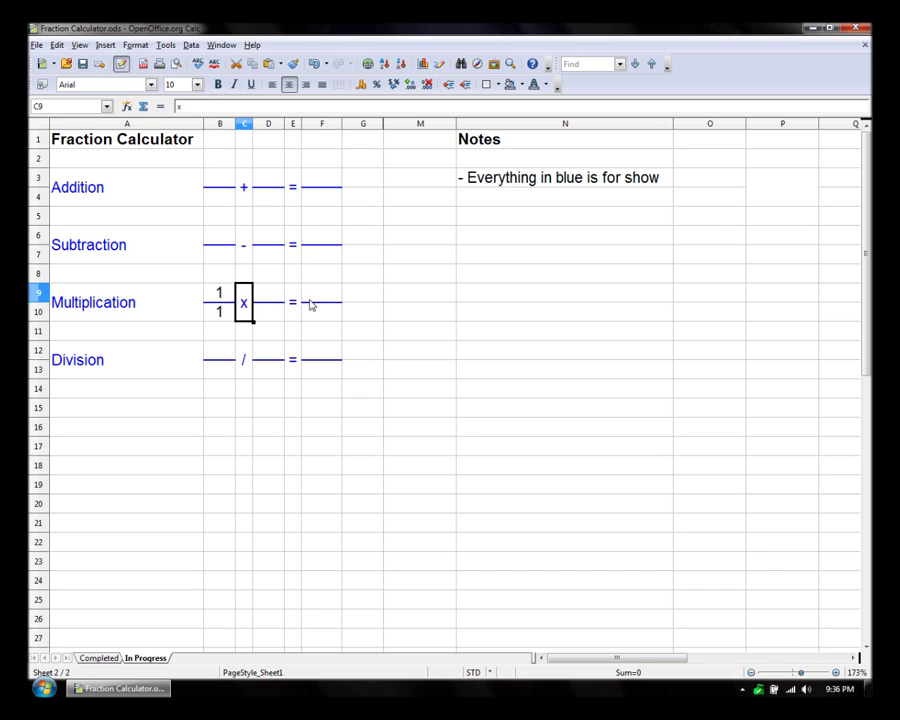
Enter the second multiplication fraction as 3 over 4 in cells D9 and D10
{"action": "key", "text": "Tab"}
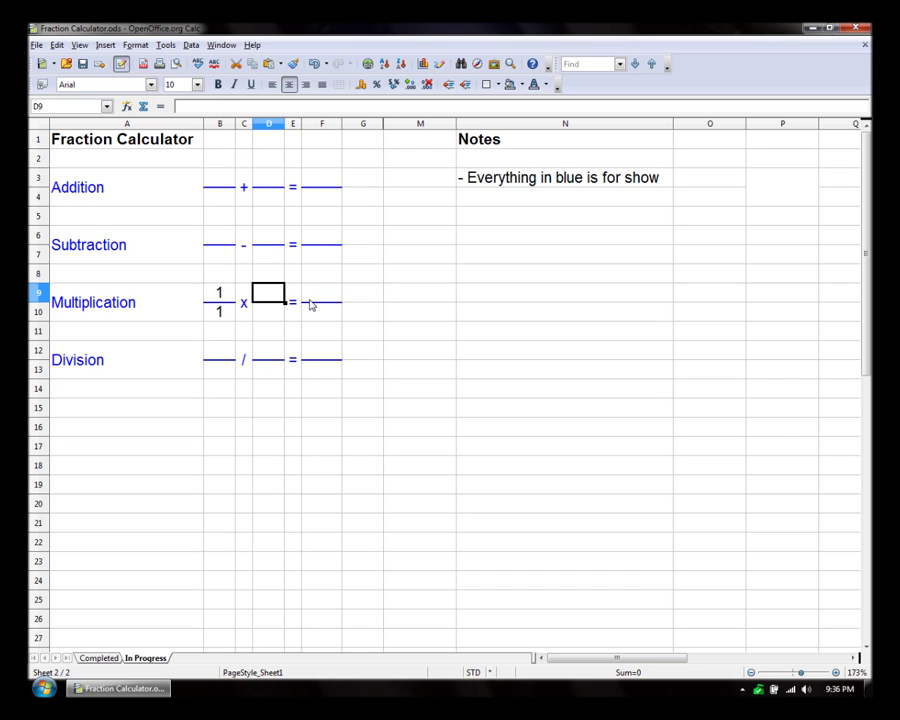
{"action": "type", "text": "3"}
{"action": "key", "text": "Return"}
{"action": "type", "text": "4"}
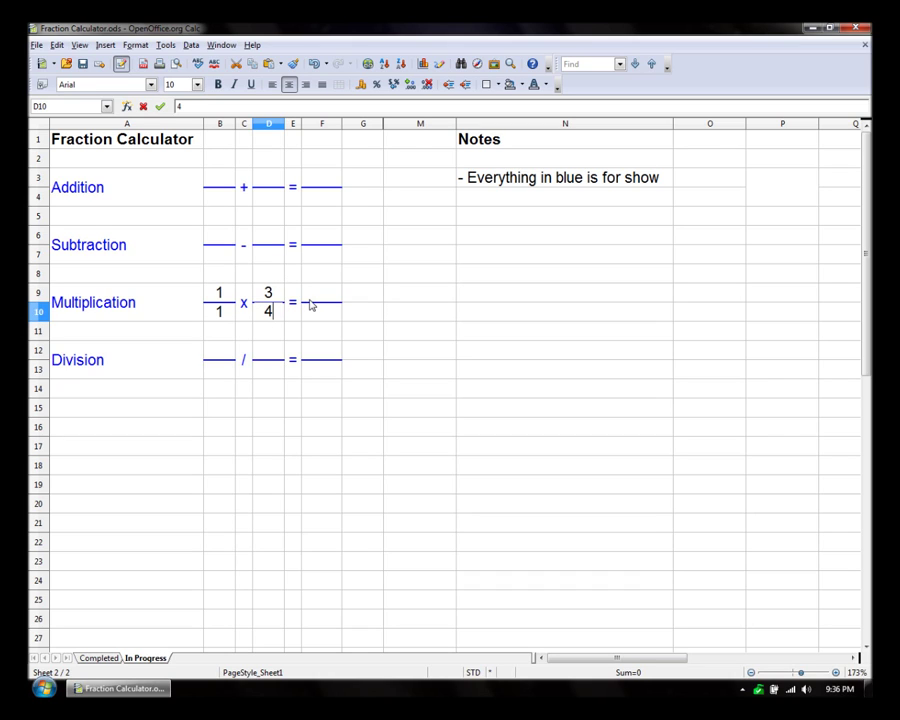
{"action": "key", "text": "Tab"}
{"action": "key", "text": "Tab"}
{"action": "key", "text": "Tab"}
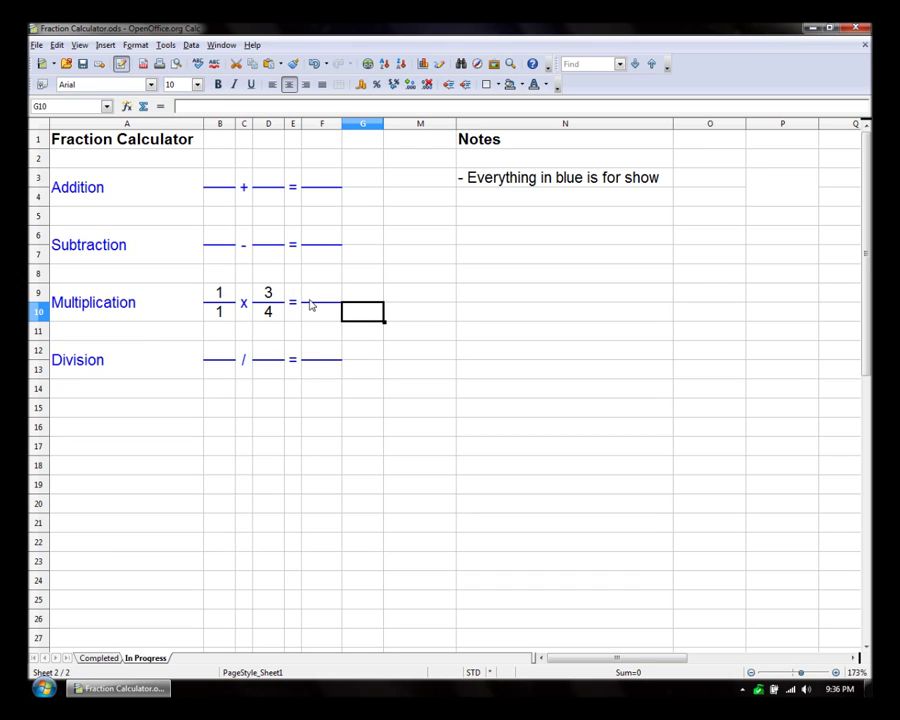
Examine the numerators and denominators of the two multiplication fractions and their empty result cells
{"action": "left_click", "coordinate": [310, 304]}
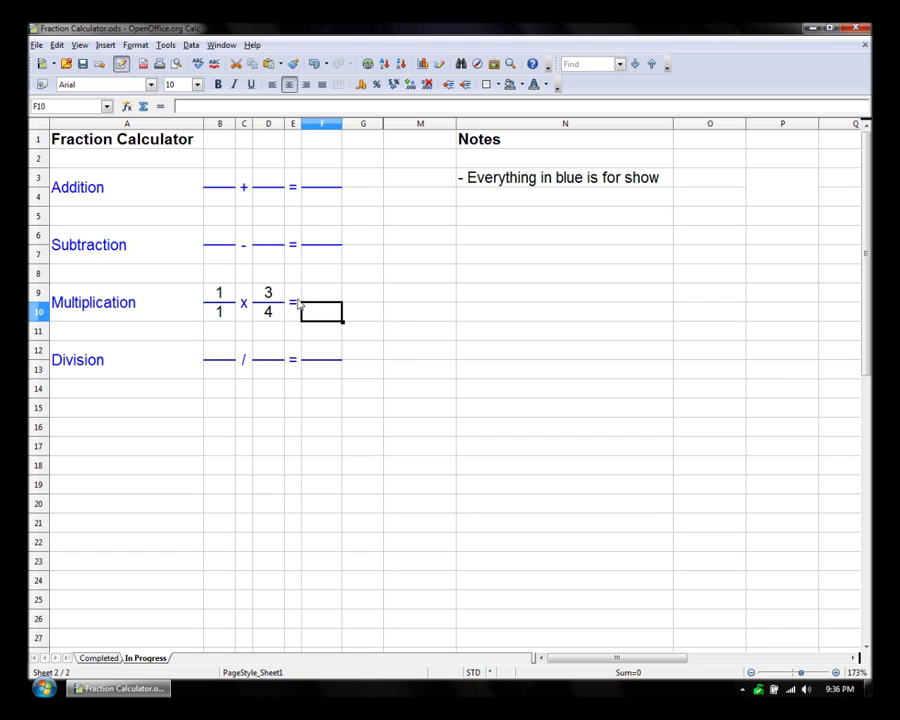
{"action": "left_click", "coordinate": [220, 293]}
{"action": "left_click_drag", "start_coordinate": [220, 293], "coordinate": [226, 316]}
{"action": "left_click_drag", "start_coordinate": [278, 299], "coordinate": [282, 314]}
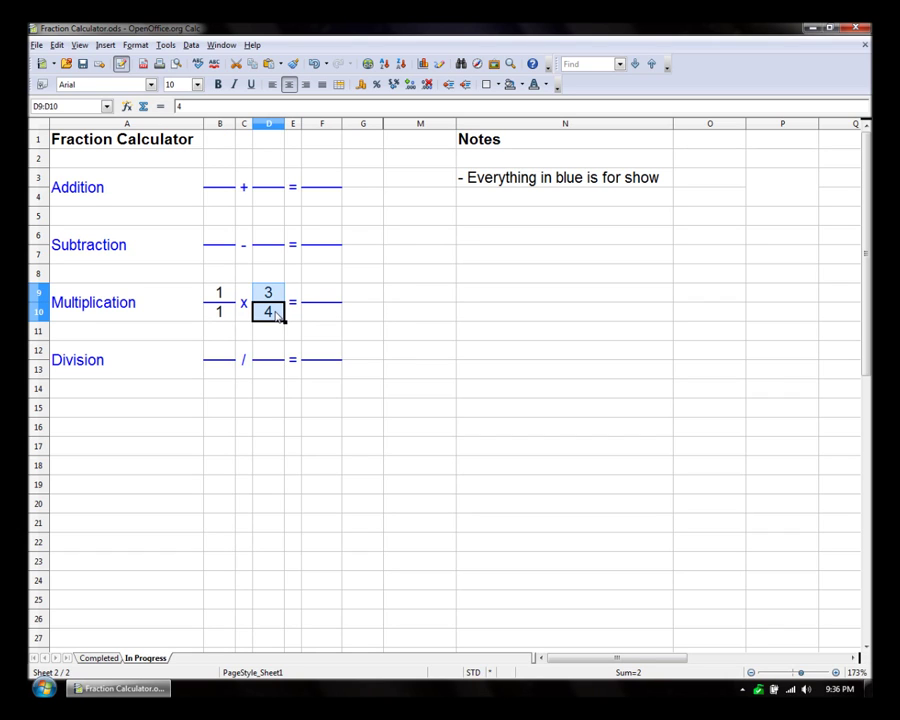
{"action": "left_click", "coordinate": [320, 312]}
{"action": "left_click", "coordinate": [362, 314]}
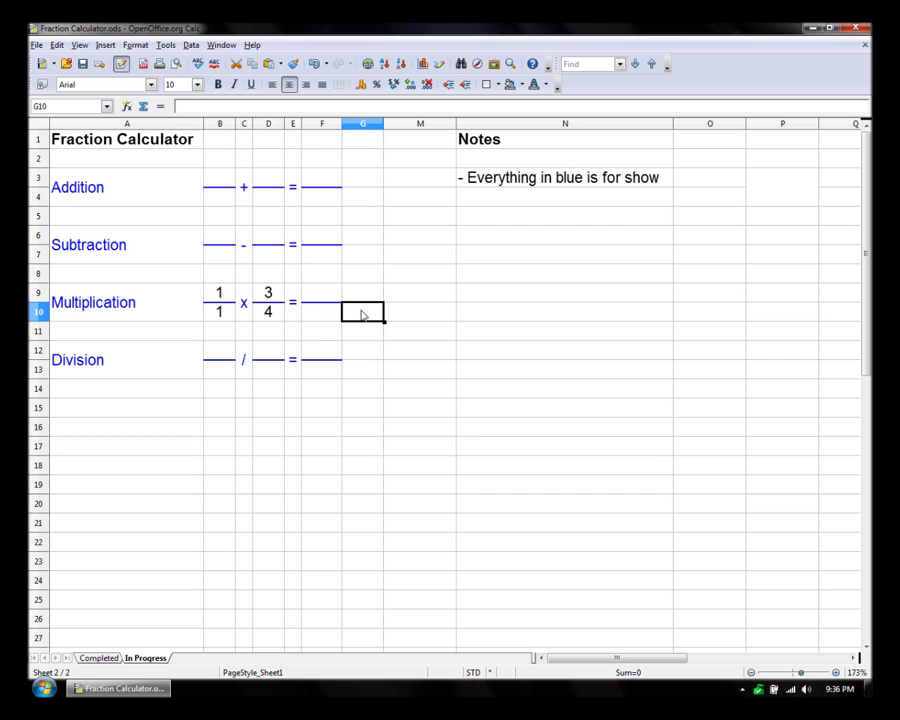
{"action": "key", "text": "shift+Tab"}
{"action": "key", "text": "Up"}
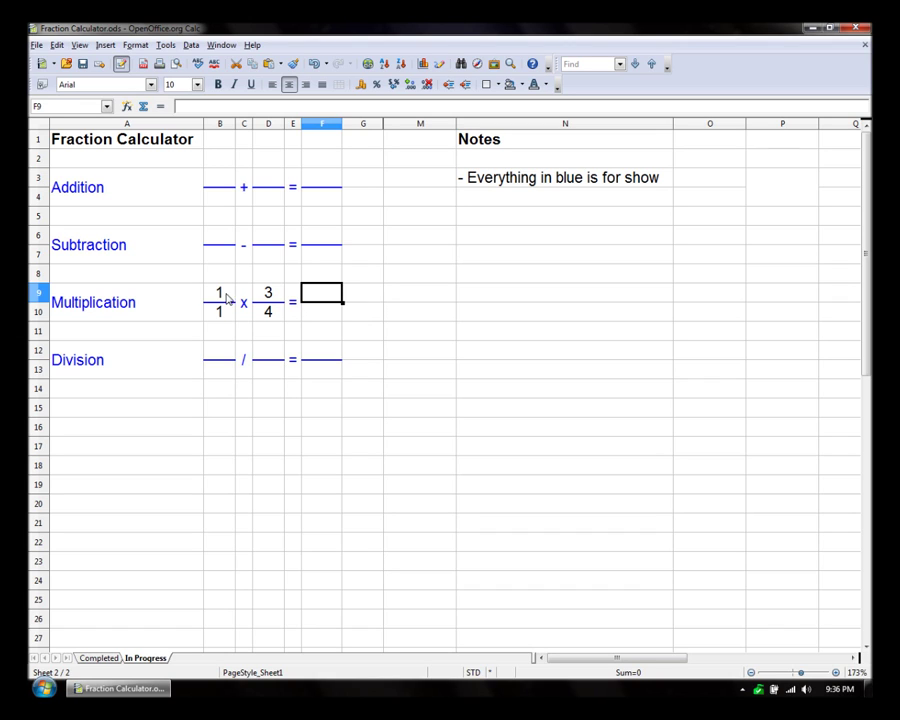
{"action": "left_click_drag", "start_coordinate": [224, 293], "coordinate": [262, 316]}
{"action": "left_click", "coordinate": [329, 318]}
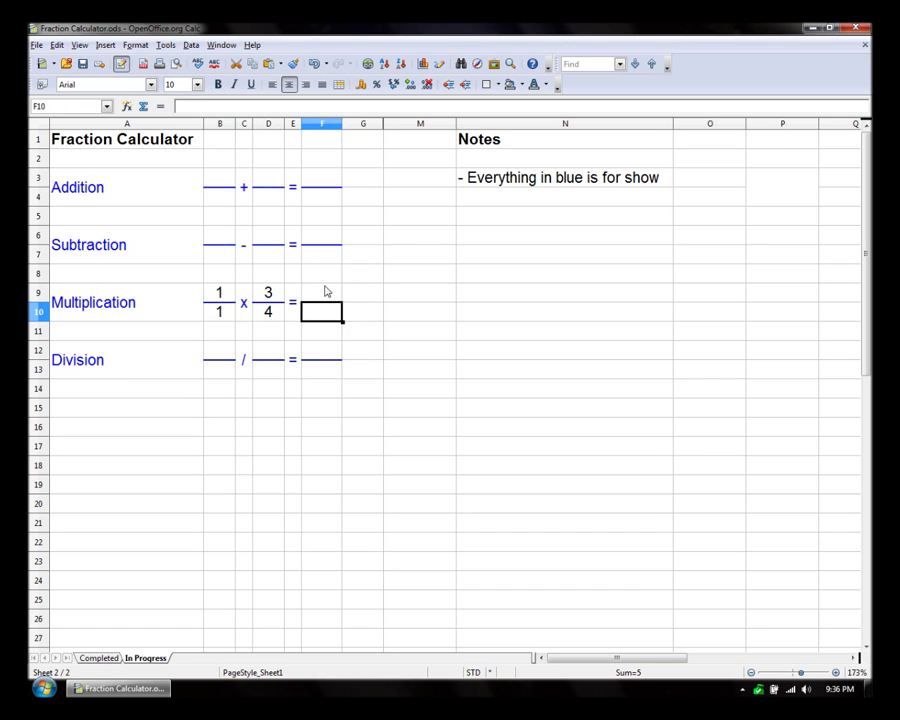
Enter the formula =B9*D9 in cell F9 to multiply the two numerators
{"action": "left_click", "coordinate": [326, 291]}
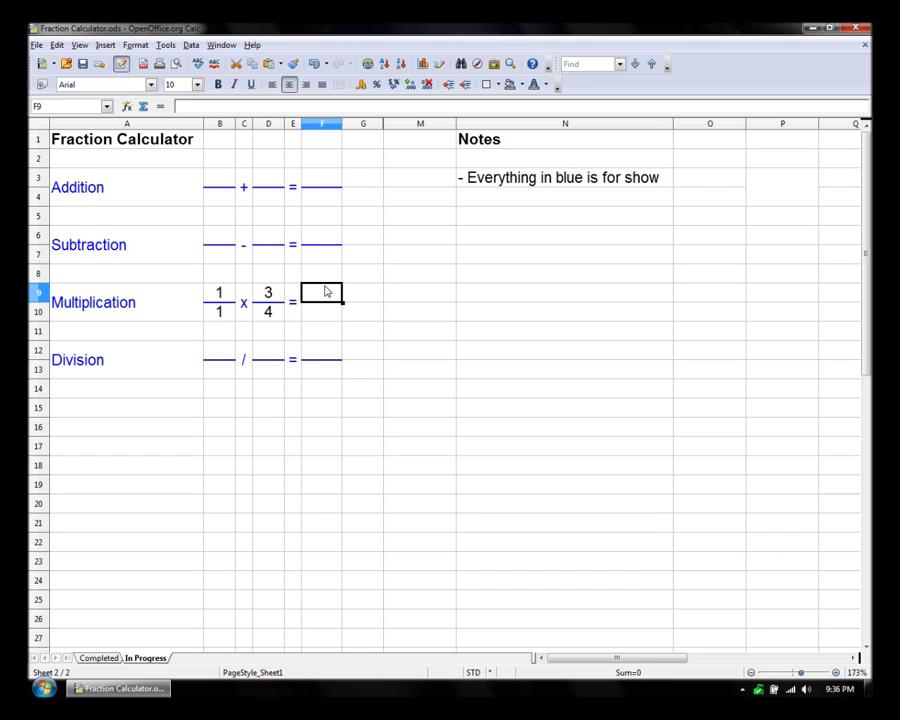
{"action": "type", "text": "="}
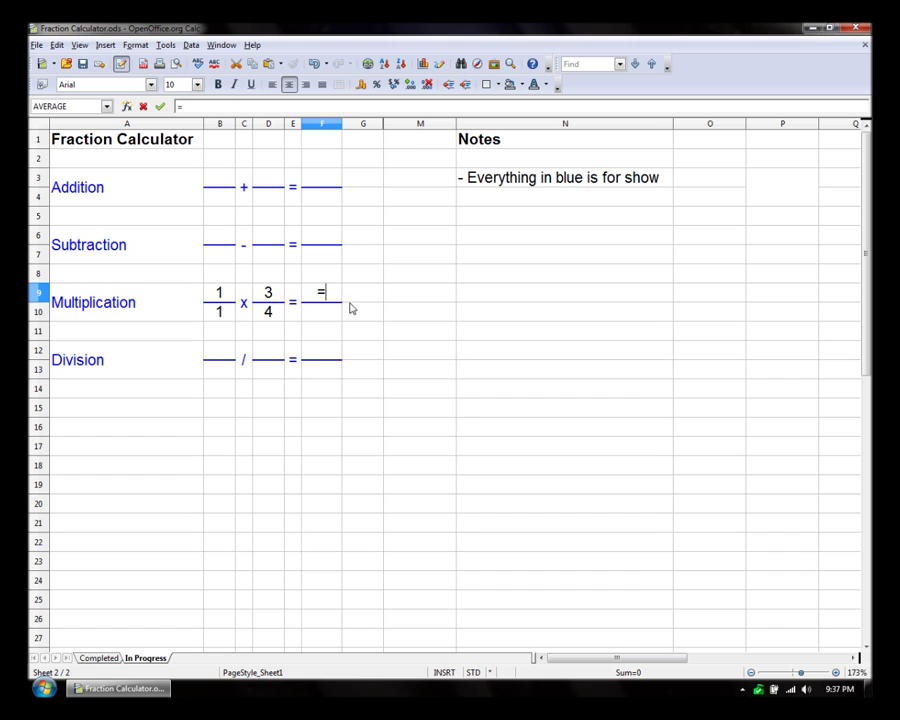
{"action": "left_click", "coordinate": [222, 297]}
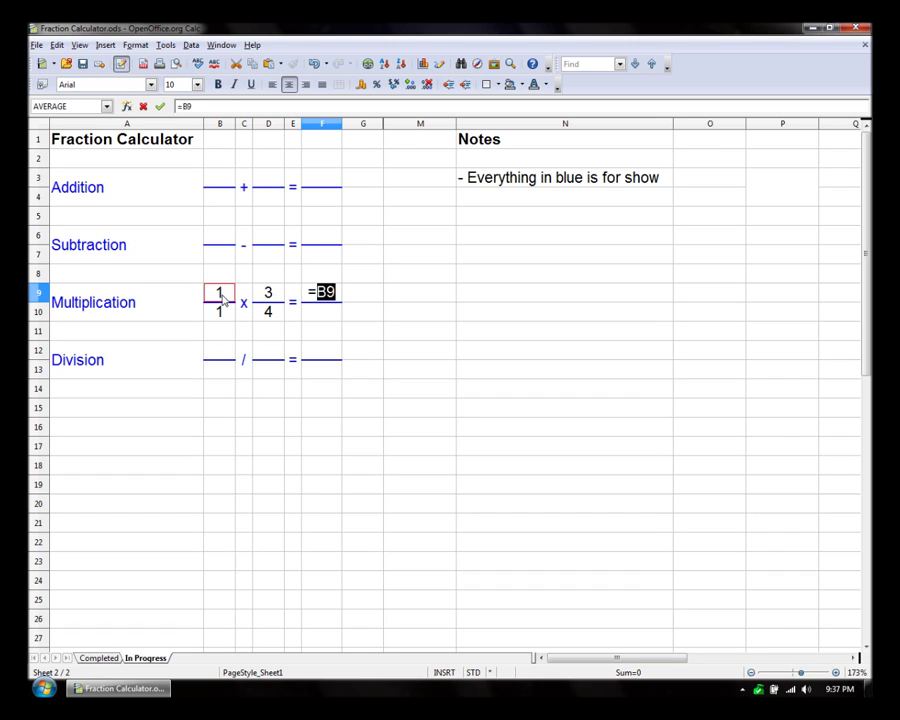
{"action": "type", "text": "*"}
{"action": "left_click", "coordinate": [268, 296]}
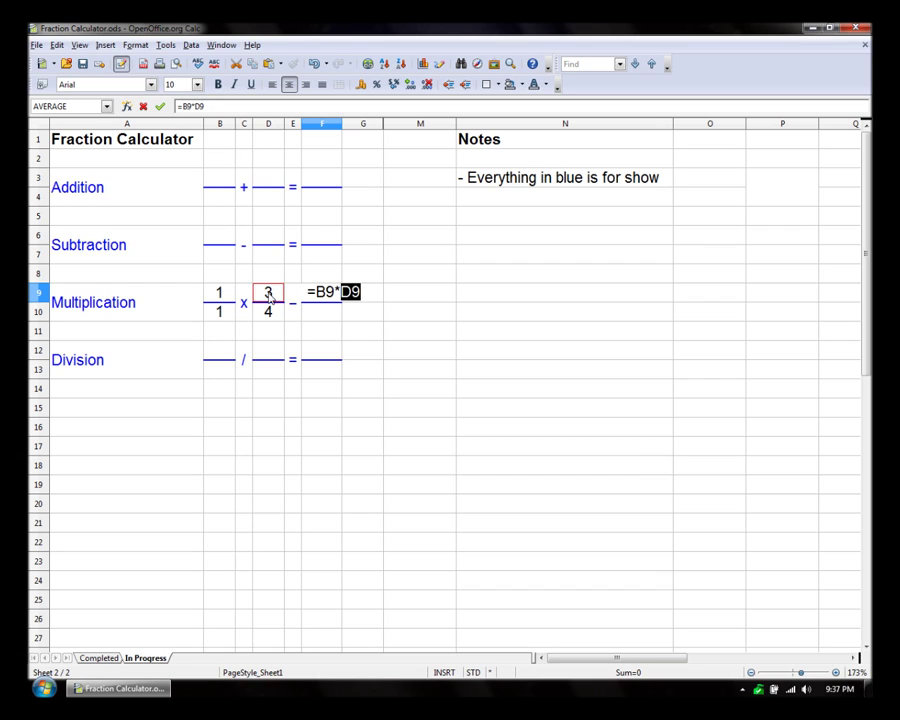
{"action": "key", "text": "Return"}
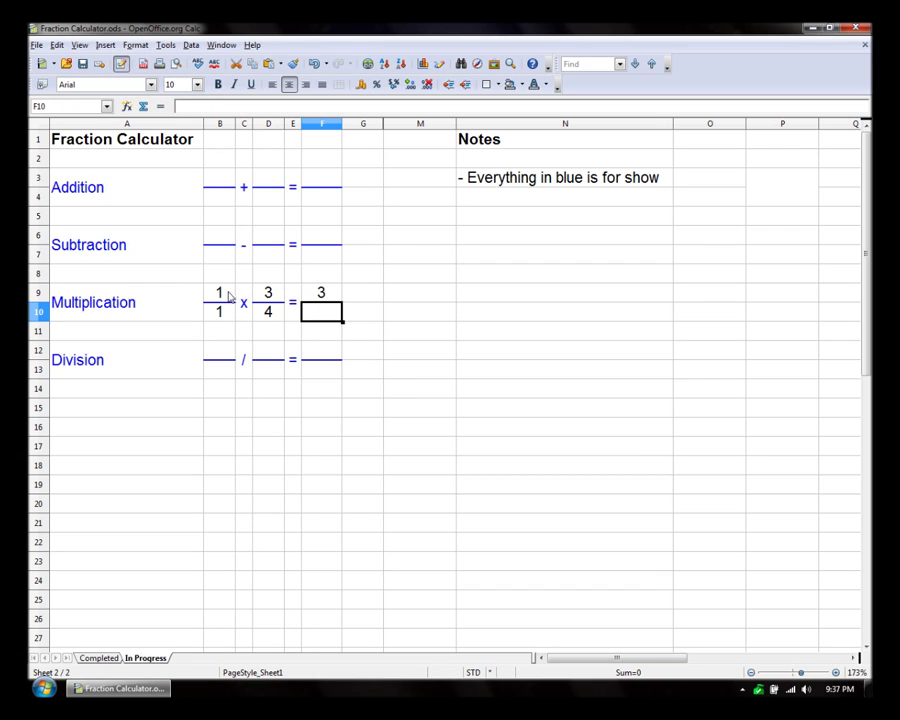
Fill the multiplication formula from F9 down into F10 to multiply the two denominators
{"action": "left_click", "coordinate": [229, 296]}
{"action": "left_click", "coordinate": [268, 294]}
{"action": "left_click", "coordinate": [321, 294]}
{"action": "left_click", "coordinate": [333, 316]}
{"action": "key", "text": "Up"}
{"action": "left_click_drag", "start_coordinate": [342, 302], "coordinate": [335, 318]}
{"action": "key", "text": "Right"}
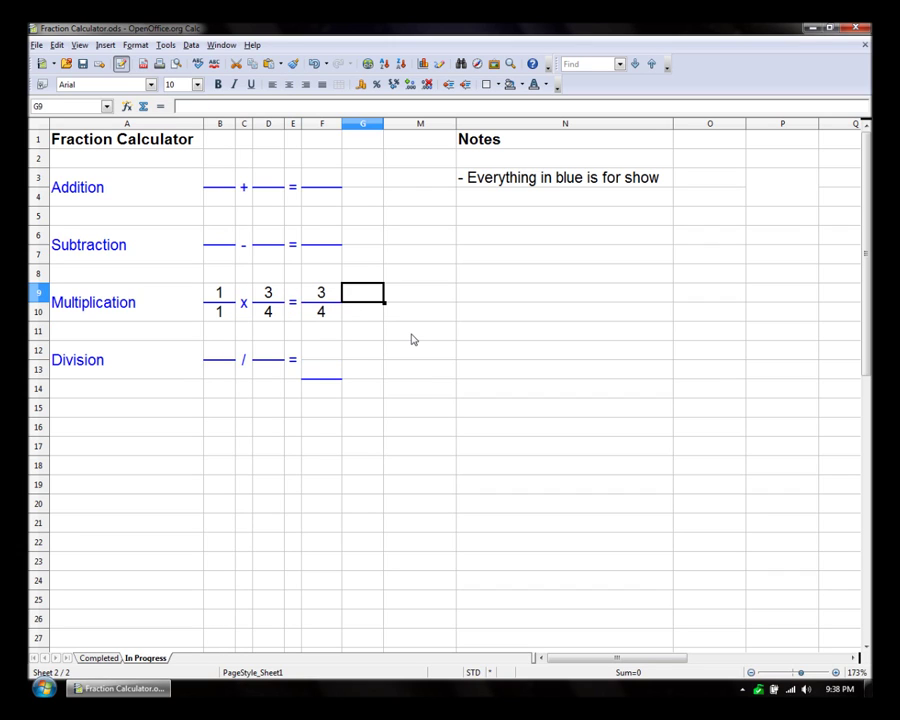
{"action": "key", "text": "Right"}
{"action": "key", "text": "Left"}
{"action": "key", "text": "Left"}
{"action": "key", "text": "Down"}
{"action": "key", "text": "Right"}
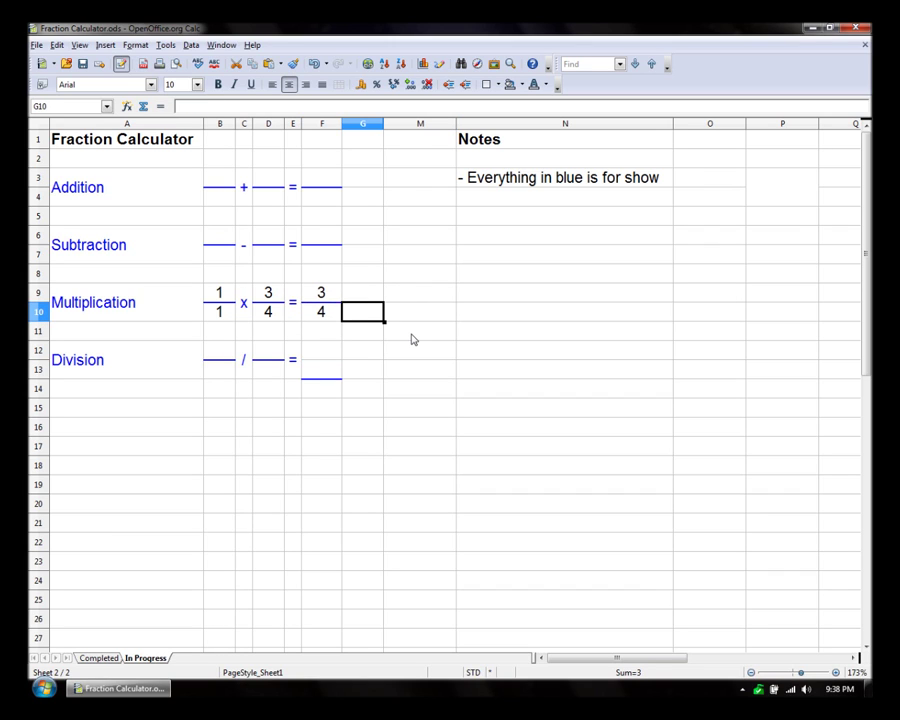
Set the first multiplication fraction's denominator in B10 to 2 to test the formulas
{"action": "key", "text": "Left"}
{"action": "key", "text": "Left"}
{"action": "key", "text": "Left"}
{"action": "key", "text": "Left"}
{"action": "key", "text": "Left"}
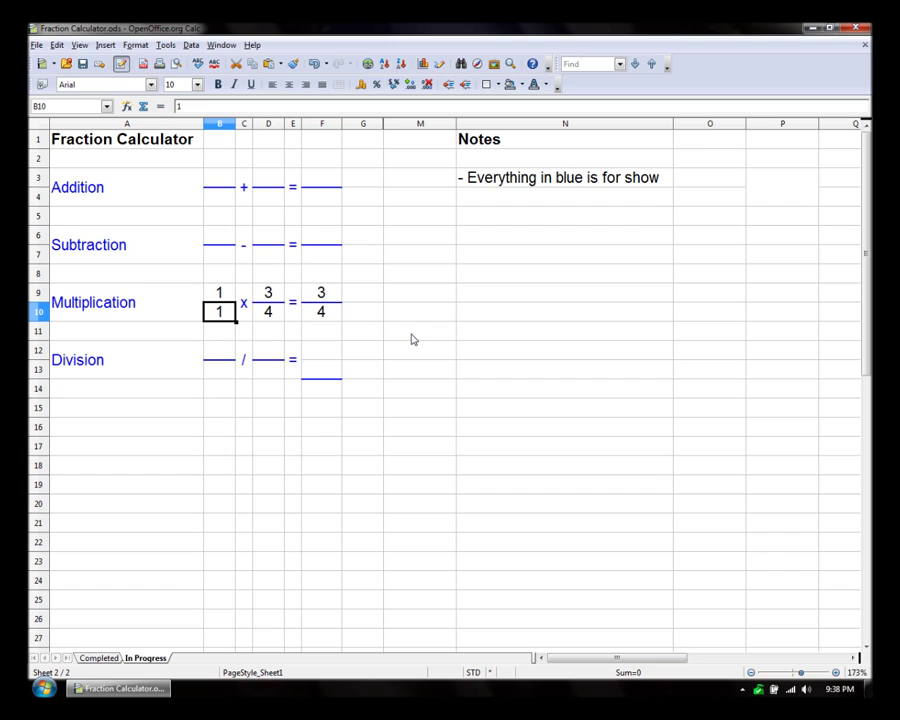
{"action": "type", "text": "2"}
{"action": "key", "text": "Return"}
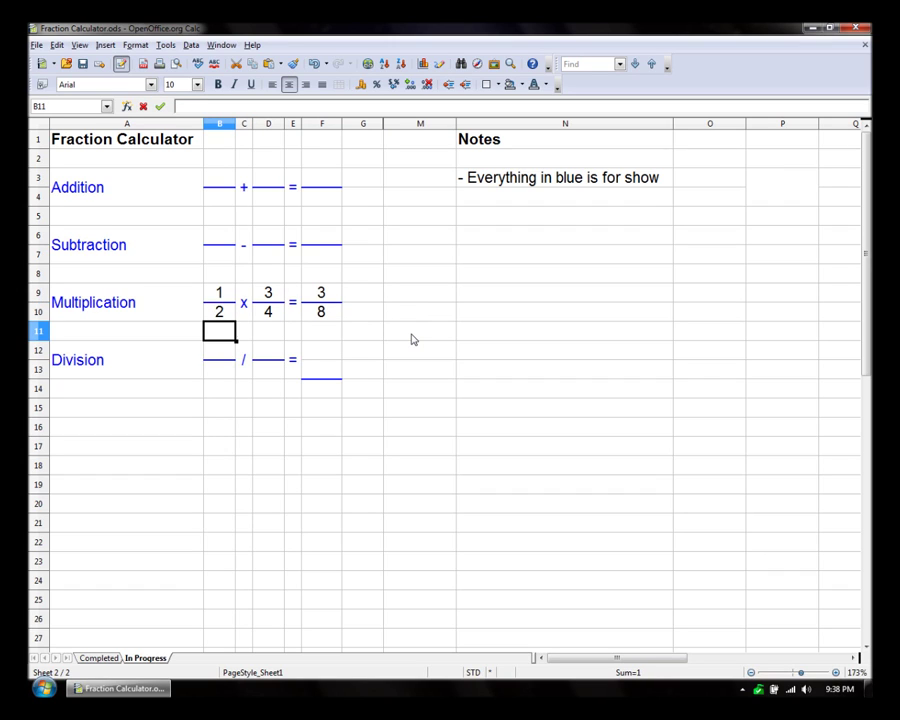
Set the first multiplication fraction's denominator in B10 to 5
{"action": "key", "text": "Up"}
{"action": "key", "text": "Right"}
{"action": "key", "text": "Left"}
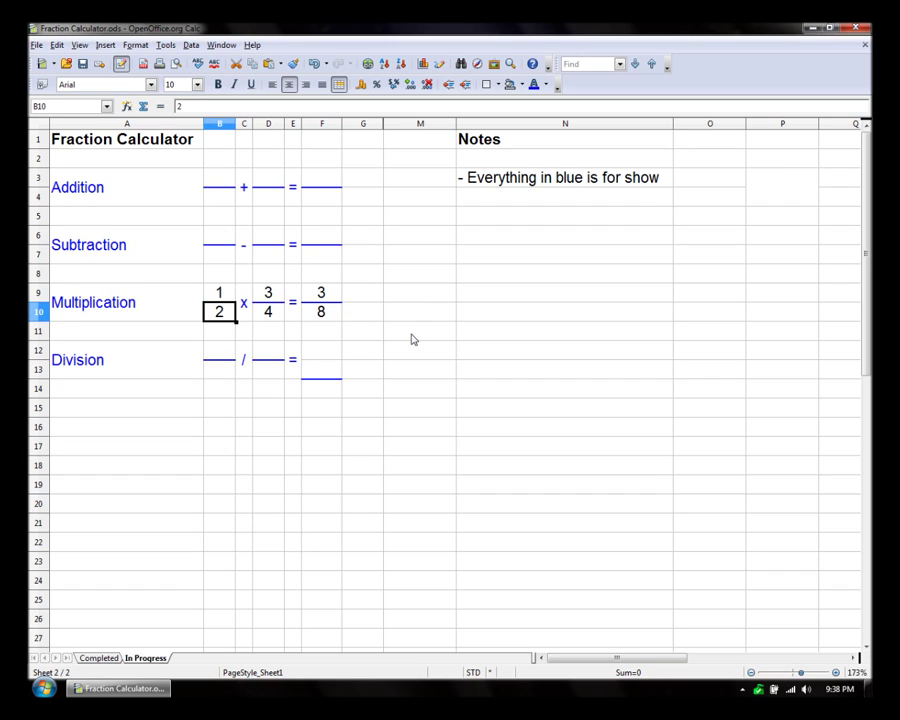
{"action": "type", "text": "5"}
{"action": "key", "text": "Return"}
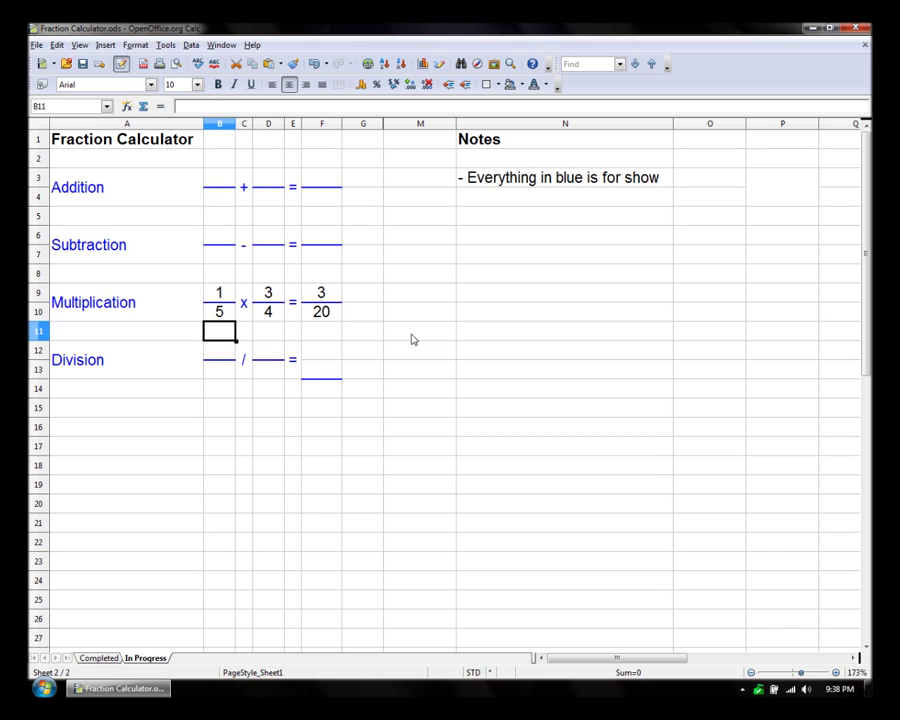
{"action": "key", "text": "Up"}
Examine the empty division cells and compare them with the second multiplication fraction in D9:D10
{"action": "left_click", "coordinate": [211, 353]}
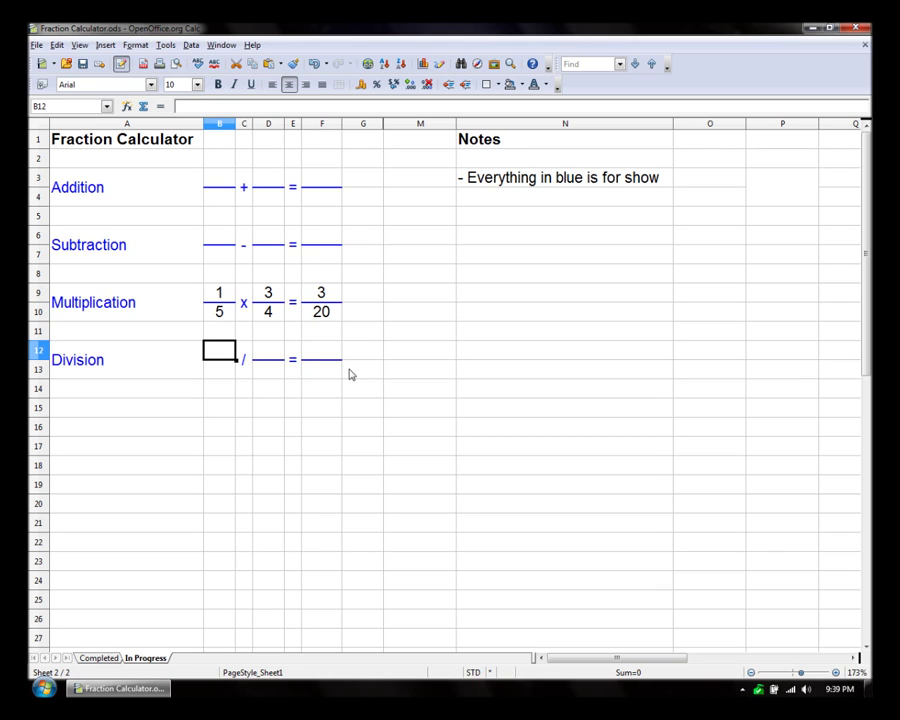
{"action": "key", "text": "Right"}
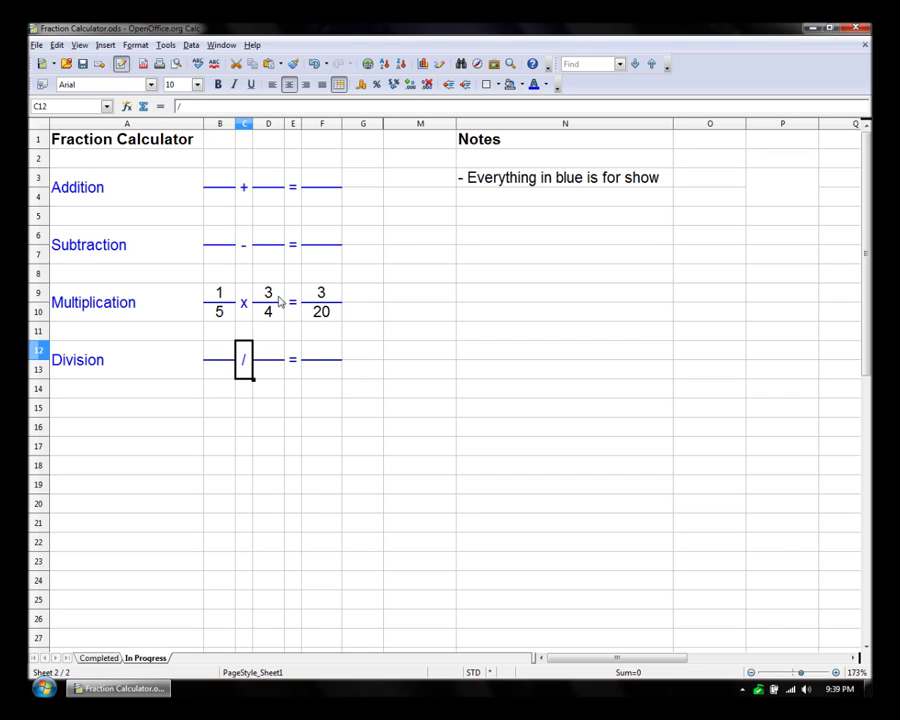
{"action": "left_click_drag", "start_coordinate": [270, 294], "coordinate": [280, 316]}
{"action": "left_click", "coordinate": [295, 392]}
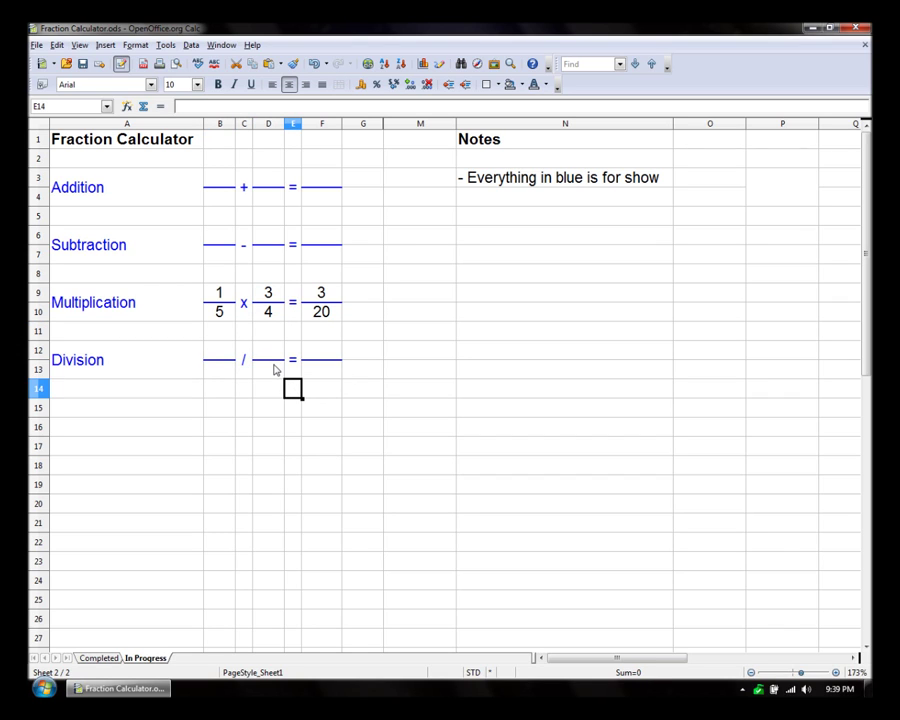
{"action": "left_click_drag", "start_coordinate": [268, 294], "coordinate": [265, 317]}
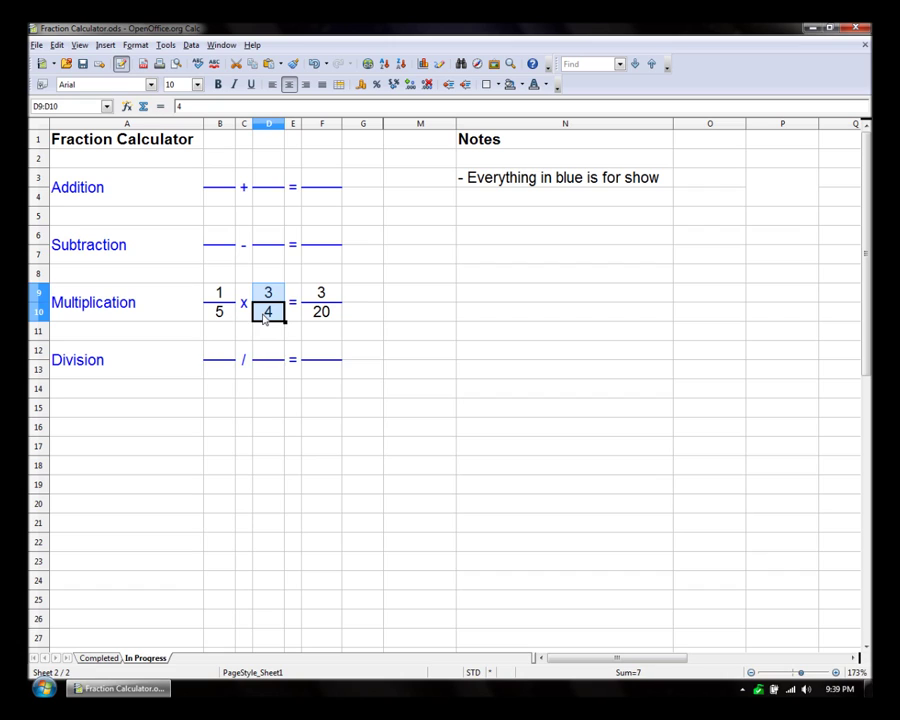
{"action": "left_click", "coordinate": [275, 358]}
{"action": "left_click", "coordinate": [327, 361]}
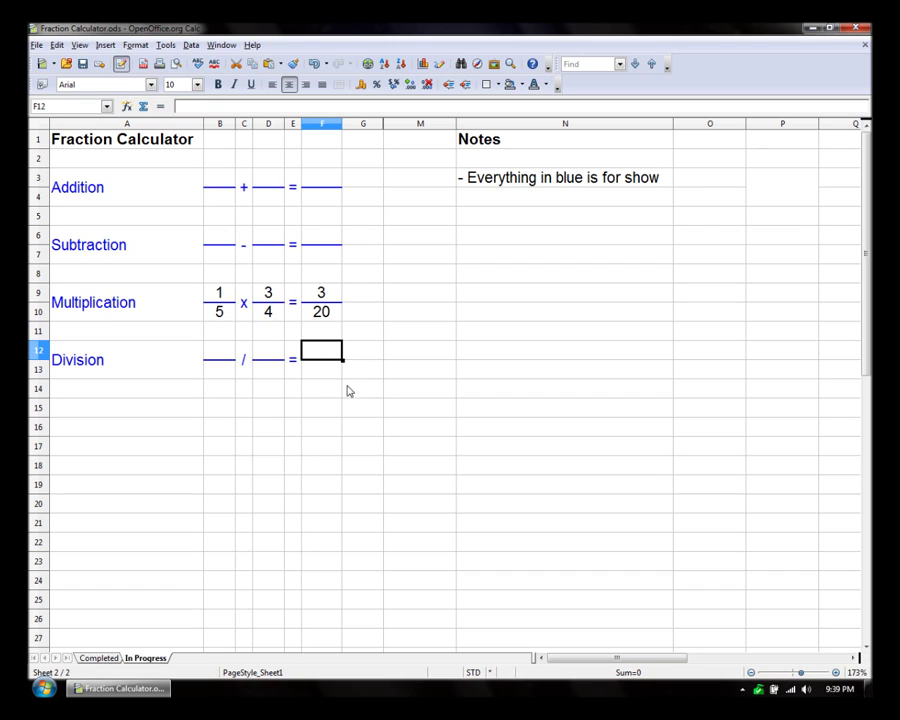
{"action": "key", "text": "Left"}
{"action": "key", "text": "Left"}
{"action": "key", "text": "Left"}
{"action": "key", "text": "Left"}
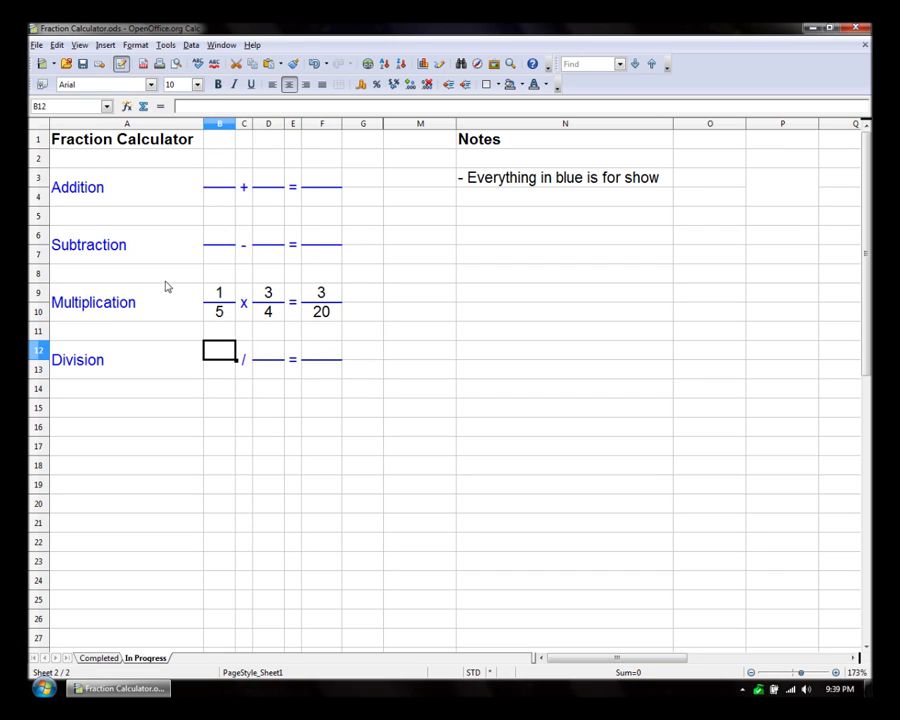
Copy the two multiplication fractions from B9:B10 and D9:D10 into the division cells B12:B13 and D12:D13
{"action": "left_click_drag", "start_coordinate": [219, 293], "coordinate": [217, 317]}
{"action": "key", "text": "ctrl+c"}
{"action": "left_click", "coordinate": [220, 351]}
{"action": "key", "text": "ctrl+v"}
{"action": "left_click_drag", "start_coordinate": [268, 293], "coordinate": [268, 313]}
{"action": "key", "text": "ctrl+c"}
{"action": "left_click", "coordinate": [271, 352]}
{"action": "key", "text": "ctrl+v"}
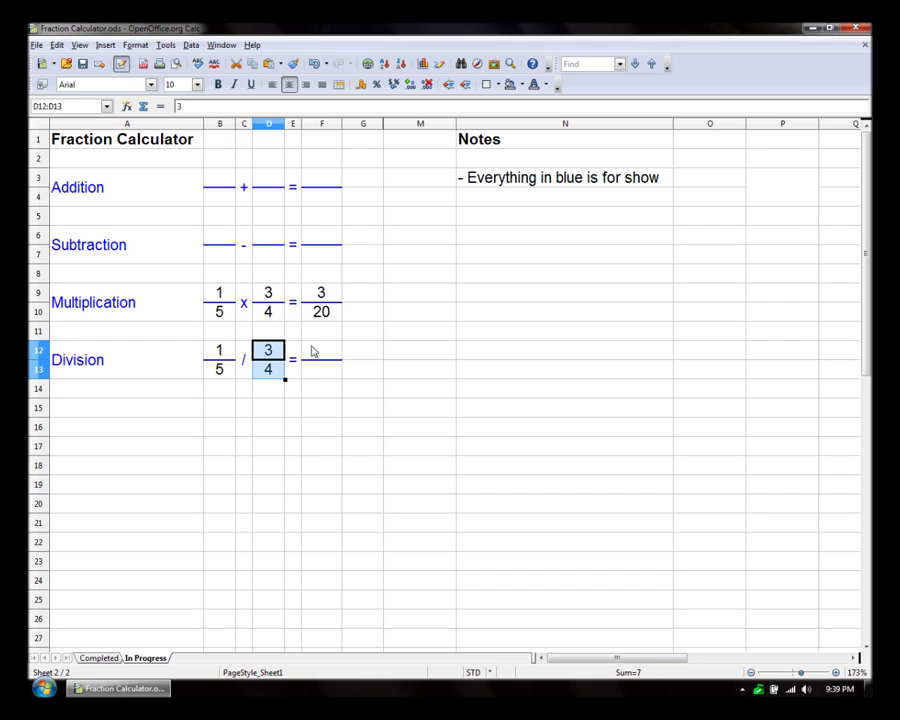
Examine the division fractions, their empty result cells and the multiplication result formulas in F9 and F10
{"action": "left_click", "coordinate": [335, 353]}
{"action": "left_click", "coordinate": [215, 355]}
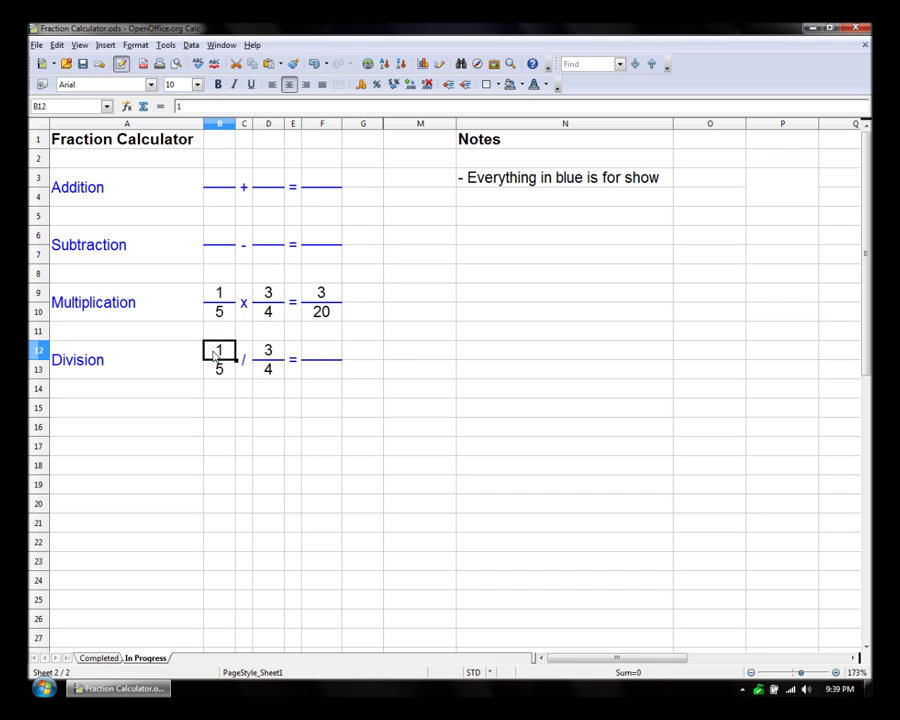
{"action": "left_click", "coordinate": [319, 357]}
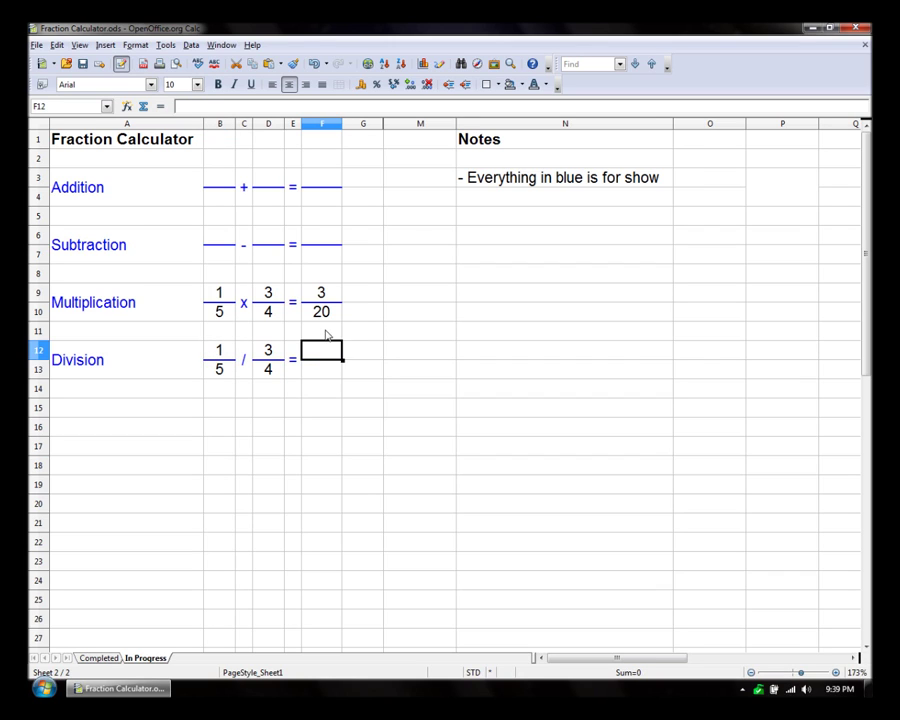
{"action": "key", "text": "Up"}
{"action": "key", "text": "Up"}
{"action": "key", "text": "Up"}
{"action": "key", "text": "Down"}
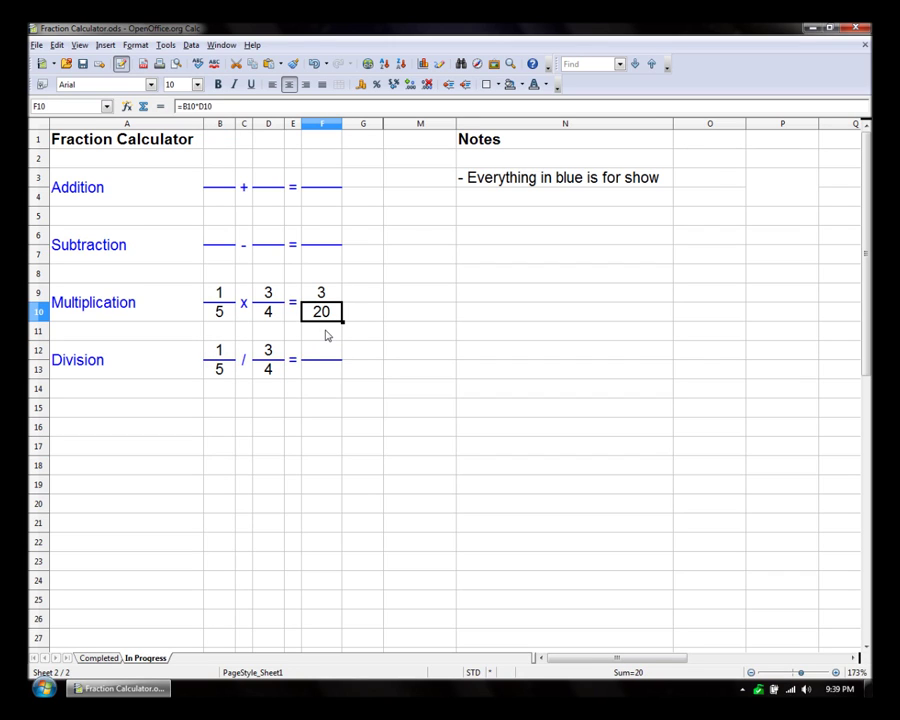
{"action": "left_click", "coordinate": [328, 355]}
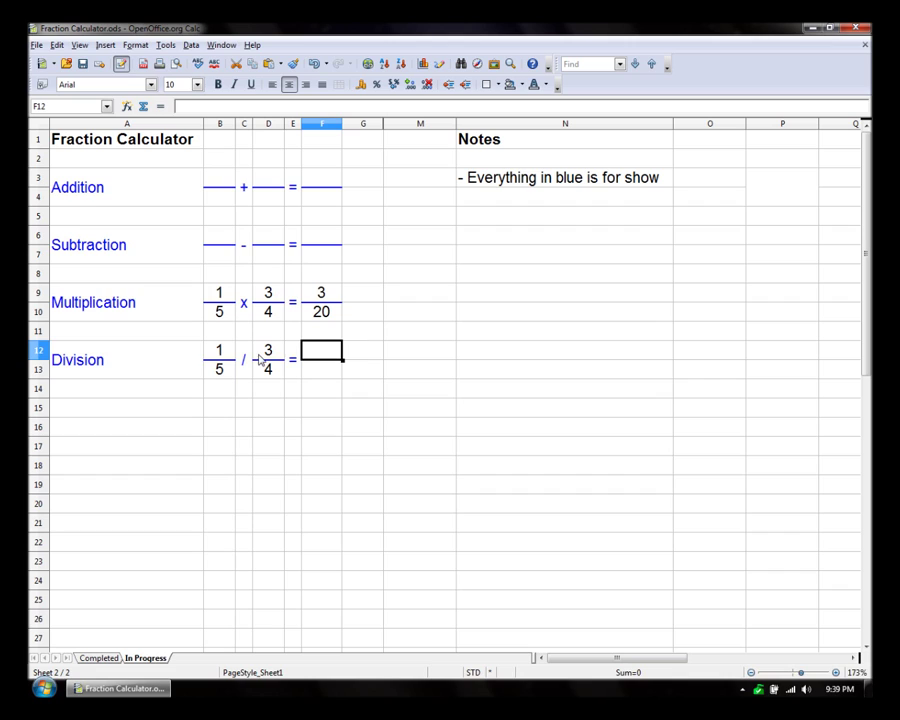
{"action": "left_click", "coordinate": [322, 373]}
{"action": "left_click", "coordinate": [327, 350]}
{"action": "left_click", "coordinate": [320, 373]}
{"action": "left_click", "coordinate": [373, 369]}
Enter the formula =B12*D13 in cell F12 for the division result's numerator
{"action": "left_click", "coordinate": [327, 357]}
{"action": "type", "text": "="}
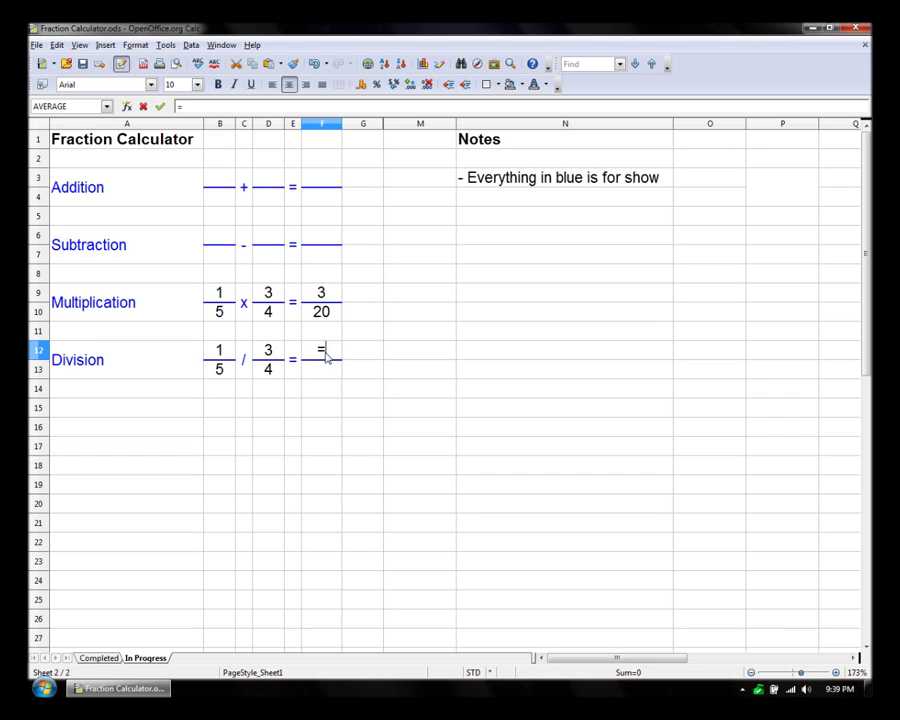
{"action": "left_click", "coordinate": [227, 354]}
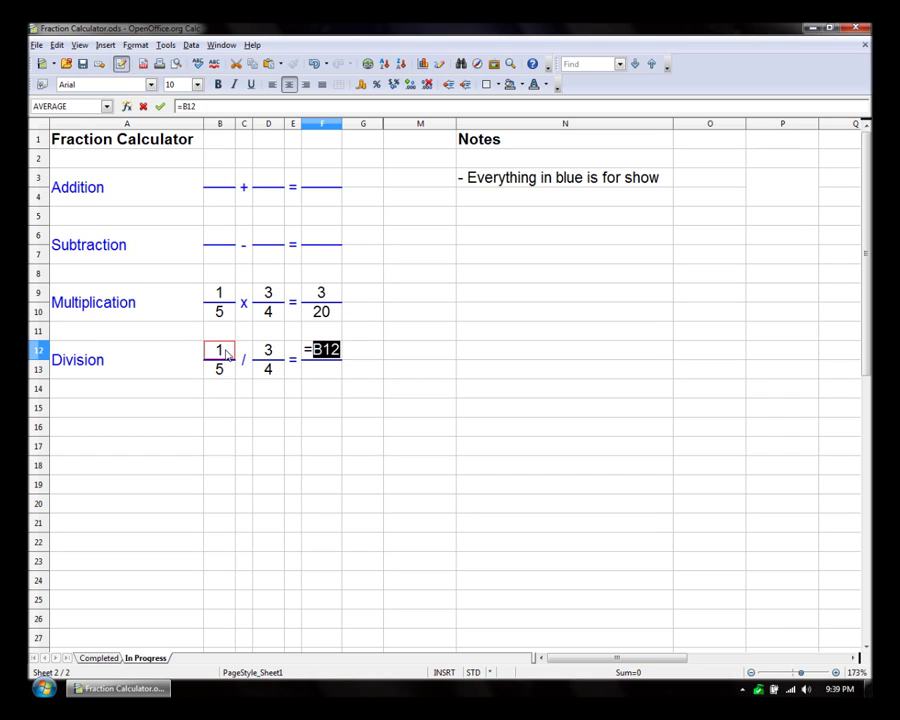
{"action": "type", "text": "*"}
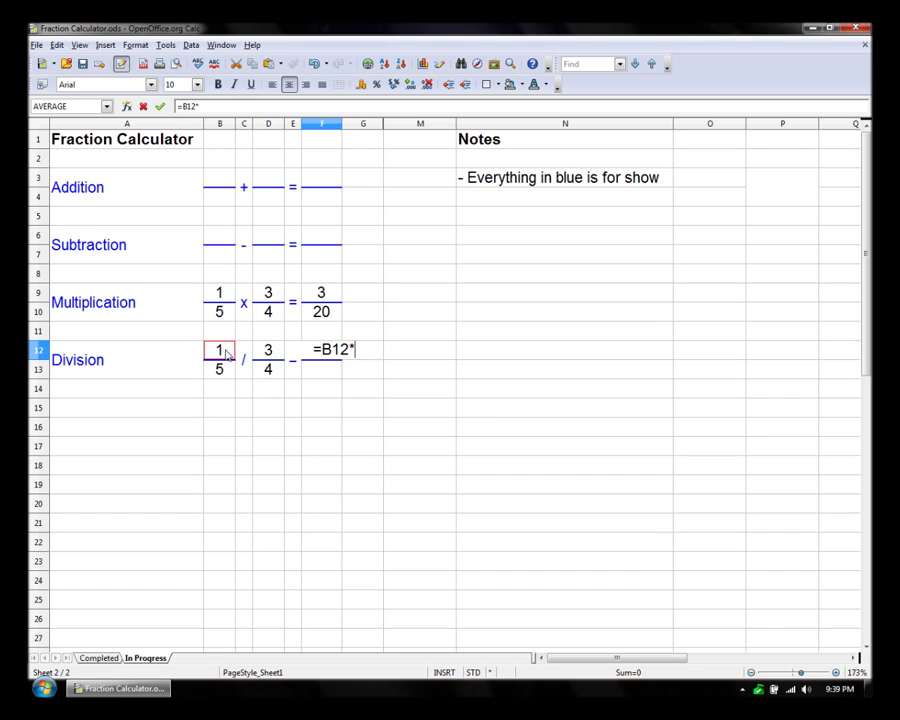
{"action": "left_click", "coordinate": [271, 374]}
{"action": "key", "text": "Return"}
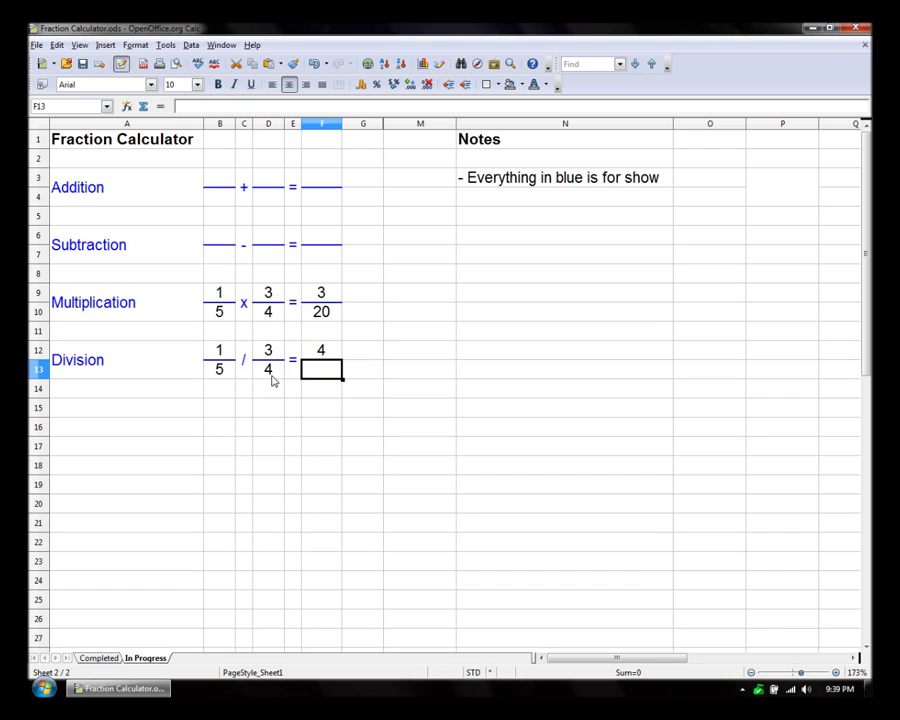
Enter the formula =B13*D12 in cell F13 for the division result's denominator
{"action": "type", "text": "="}
{"action": "left_click", "coordinate": [227, 373]}
{"action": "type", "text": "*"}
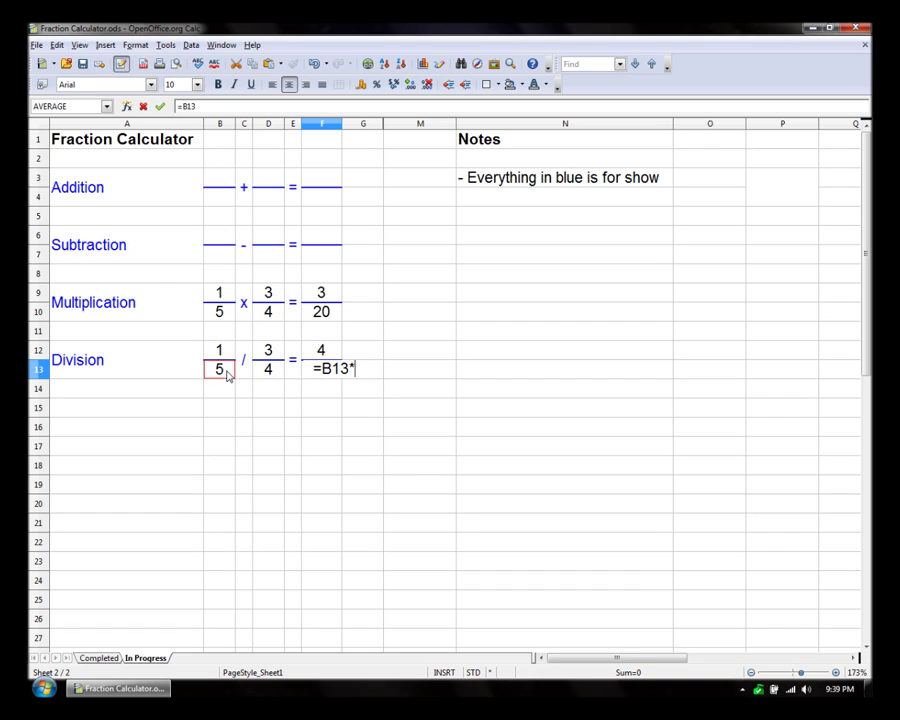
{"action": "left_click", "coordinate": [264, 355]}
{"action": "key", "text": "Return"}
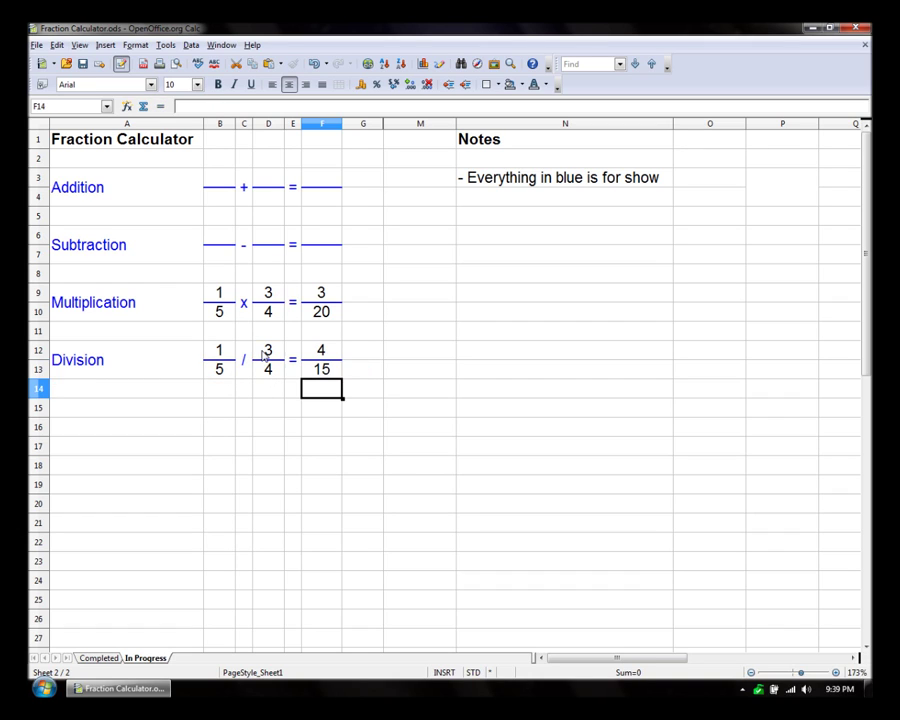
{"action": "key", "text": "Up"}
{"action": "left_click", "coordinate": [381, 352]}
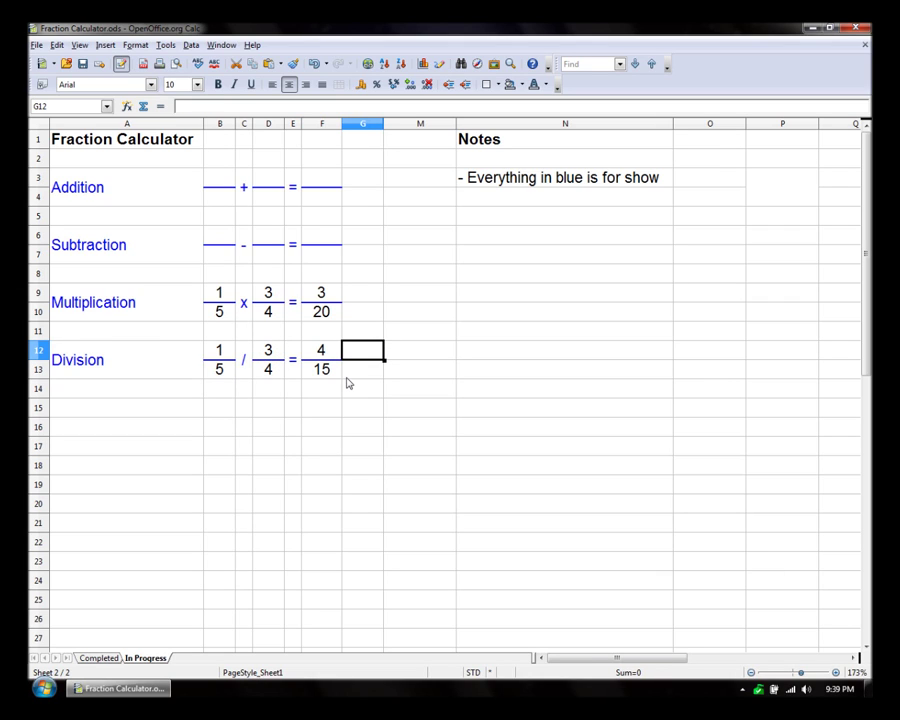
Test the division by setting the numerators to 10 in B12 and 4 in D12
{"action": "left_click", "coordinate": [230, 356]}
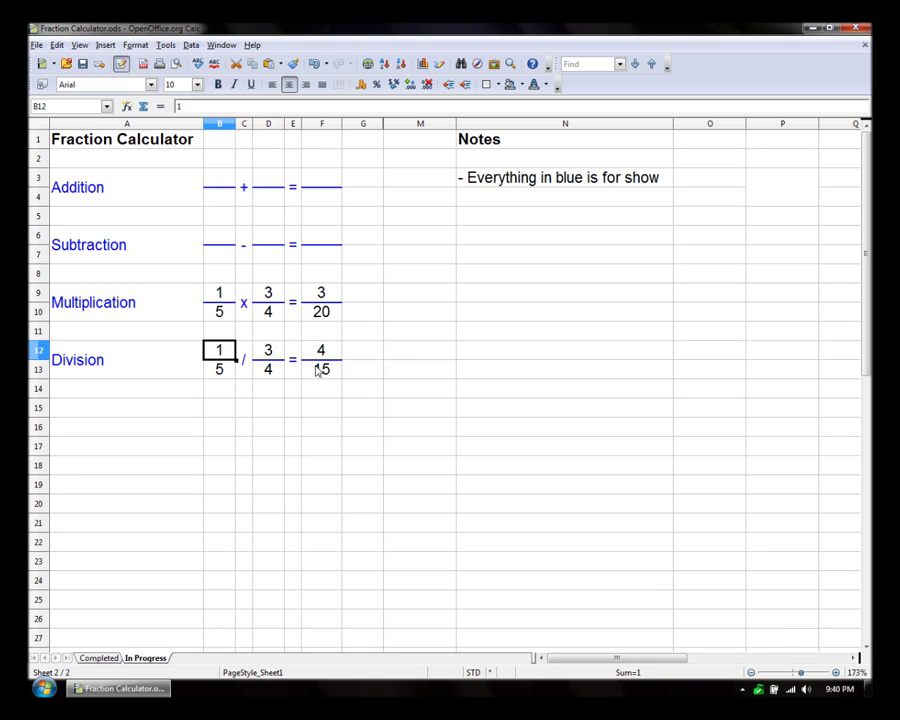
{"action": "type", "text": "10"}
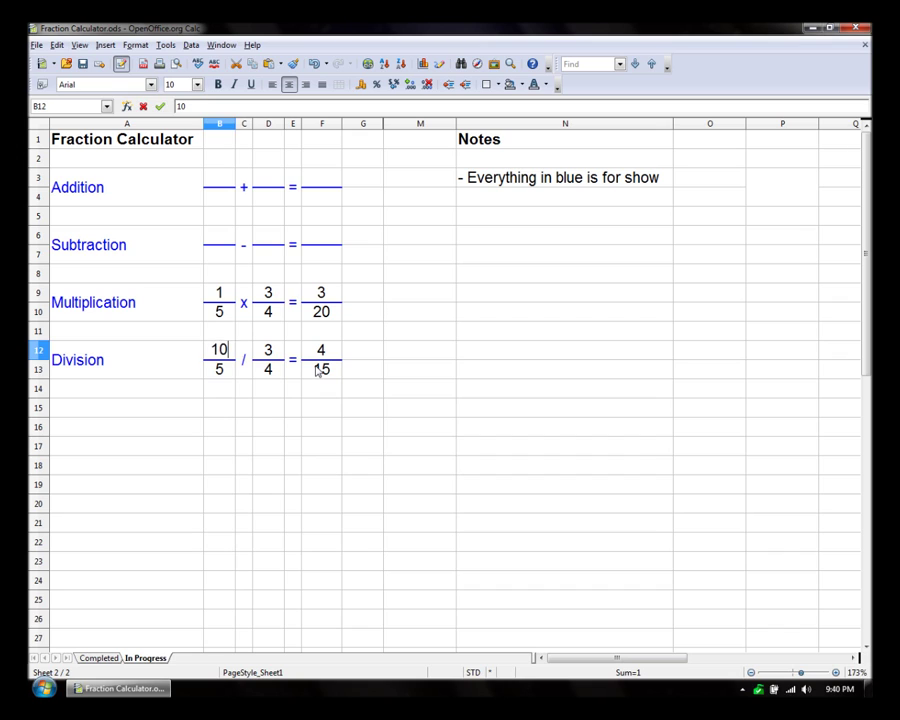
{"action": "key", "text": "Tab"}
{"action": "key", "text": "Tab"}
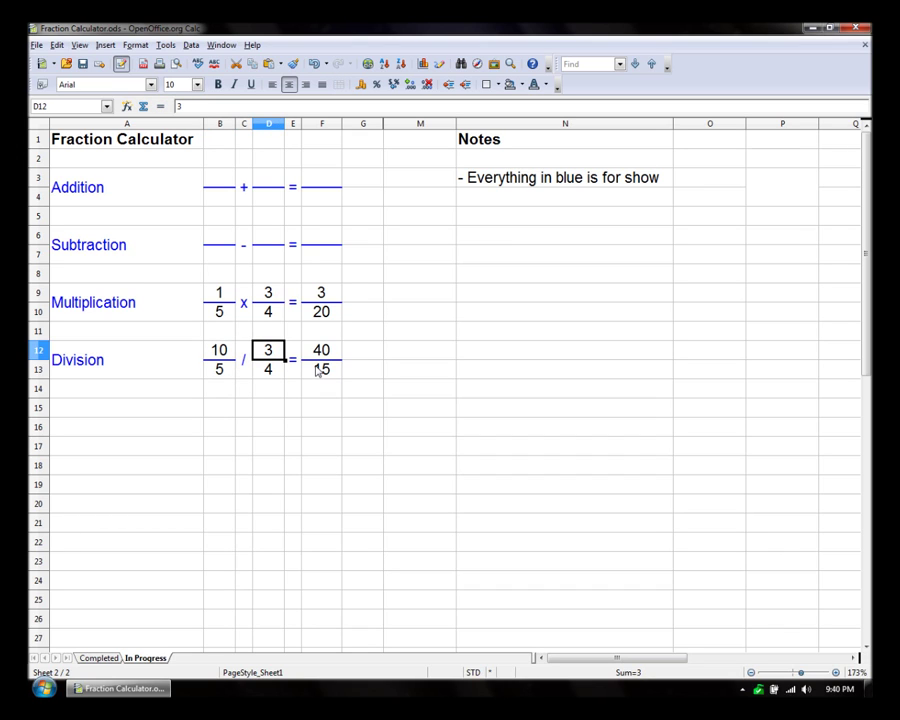
{"action": "type", "text": "4"}
{"action": "key", "text": "Return"}
{"action": "key", "text": "Tab"}
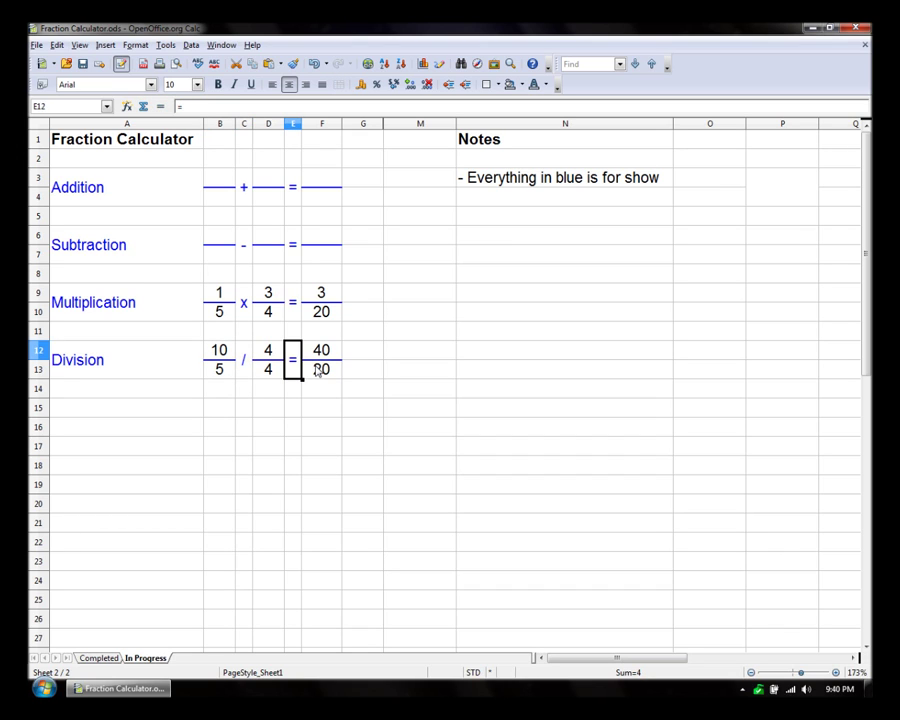
{"action": "left_click", "coordinate": [362, 352]}
Change the first division fraction to 2 over 1 in cells B12 and B13
{"action": "left_click", "coordinate": [219, 350]}
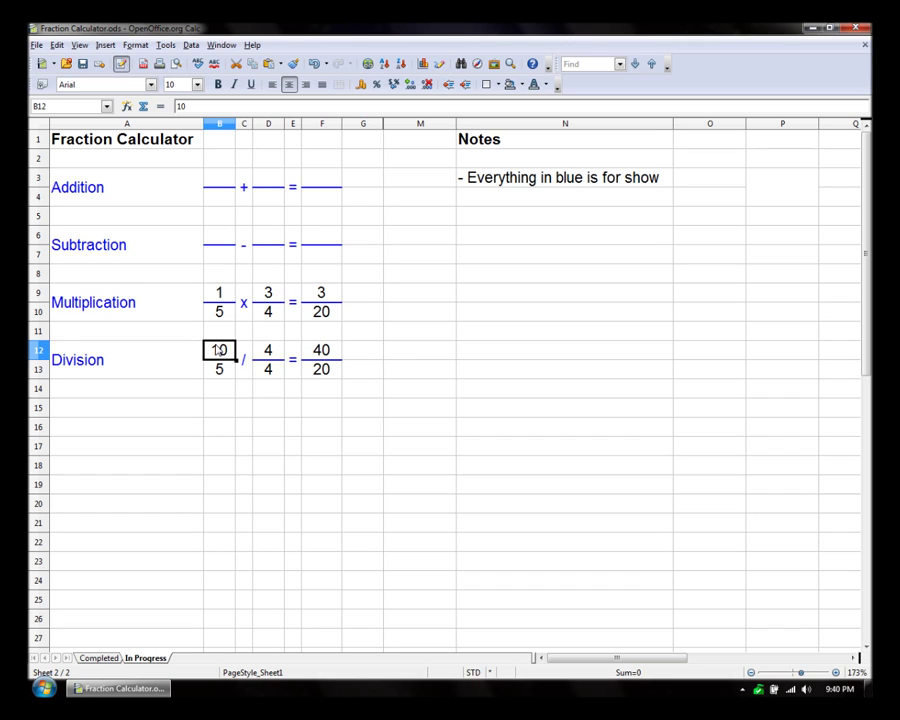
{"action": "type", "text": "2"}
{"action": "key", "text": "Return"}
{"action": "type", "text": "1"}
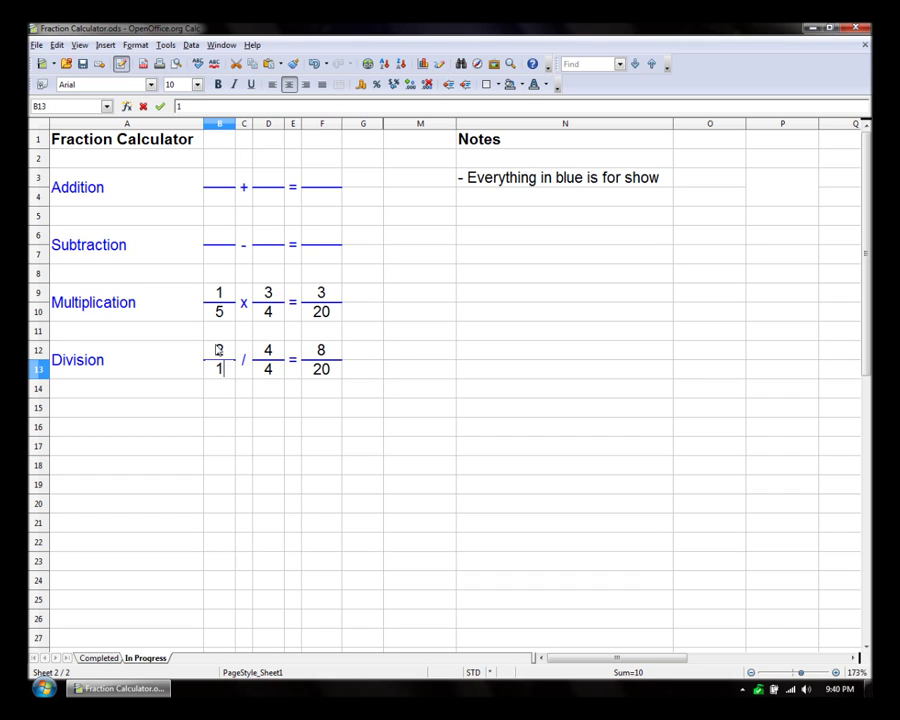
{"action": "key", "text": "Tab"}
{"action": "key", "text": "Tab"}
{"action": "left_click", "coordinate": [372, 351]}
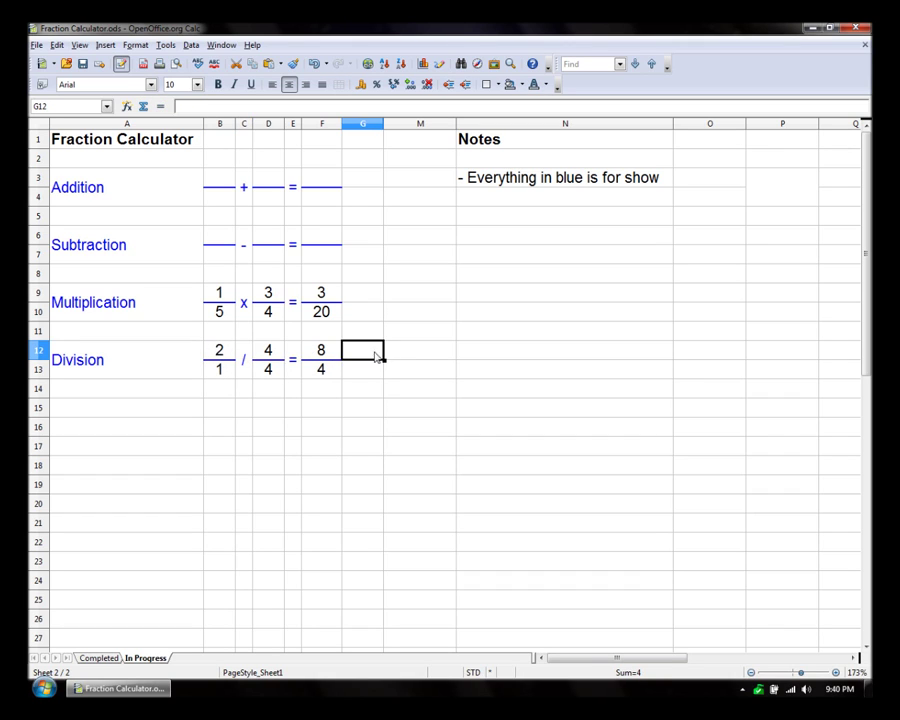
Change the second division fraction to 1 over 1 in cells D12 and D13
{"action": "left_click", "coordinate": [275, 356]}
{"action": "type", "text": "1"}
{"action": "key", "text": "Return"}
{"action": "type", "text": "1"}
{"action": "key", "text": "Return"}
{"action": "key", "text": "Tab"}
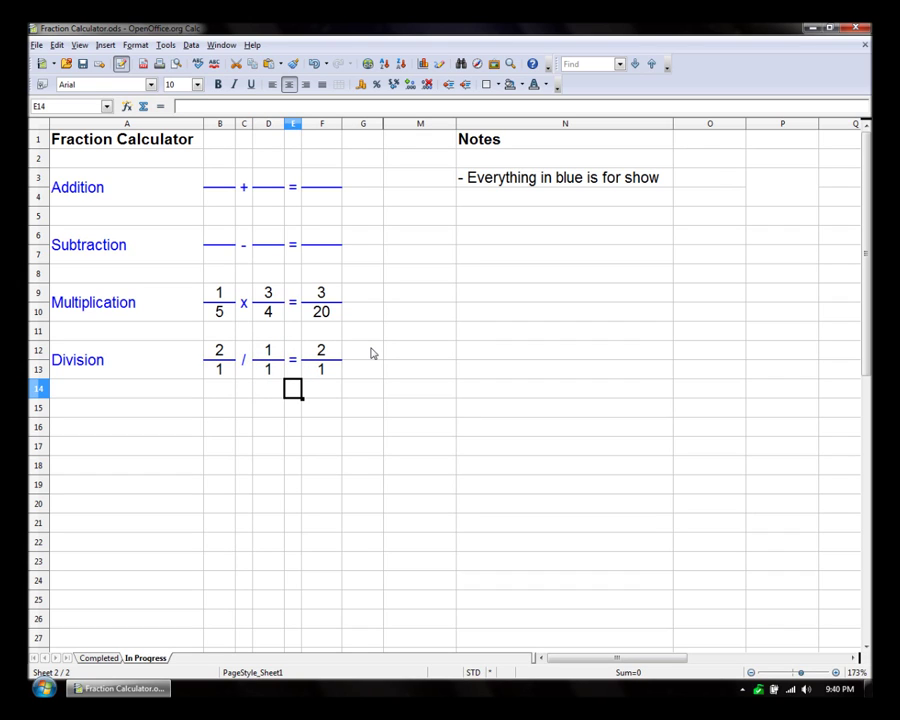
Examine the empty subtraction and addition cells and the multiplication numerator formula in F9
{"action": "left_click", "coordinate": [233, 244]}
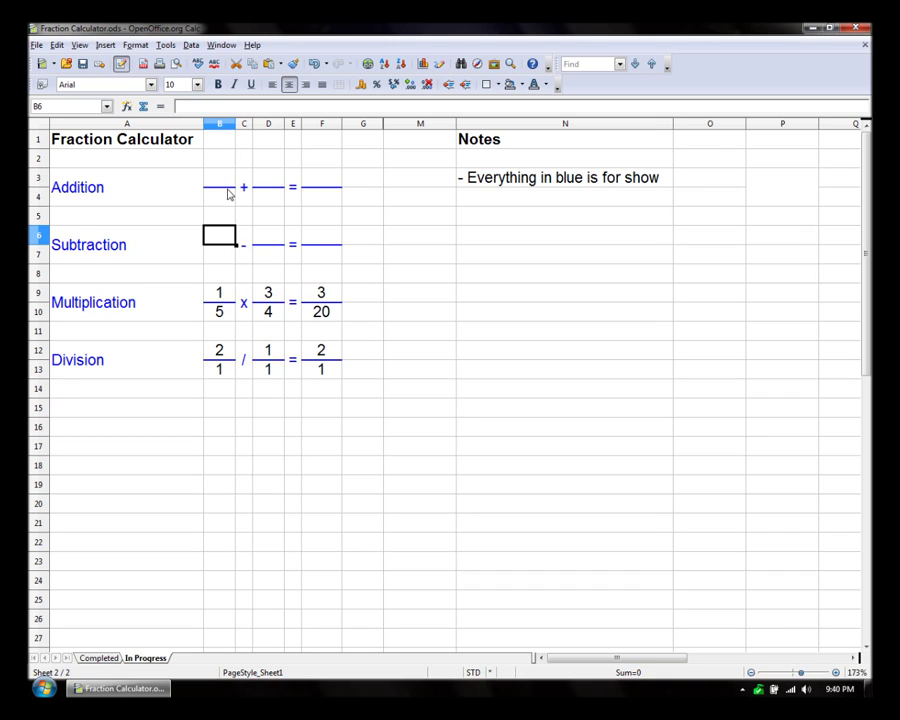
{"action": "left_click", "coordinate": [226, 180]}
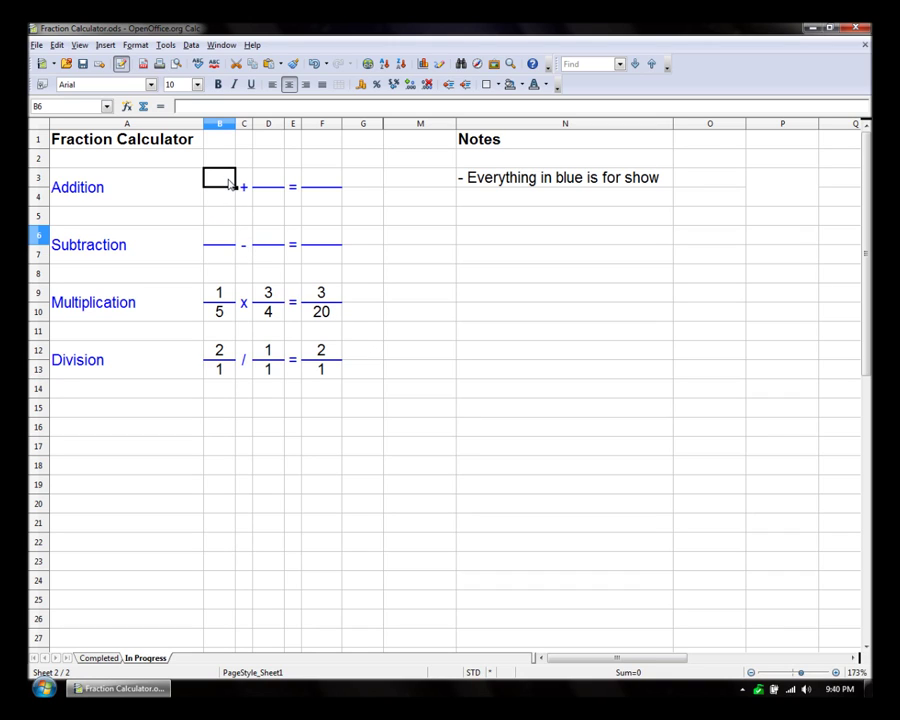
{"action": "left_click", "coordinate": [317, 179]}
{"action": "left_click", "coordinate": [319, 297]}
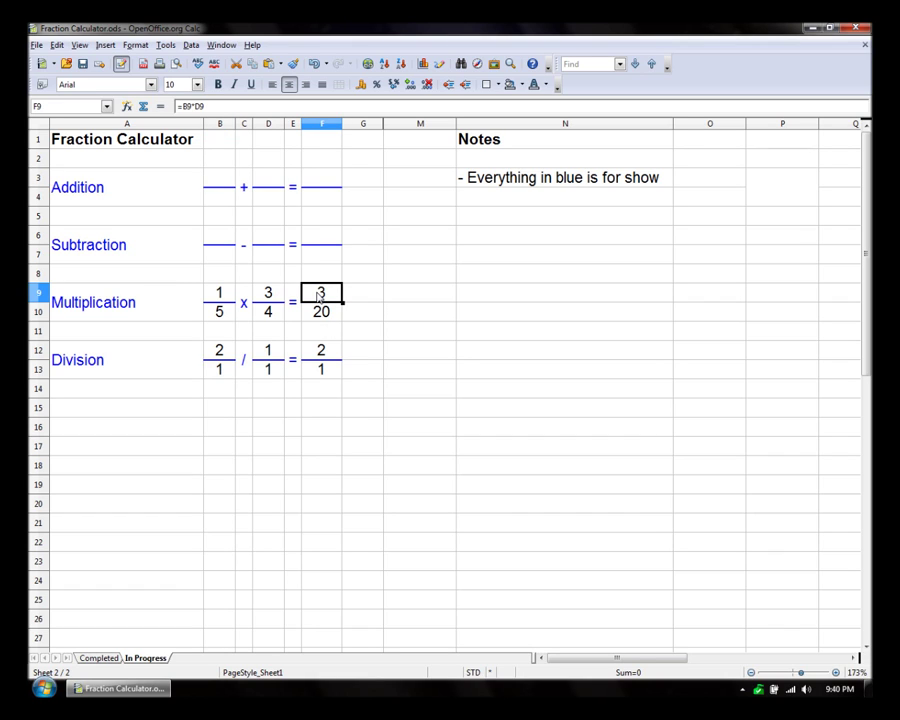
Enter 1 over 1 as the first addition fraction in cells B3 and B4
{"action": "left_click", "coordinate": [325, 354]}
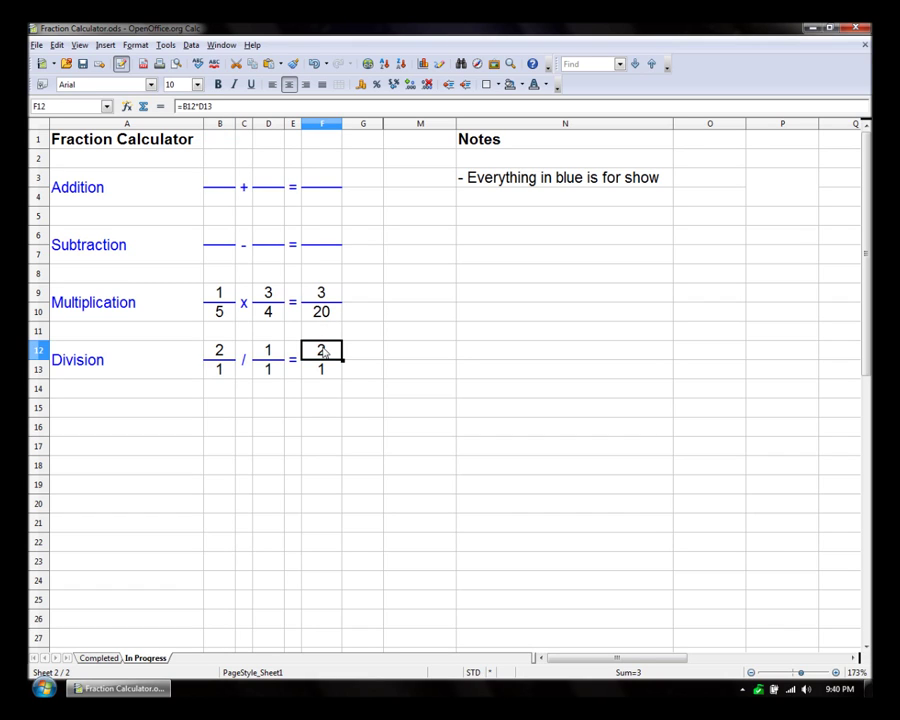
{"action": "left_click", "coordinate": [325, 372]}
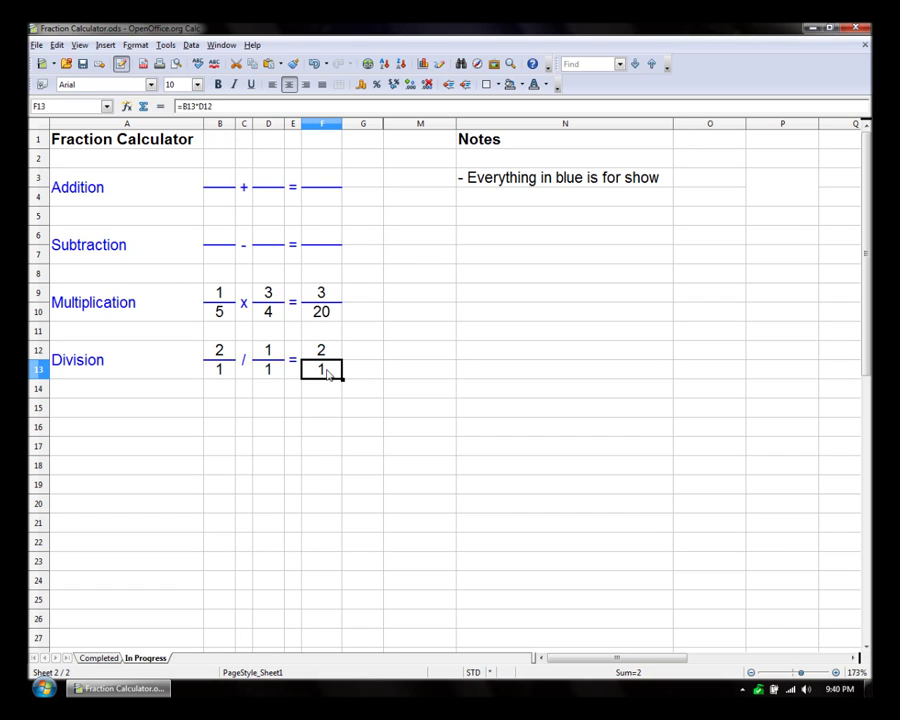
{"action": "left_click", "coordinate": [326, 180]}
{"action": "key", "text": "Left"}
{"action": "key", "text": "Left"}
{"action": "key", "text": "Left"}
{"action": "key", "text": "Left"}
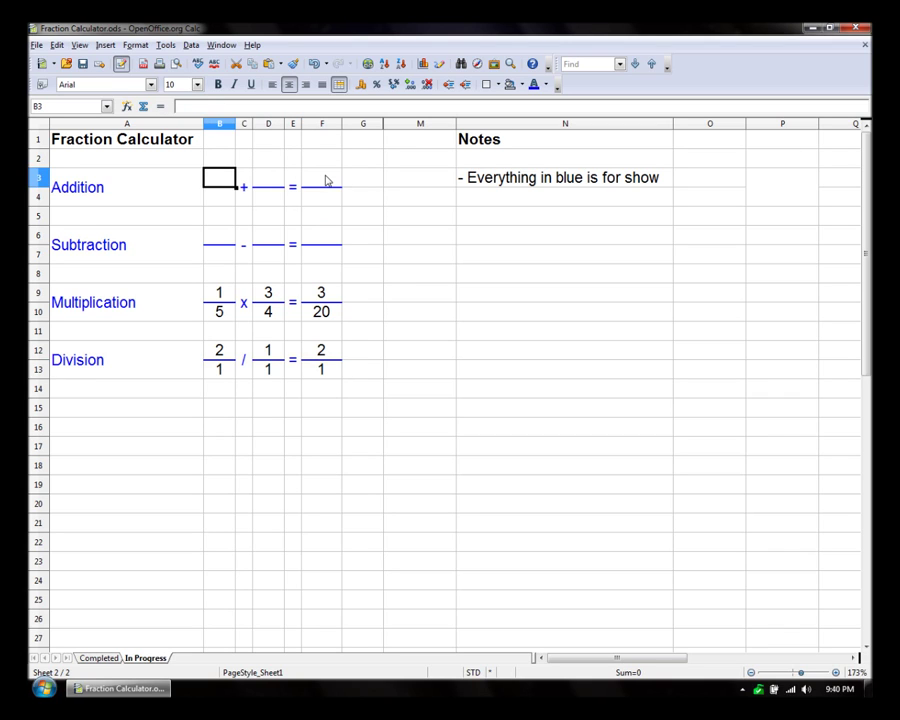
{"action": "type", "text": "1"}
{"action": "key", "text": "Return"}
{"action": "type", "text": "1"}
Enter 1 over 1 as the second addition fraction in cells D3 and D4
{"action": "key", "text": "Tab"}
{"action": "key", "text": "Tab"}
{"action": "key", "text": "Up"}
{"action": "key", "text": "Up"}
{"action": "key", "text": "Down"}
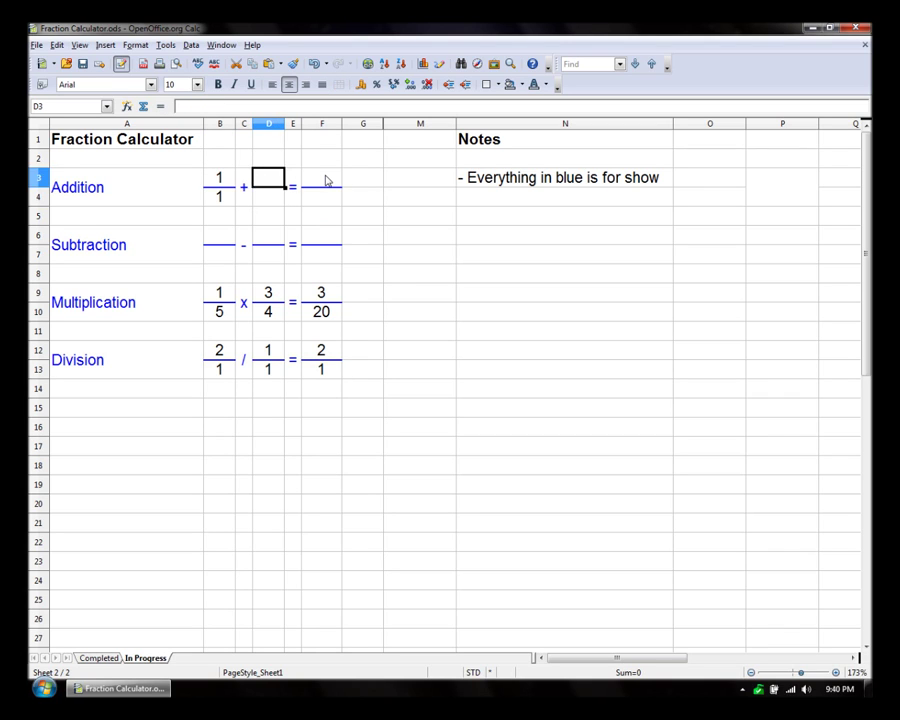
{"action": "type", "text": "1"}
{"action": "key", "text": "Return"}
{"action": "type", "text": "1"}
{"action": "key", "text": "Return"}
{"action": "key", "text": "Tab"}
{"action": "key", "text": "Tab"}
{"action": "key", "text": "Left"}
{"action": "key", "text": "Left"}
{"action": "key", "text": "Down"}
{"action": "key", "text": "Right"}
{"action": "key", "text": "Right"}
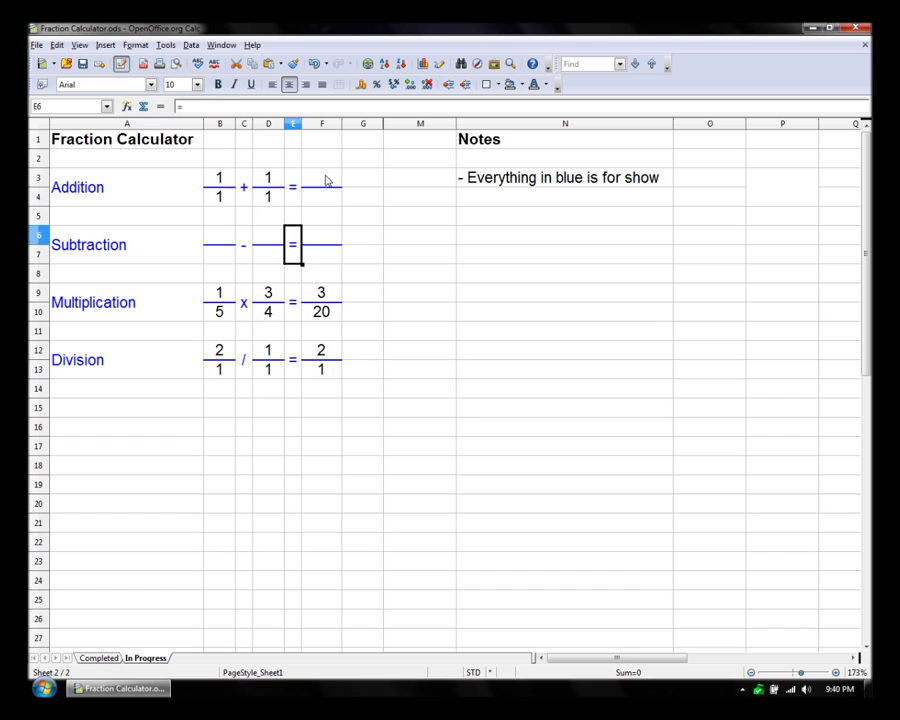
{"action": "key", "text": "Up"}
{"action": "key", "text": "Up"}
{"action": "key", "text": "Up"}
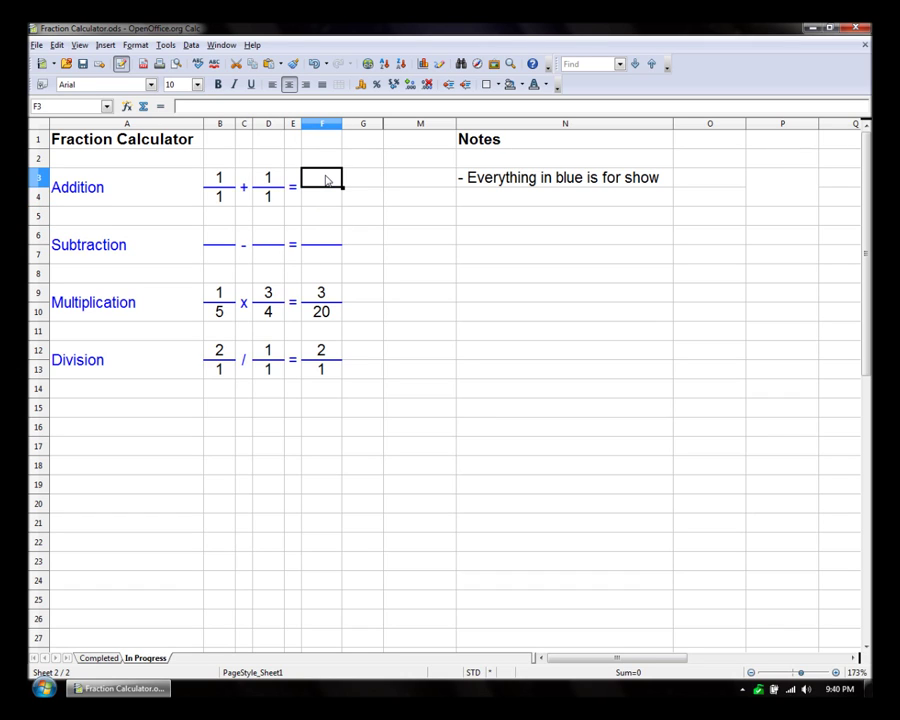
Set both addition denominators, in cells B4 and D4, to 3
{"action": "left_click", "coordinate": [227, 204]}
{"action": "type", "text": "3"}
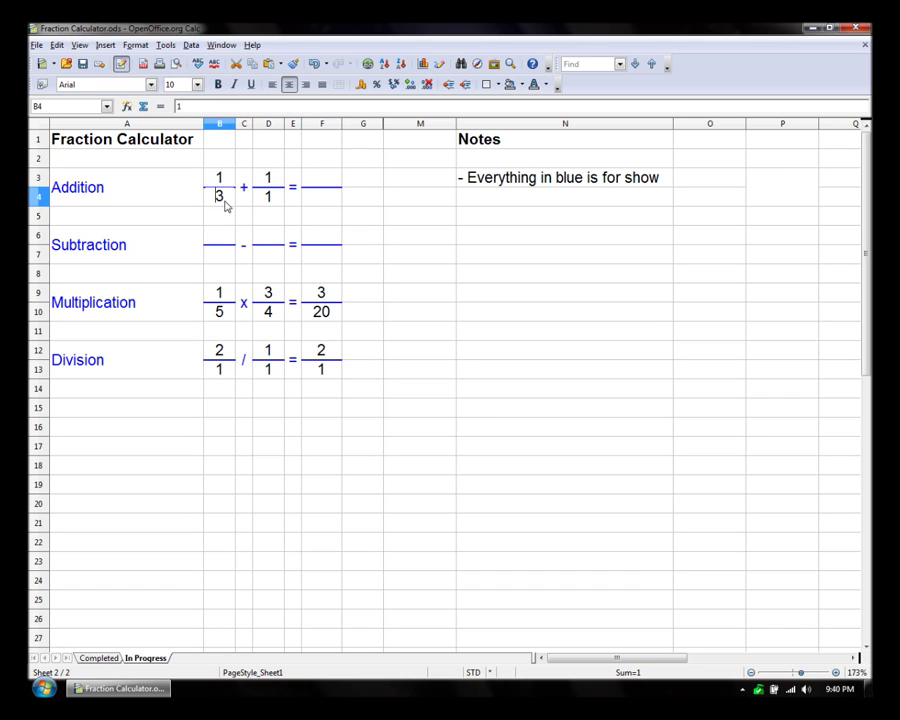
{"action": "key", "text": "Tab"}
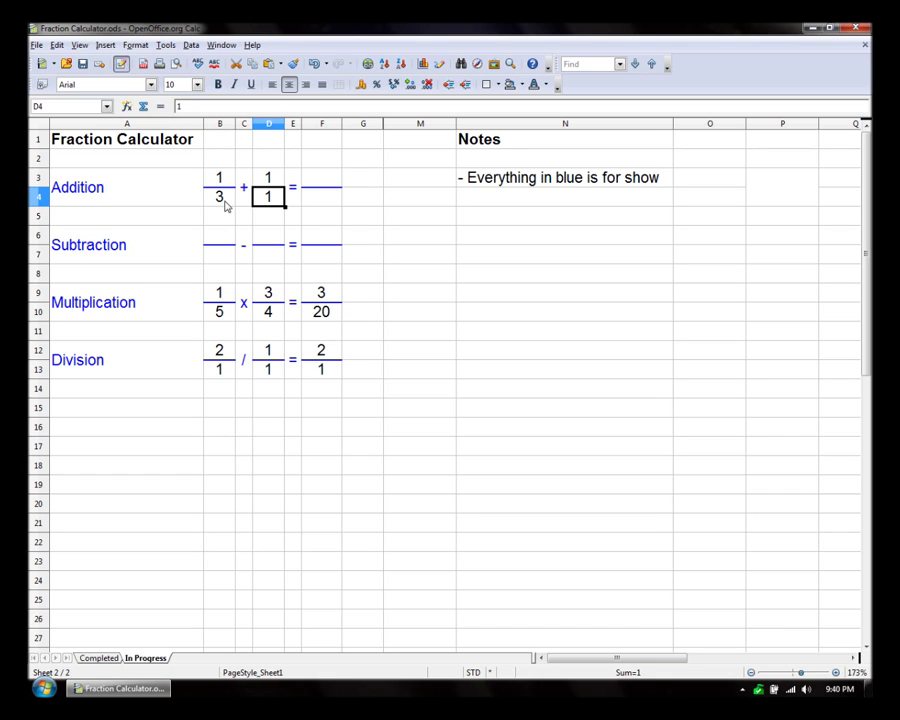
{"action": "key", "text": "Up"}
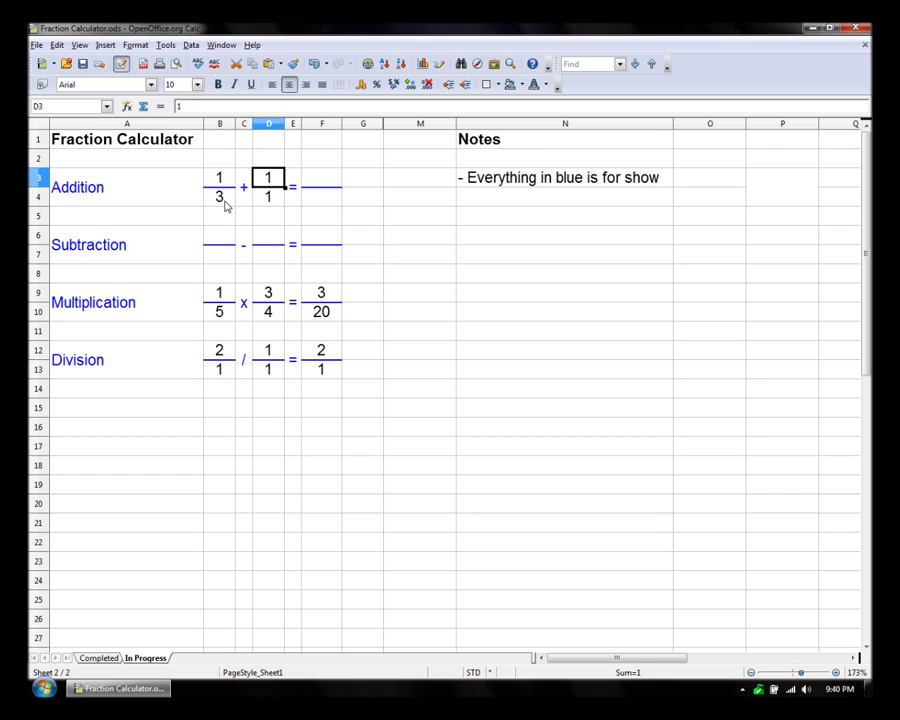
{"action": "key", "text": "Down"}
{"action": "type", "text": "3"}
{"action": "key", "text": "Return"}
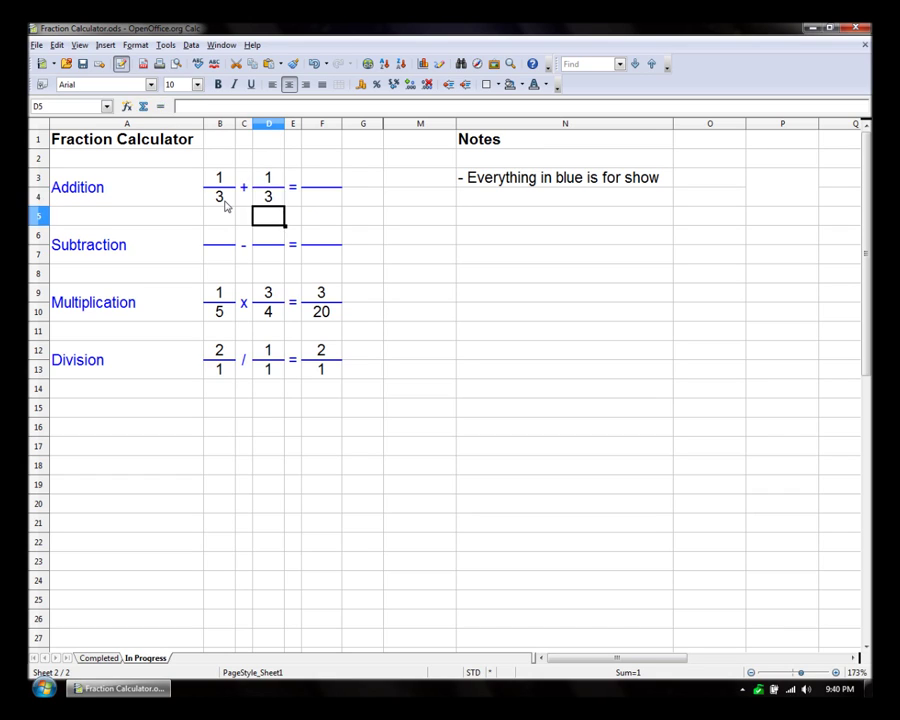
Change the denominator of the second addition fraction in D4 to 4
{"action": "key", "text": "Up"}
{"action": "key", "text": "Right"}
{"action": "key", "text": "Down"}
{"action": "key", "text": "Left"}
{"action": "key", "text": "Up"}
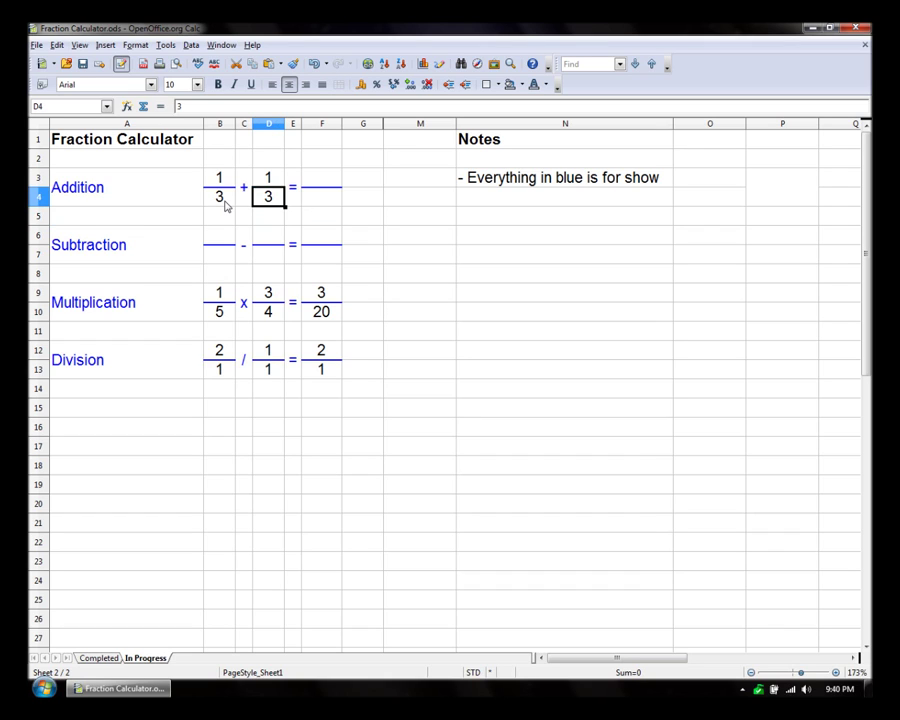
{"action": "type", "text": "4"}
{"action": "key", "text": "Return"}
Change the numerator of the second addition fraction in D3 to 2
{"action": "key", "text": "Right"}
{"action": "key", "text": "Right"}
{"action": "key", "text": "Up"}
{"action": "key", "text": "Up"}
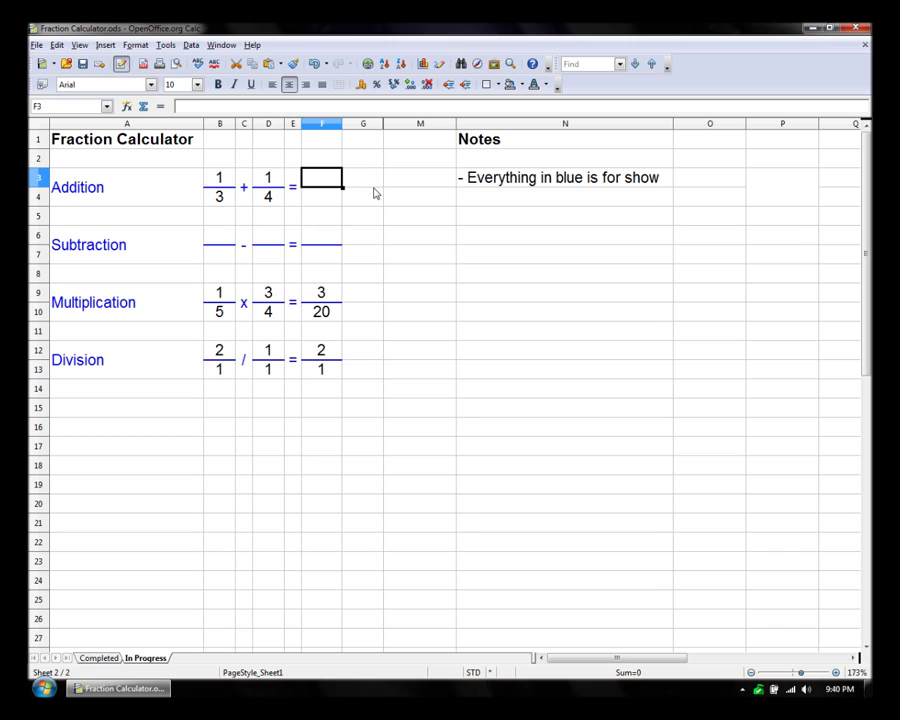
{"action": "key", "text": "Left"}
{"action": "key", "text": "Left"}
{"action": "type", "text": "2"}
{"action": "key", "text": "Return"}
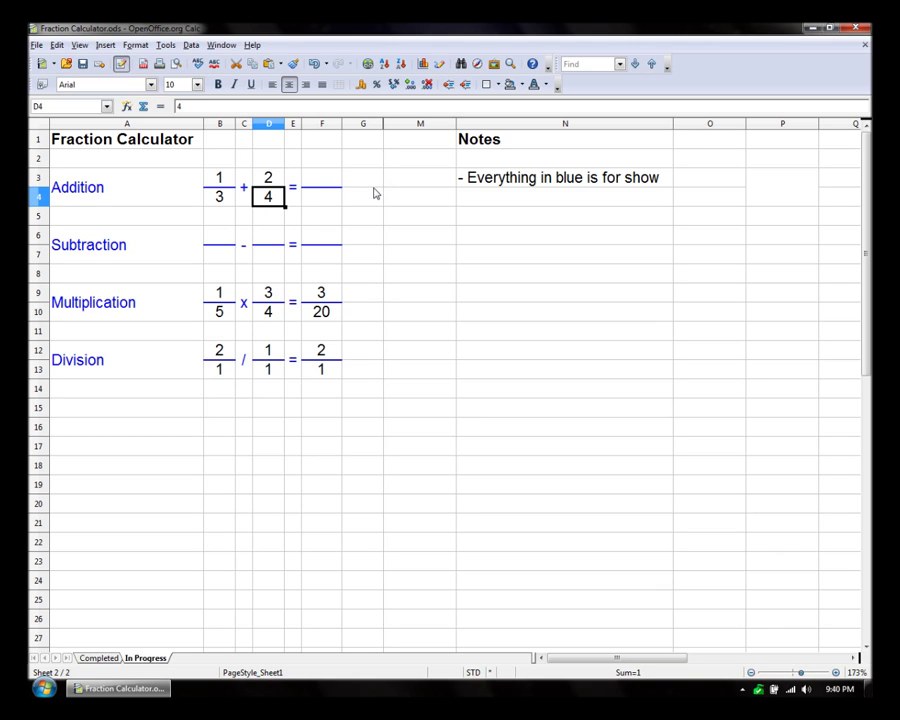
Enter the addition denominator formula =B4*D4 in cell F4
{"action": "key", "text": "Right"}
{"action": "key", "text": "Right"}
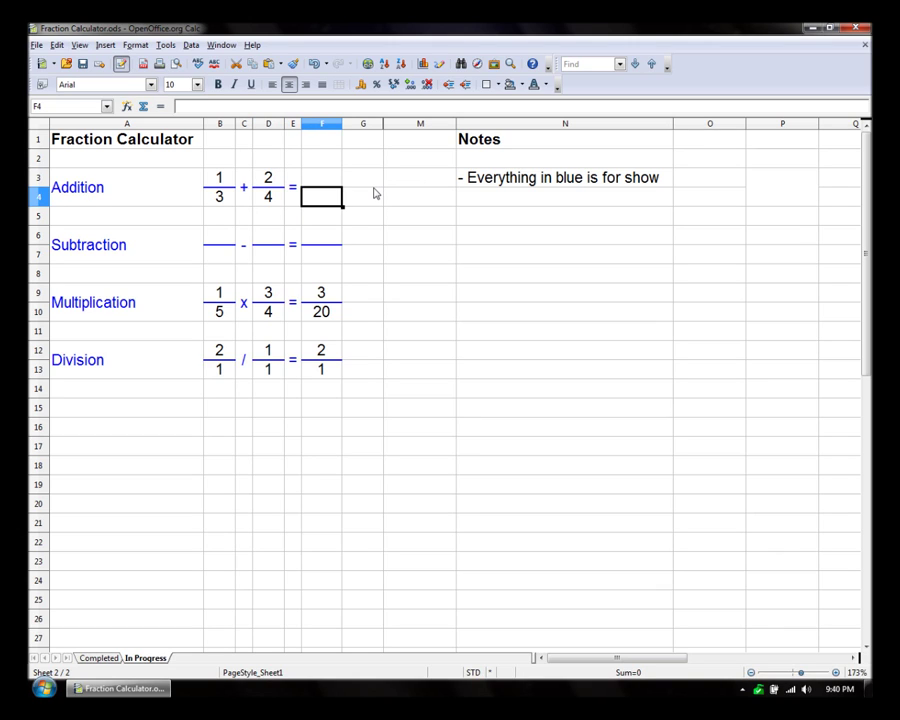
{"action": "key", "text": "Up"}
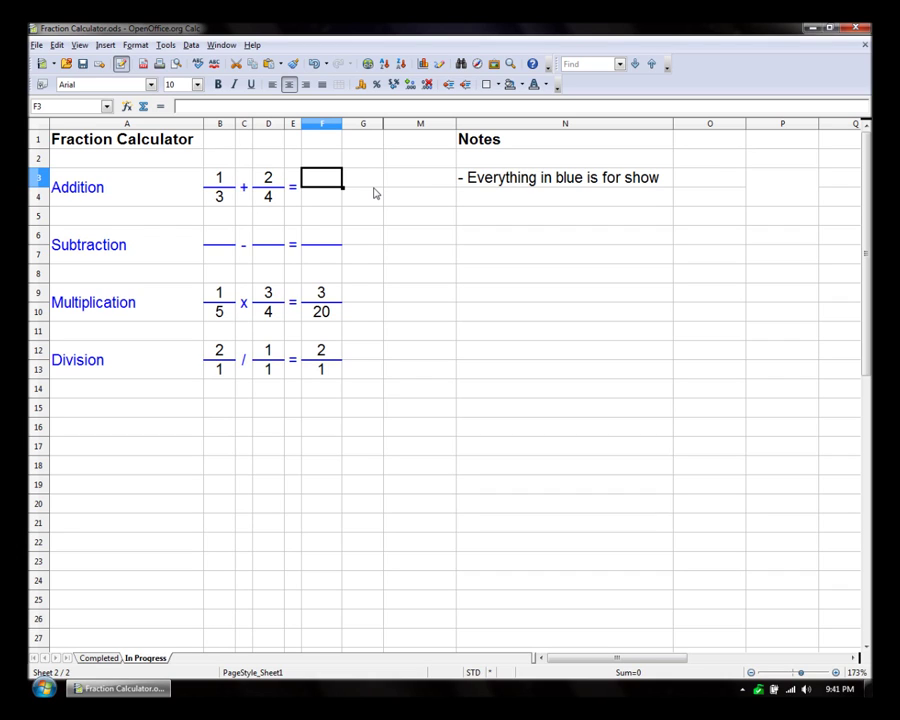
{"action": "left_click", "coordinate": [328, 203]}
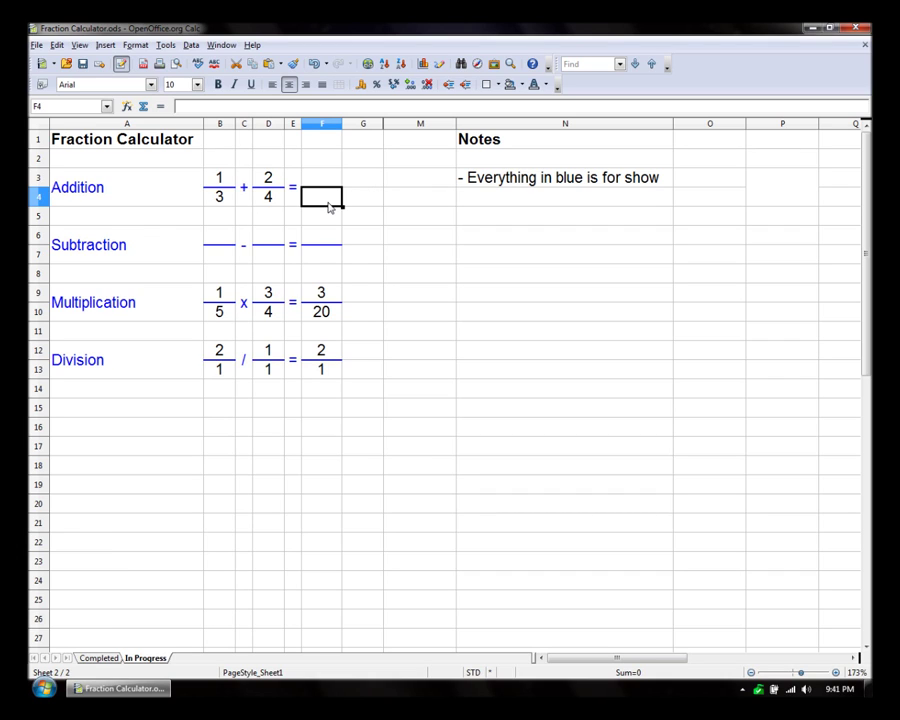
{"action": "type", "text": "="}
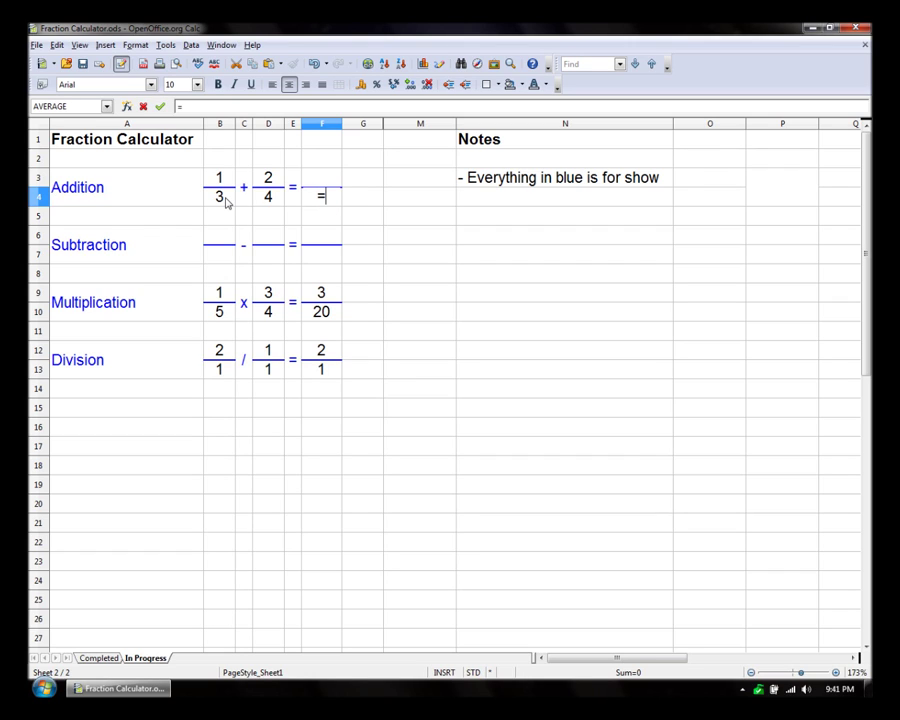
{"action": "left_click", "coordinate": [227, 202]}
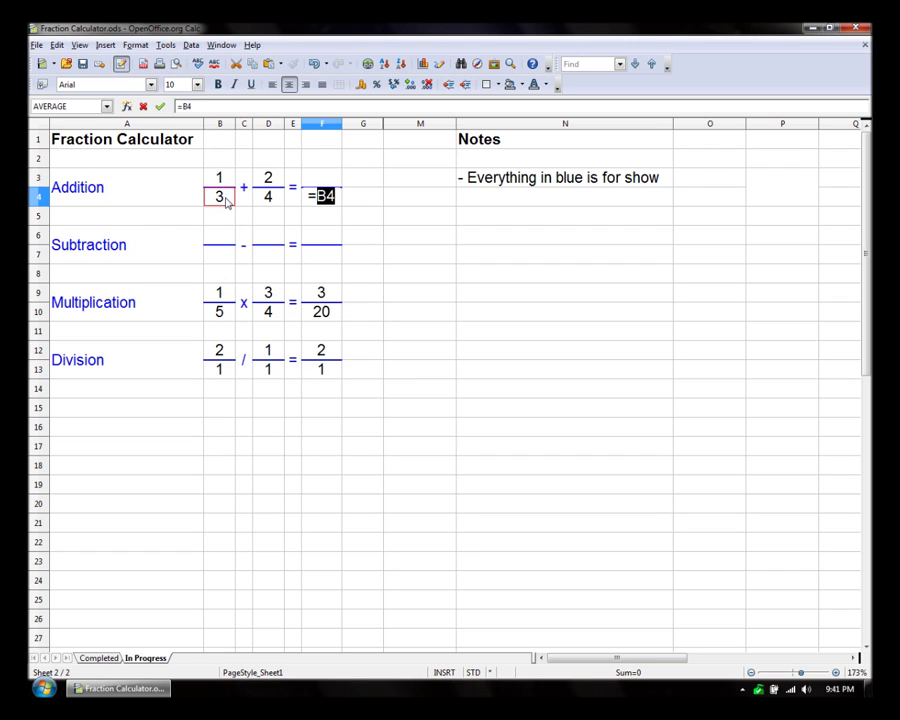
{"action": "type", "text": "*"}
{"action": "left_click", "coordinate": [267, 200]}
{"action": "key", "text": "Return"}
{"action": "key", "text": "Up"}
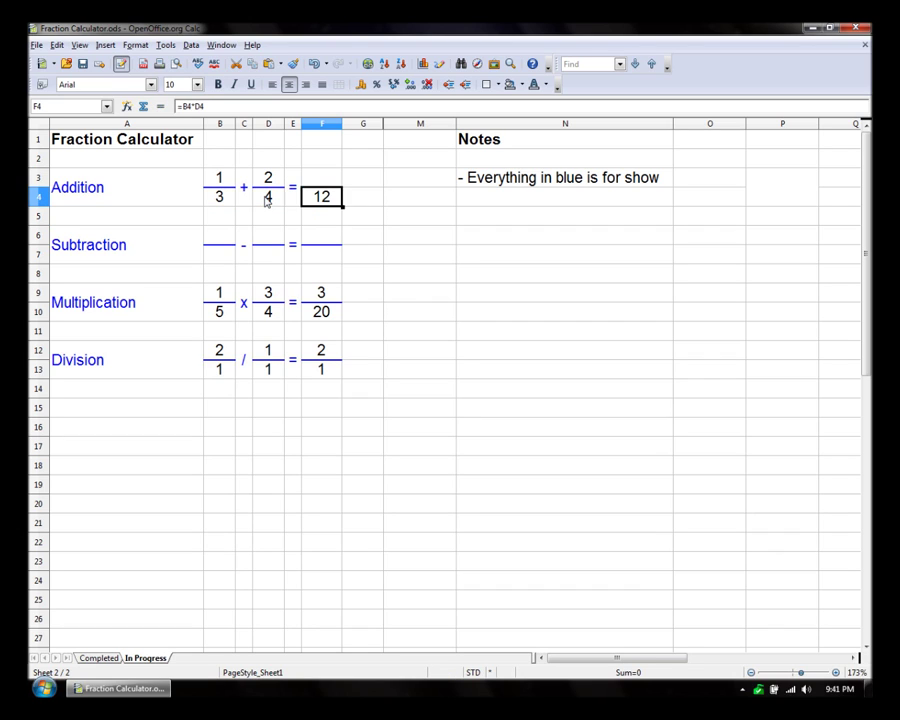
Examine the numerators and denominators in B3:D4 and the F4 formula to work out how the addition numerator combines them
{"action": "key", "text": "Up"}
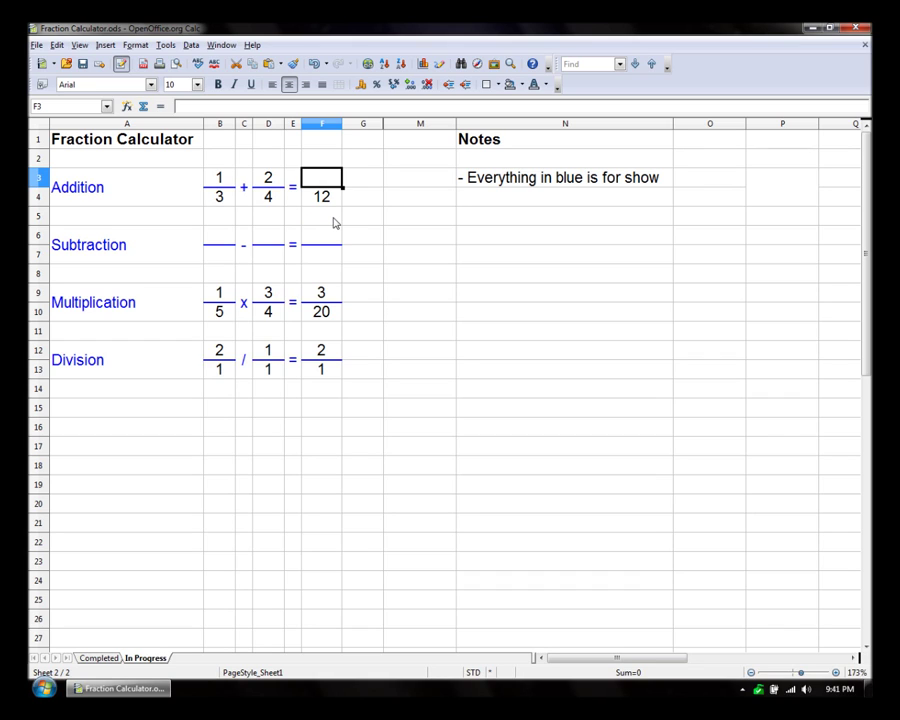
{"action": "left_click", "coordinate": [228, 182]}
{"action": "left_click", "coordinate": [292, 192]}
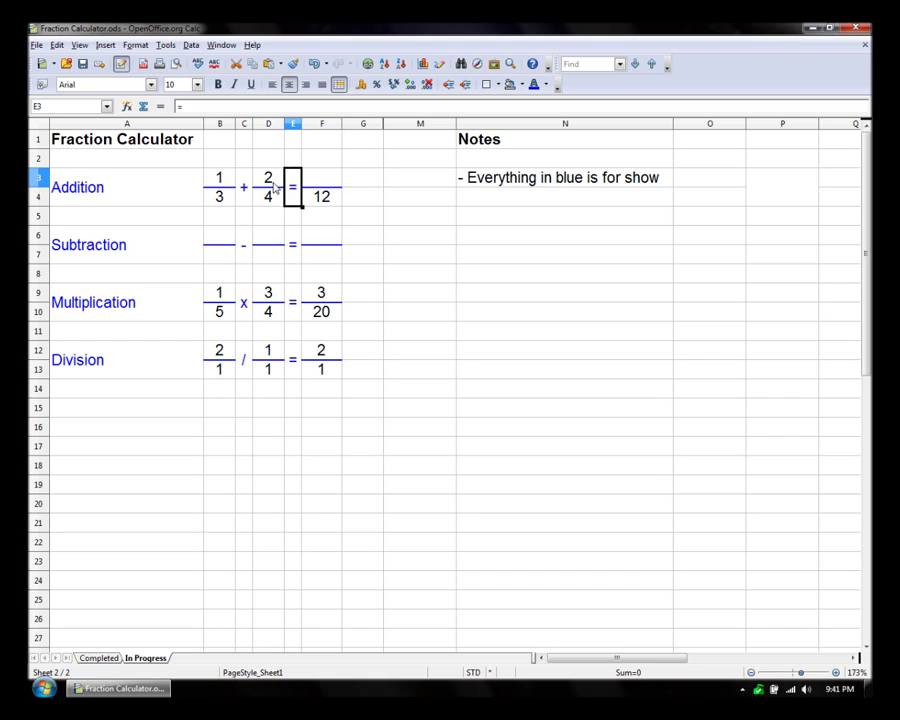
{"action": "left_click", "coordinate": [270, 182]}
{"action": "left_click", "coordinate": [272, 202]}
{"action": "left_click", "coordinate": [213, 199]}
{"action": "left_click", "coordinate": [222, 183]}
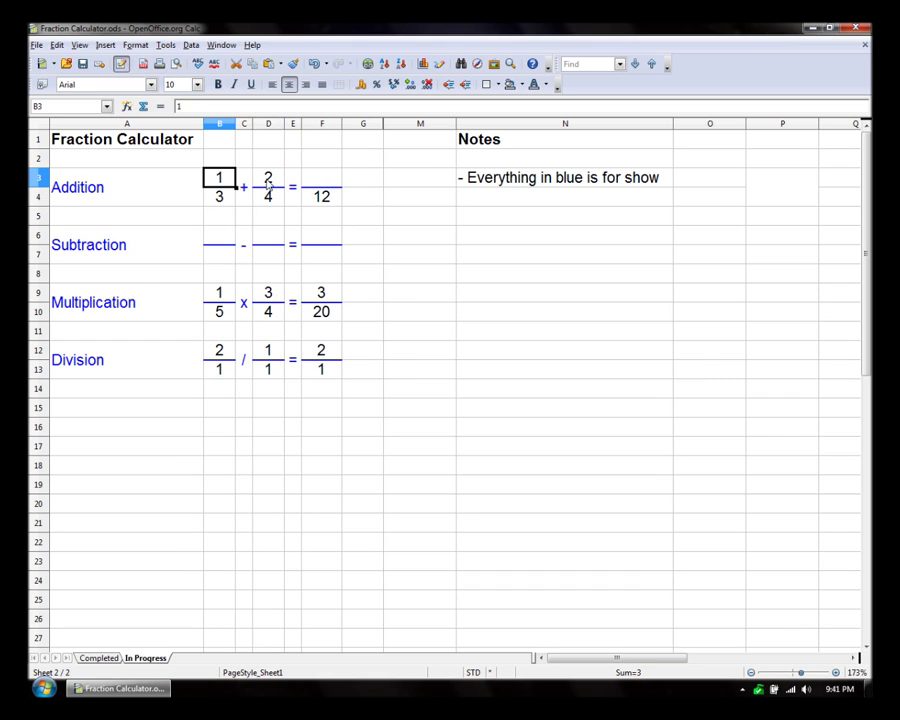
{"action": "left_click", "coordinate": [267, 183]}
{"action": "left_click", "coordinate": [306, 195]}
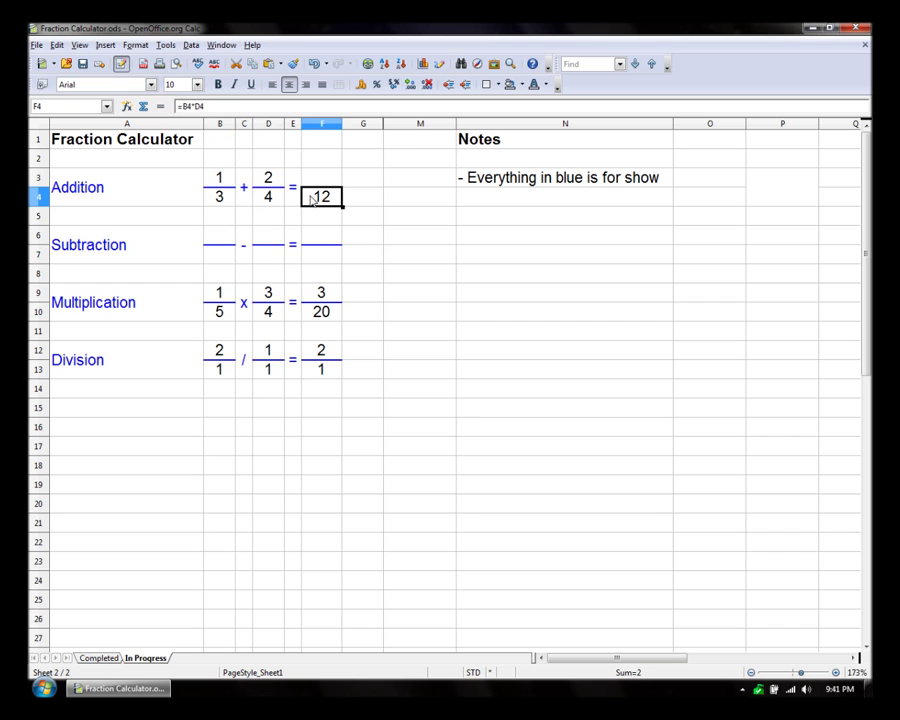
{"action": "left_click", "coordinate": [216, 174]}
{"action": "left_click", "coordinate": [328, 199]}
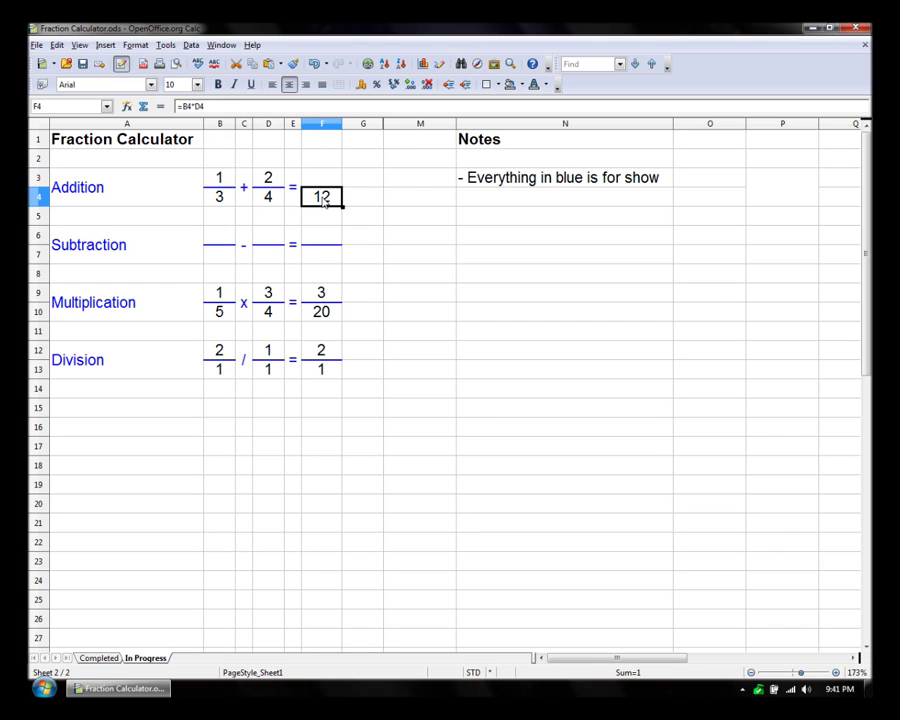
{"action": "left_click", "coordinate": [226, 186]}
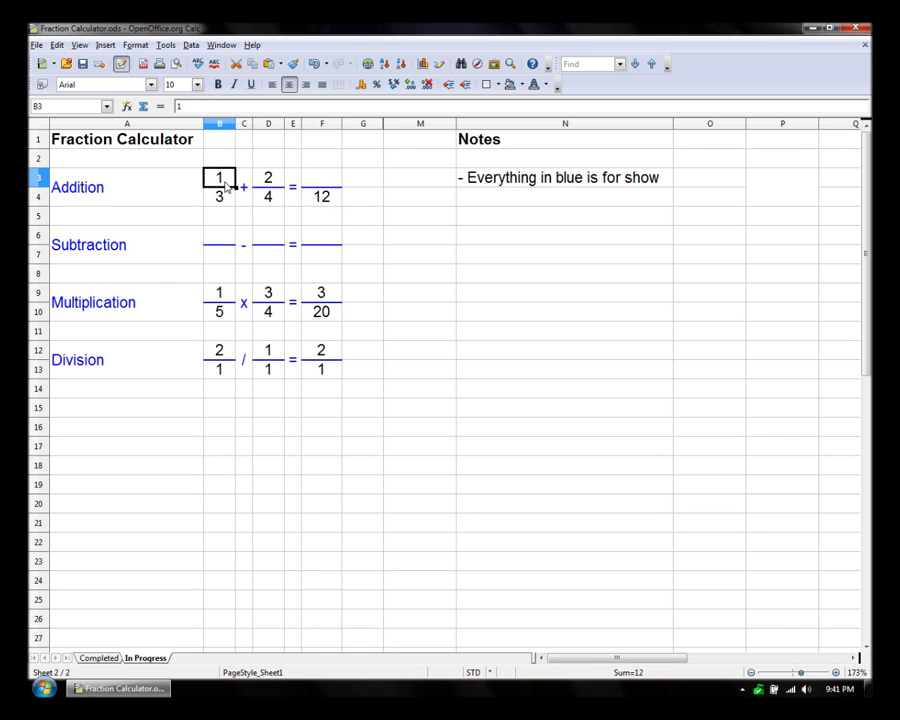
Begin the addition numerator formula in F3 as =(B3*D4)+(), leaving the second pair of parentheses empty
{"action": "left_click", "coordinate": [312, 184]}
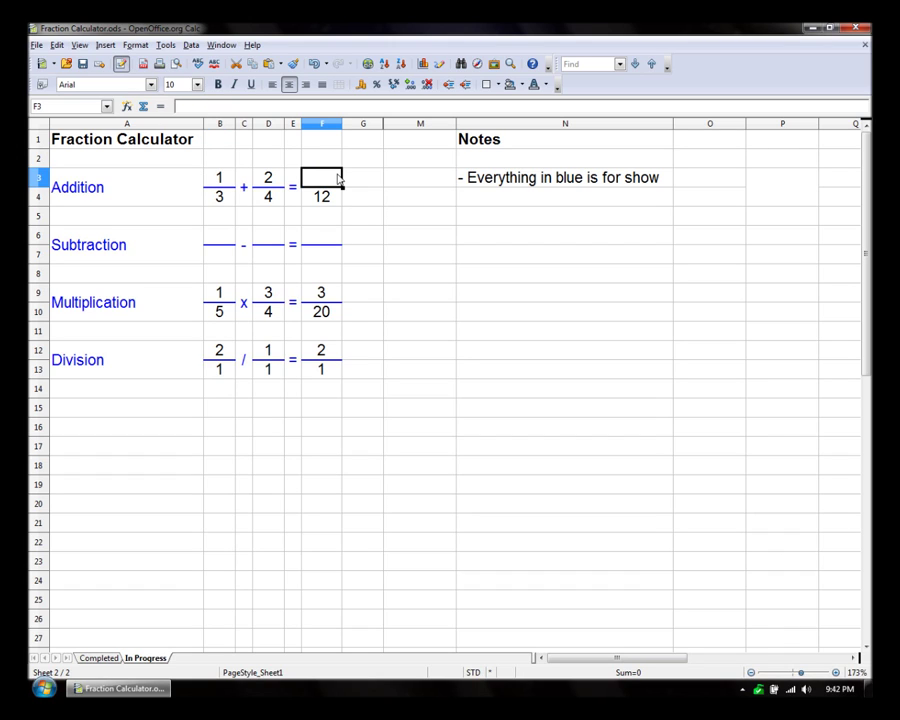
{"action": "type", "text": "="}
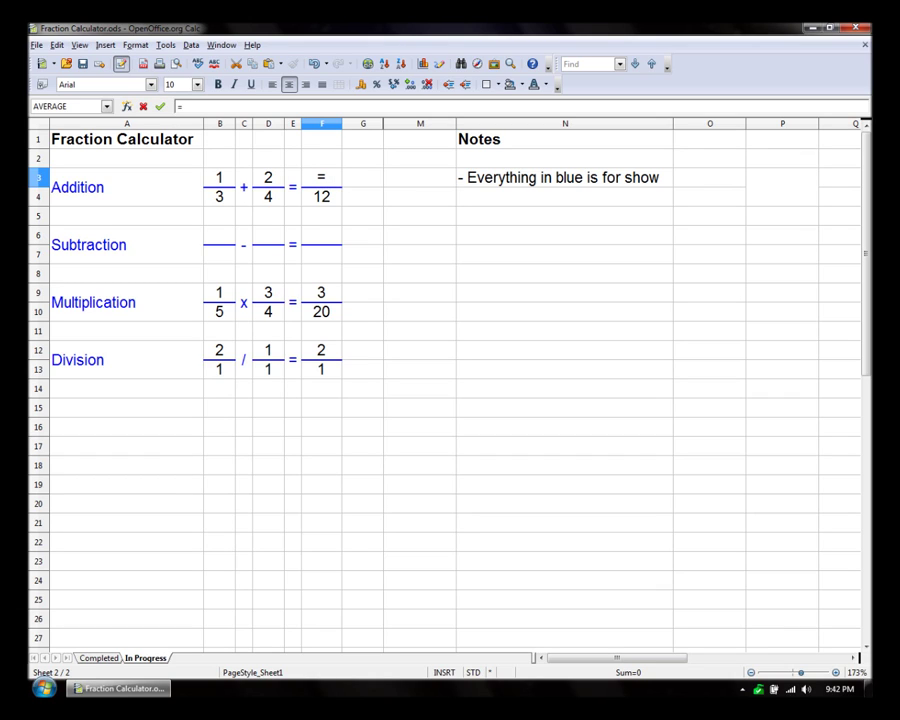
{"action": "type", "text": "()+()"}
{"action": "key", "text": "Left"}
{"action": "key", "text": "Left"}
{"action": "key", "text": "Left"}
{"action": "key", "text": "Left"}
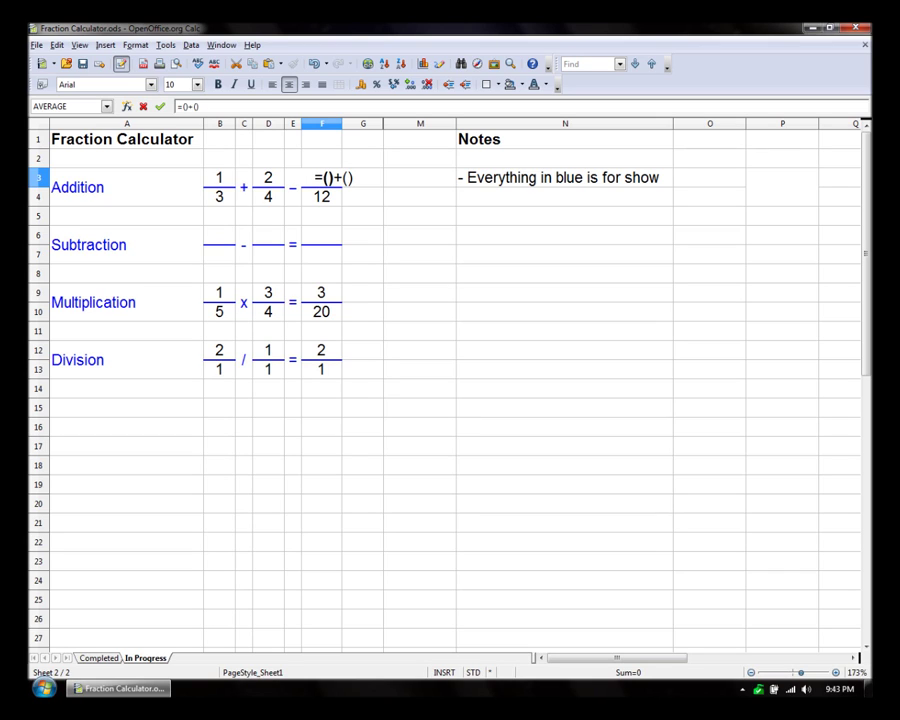
{"action": "left_click", "coordinate": [218, 182]}
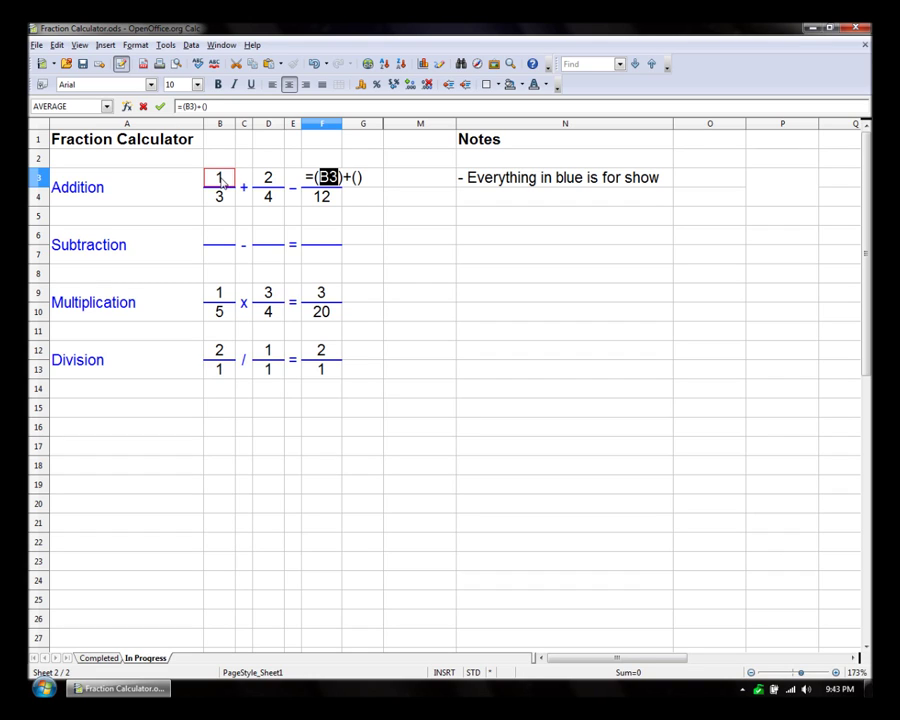
{"action": "type", "text": "*"}
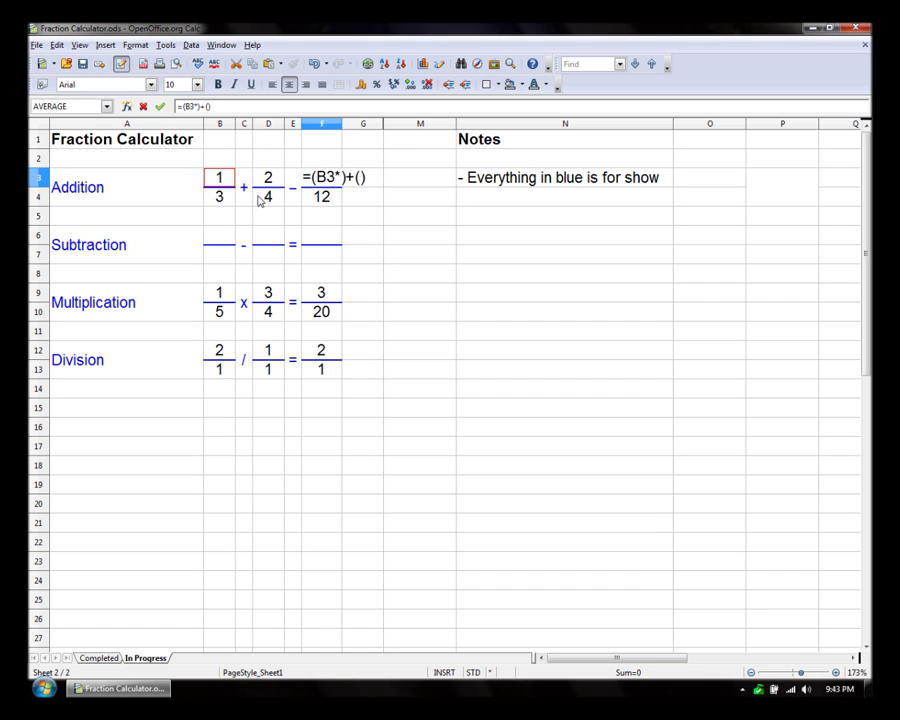
{"action": "left_click", "coordinate": [259, 200]}
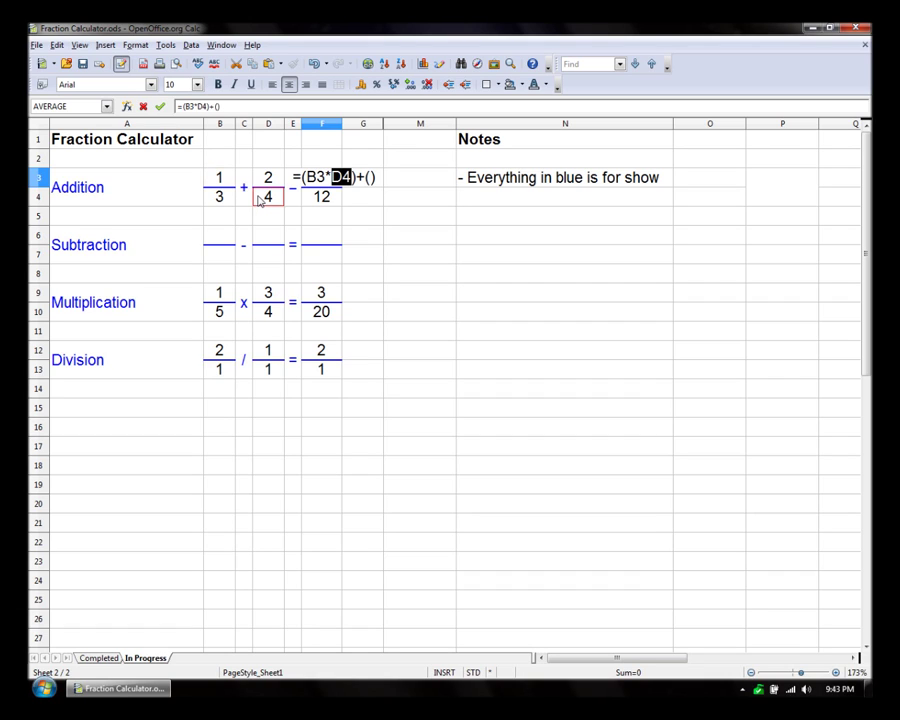
Complete the F3 formula with D3*B4 in the second parentheses, giving =(B3*D4)+(D3*B4)
{"action": "left_click", "coordinate": [368, 177]}
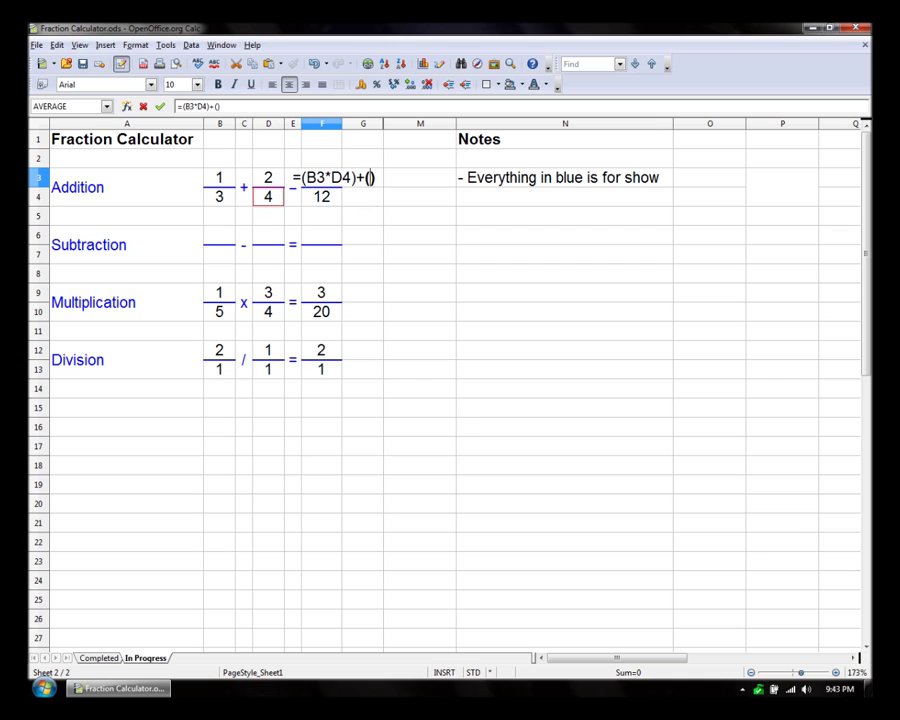
{"action": "left_click", "coordinate": [274, 180]}
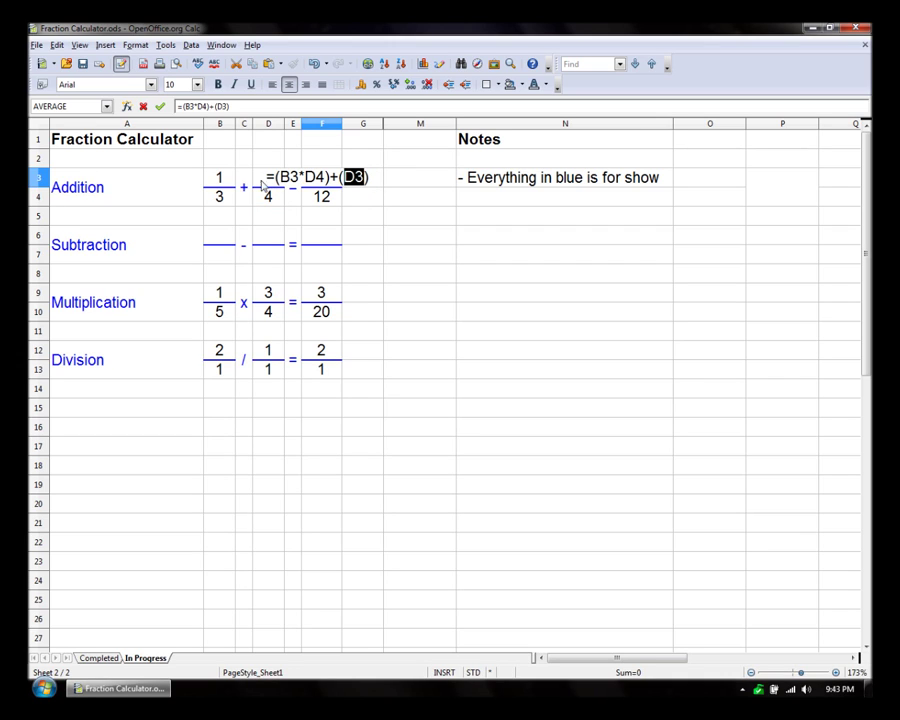
{"action": "type", "text": "*"}
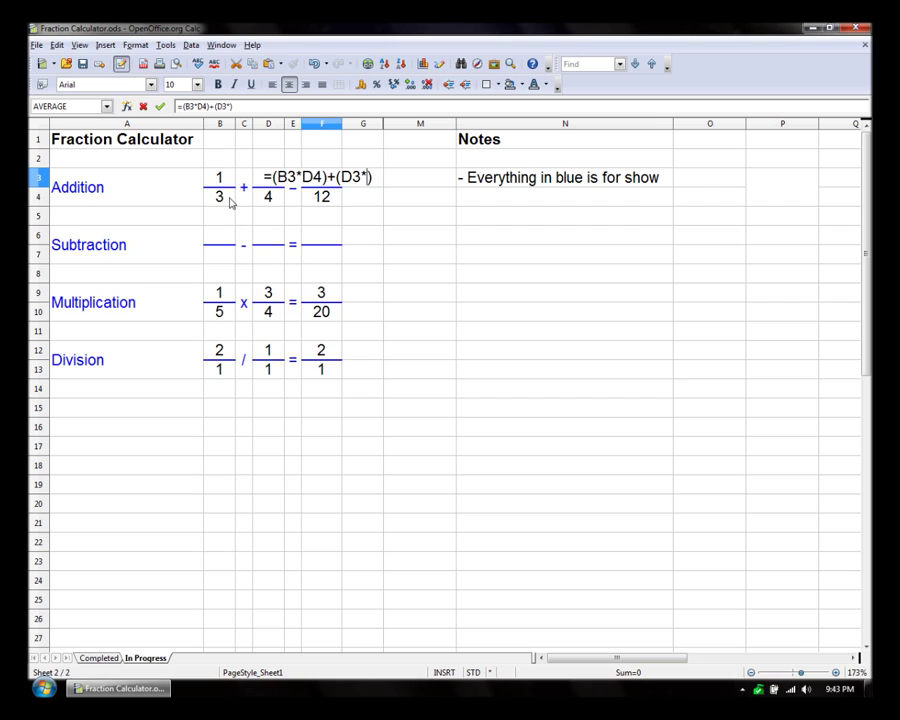
{"action": "left_click", "coordinate": [216, 203]}
{"action": "key", "text": "Return"}
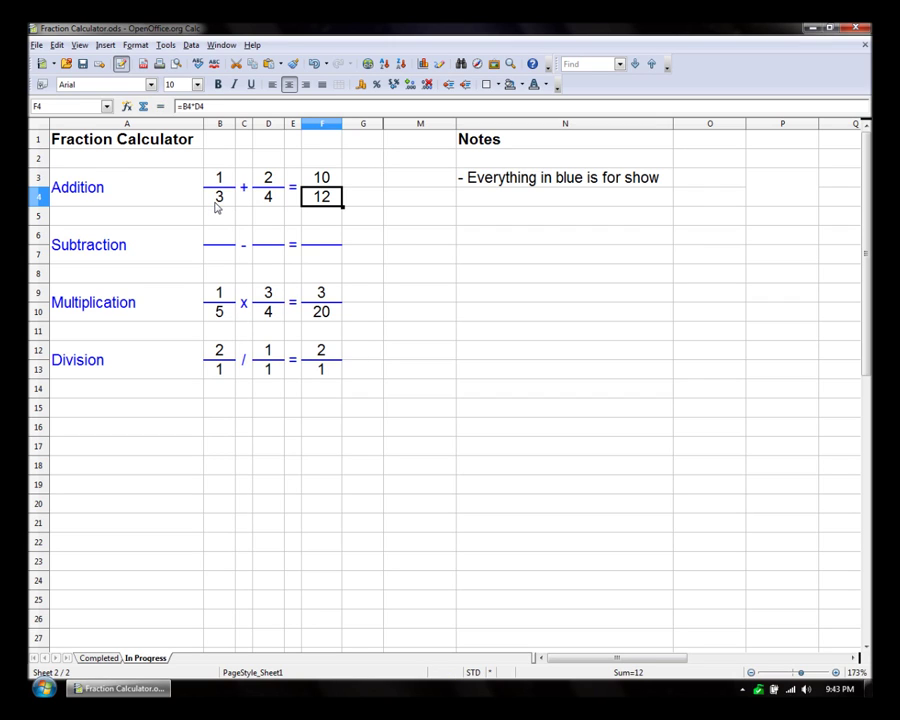
Launch the Windows Calculator with the run command calc and place it over the empty area beside the fraction examples
{"action": "key", "text": "Up"}
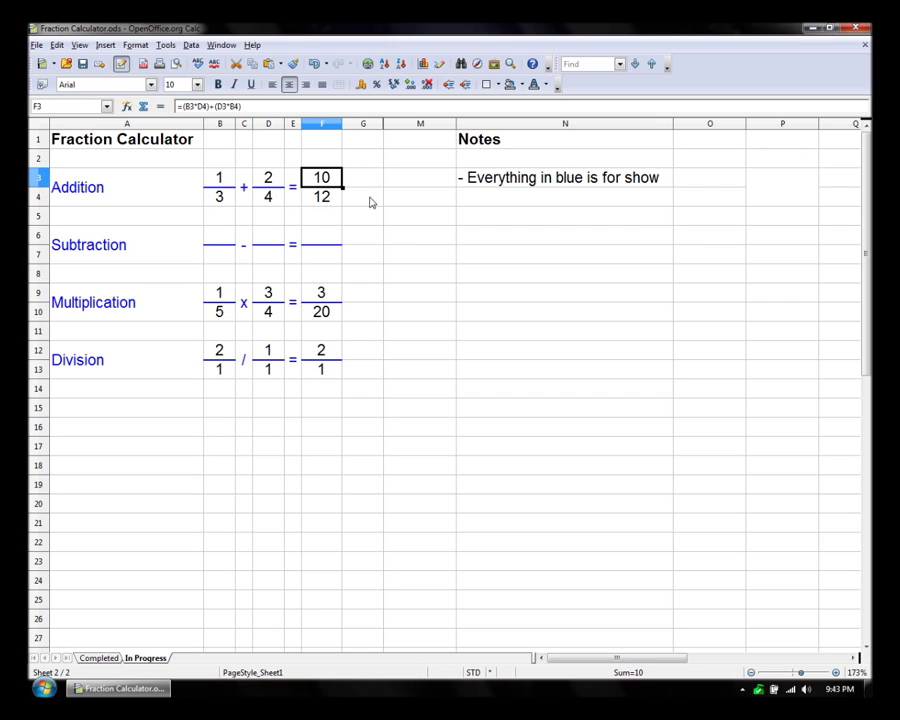
{"action": "left_click", "coordinate": [378, 200]}
{"action": "left_click", "coordinate": [411, 200]}
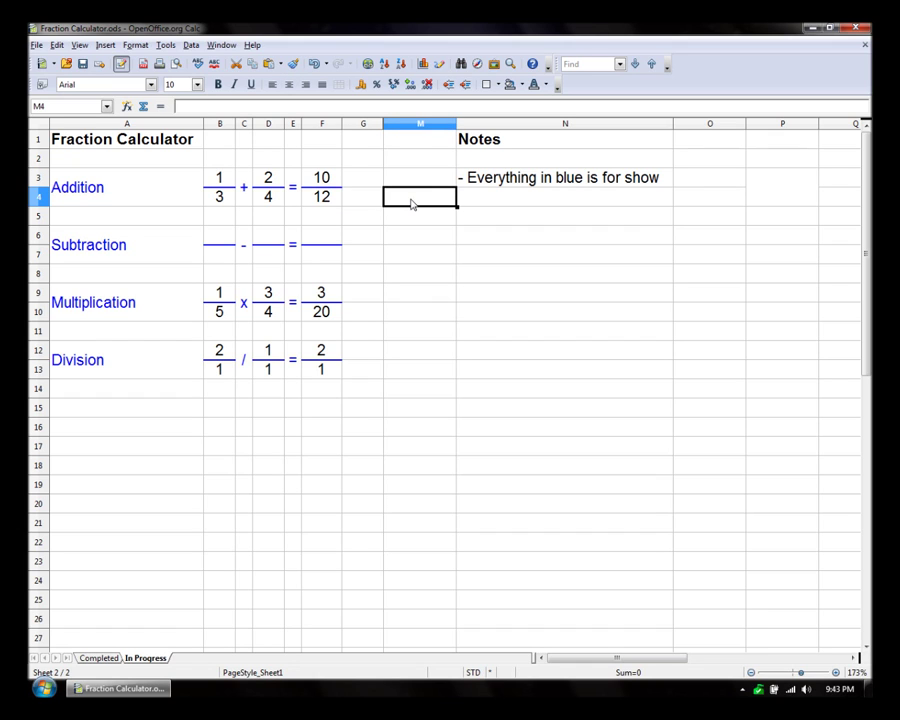
{"action": "key", "text": "super+r"}
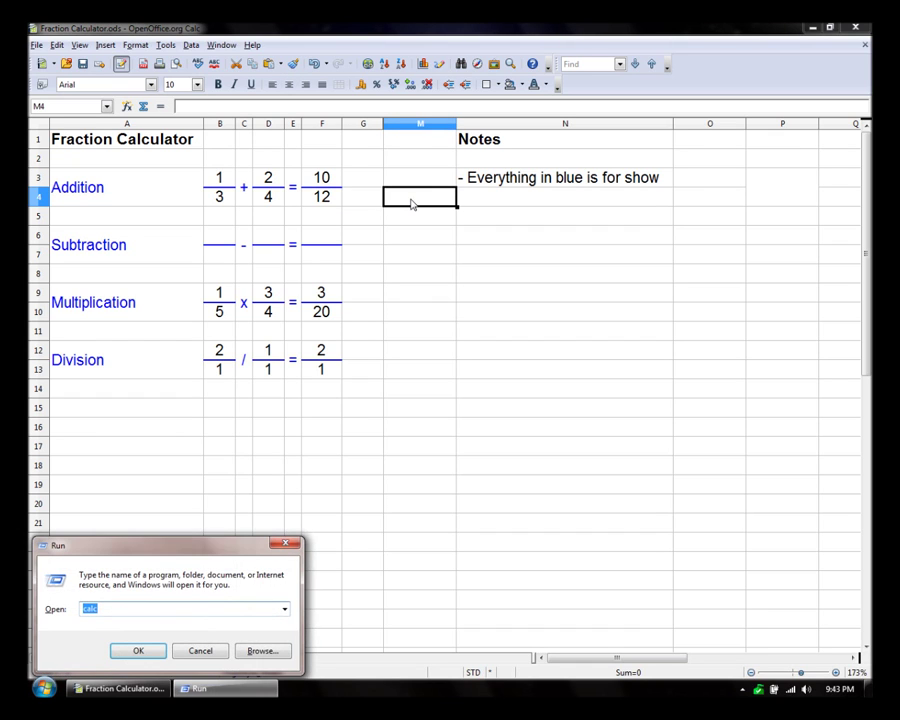
{"action": "key", "text": "Return"}
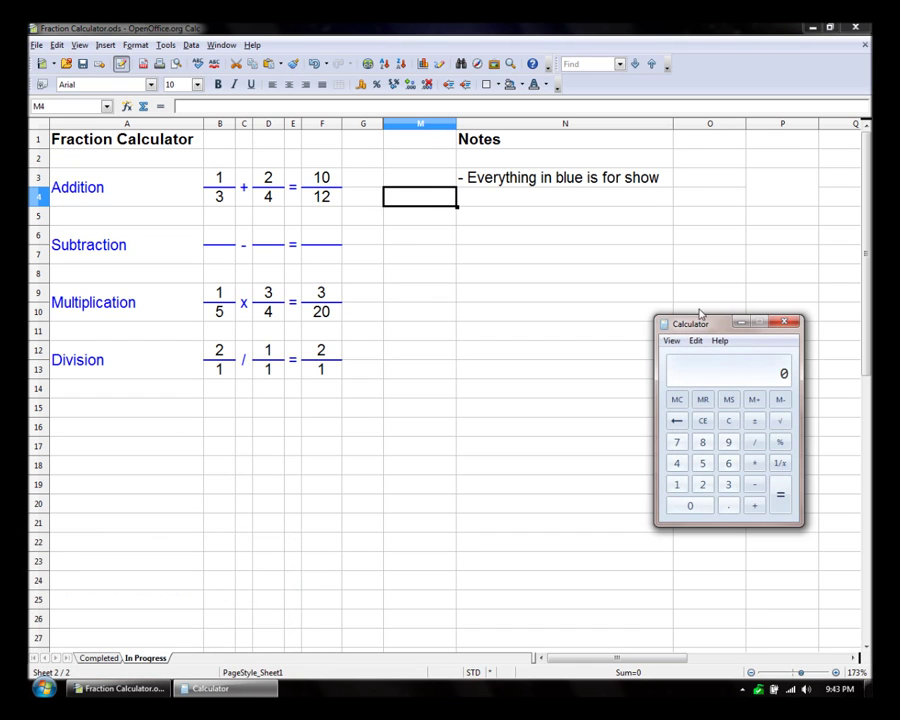
{"action": "left_click_drag", "start_coordinate": [694, 316], "coordinate": [566, 251]}
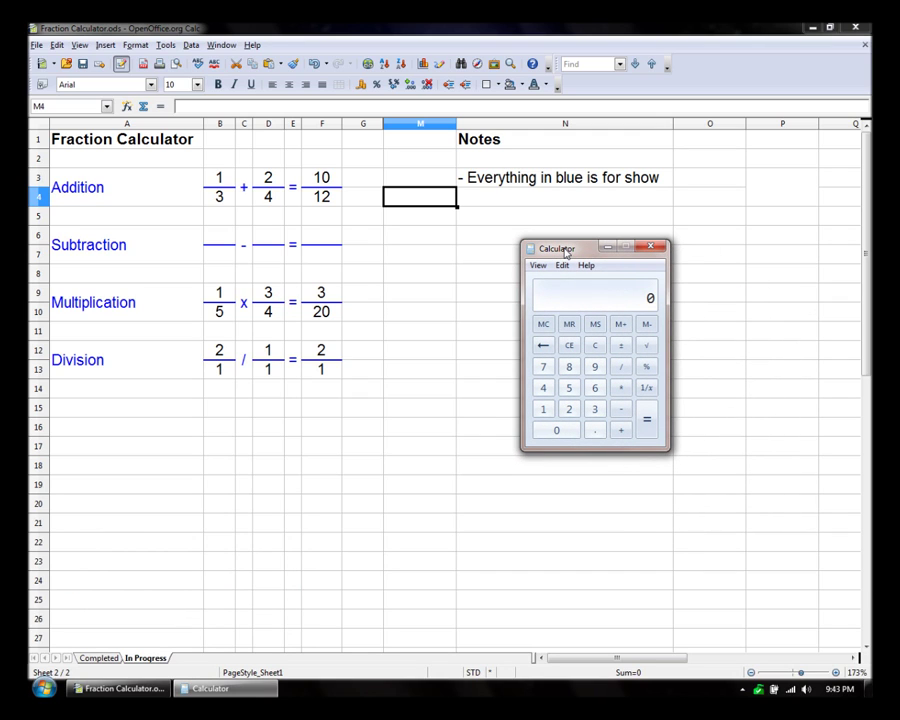
Calculate 1/3 plus .5 in the Calculator to check the addition example in decimals
{"action": "key", "text": "1"}
{"action": "key", "text": "slash"}
{"action": "key", "text": "3"}
{"action": "key", "text": "Return"}
{"action": "key", "text": "plus"}
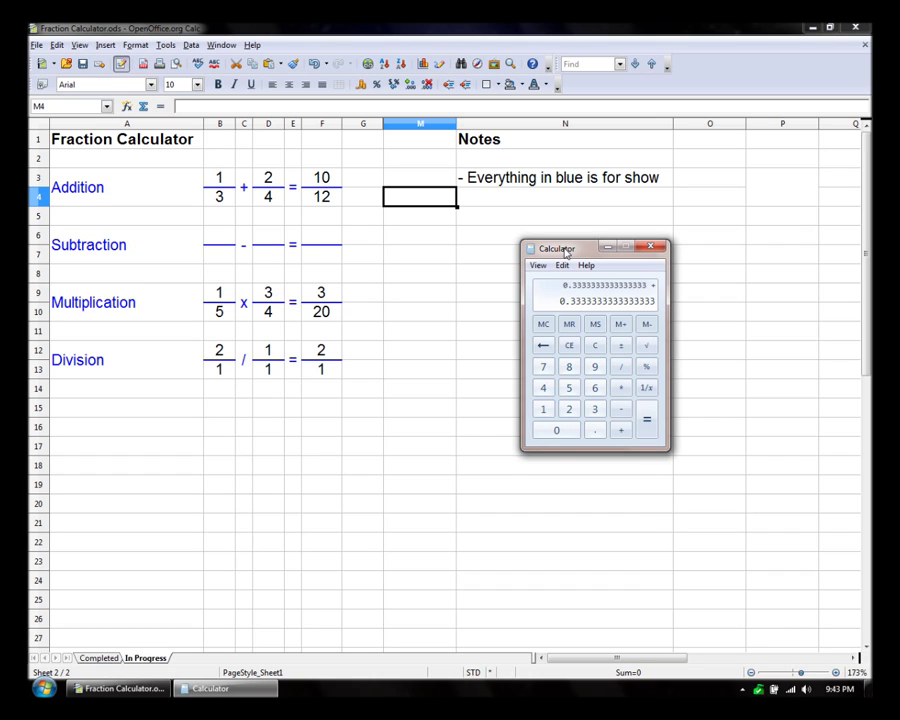
{"action": "key", "text": "period"}
{"action": "key", "text": "5"}
{"action": "key", "text": "Return"}
Clear the Calculator, compute 10/12 to compare with the decimal sum, and close the Calculator
{"action": "key", "text": "Escape"}
{"action": "key", "text": "1"}
{"action": "key", "text": "0"}
{"action": "key", "text": "slash"}
{"action": "key", "text": "1"}
{"action": "key", "text": "2"}
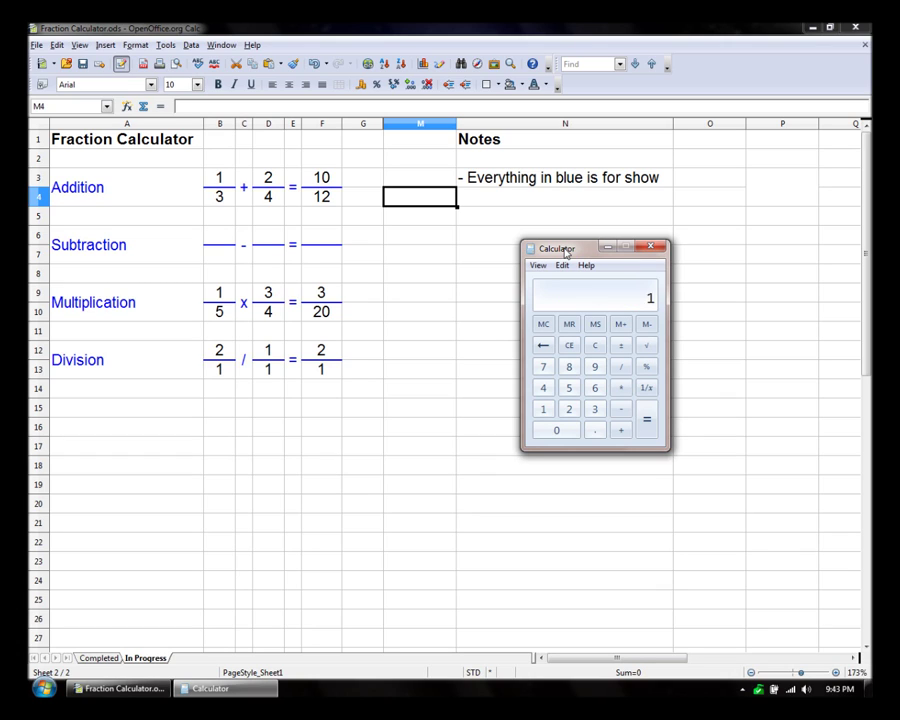
{"action": "key", "text": "Return"}
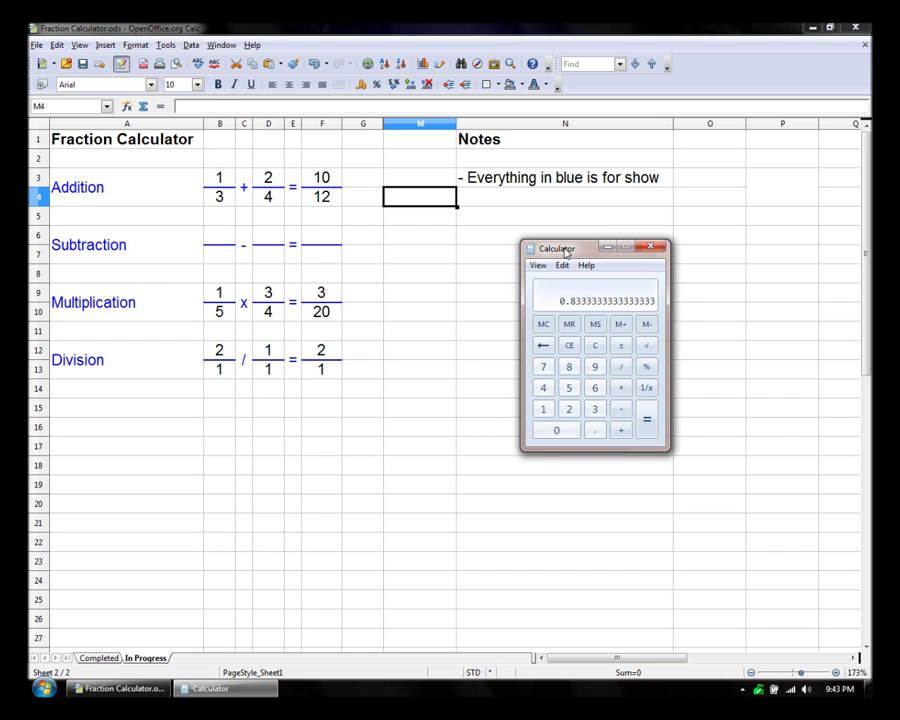
{"action": "key", "text": "Escape"}
{"action": "key", "text": "alt+F4"}
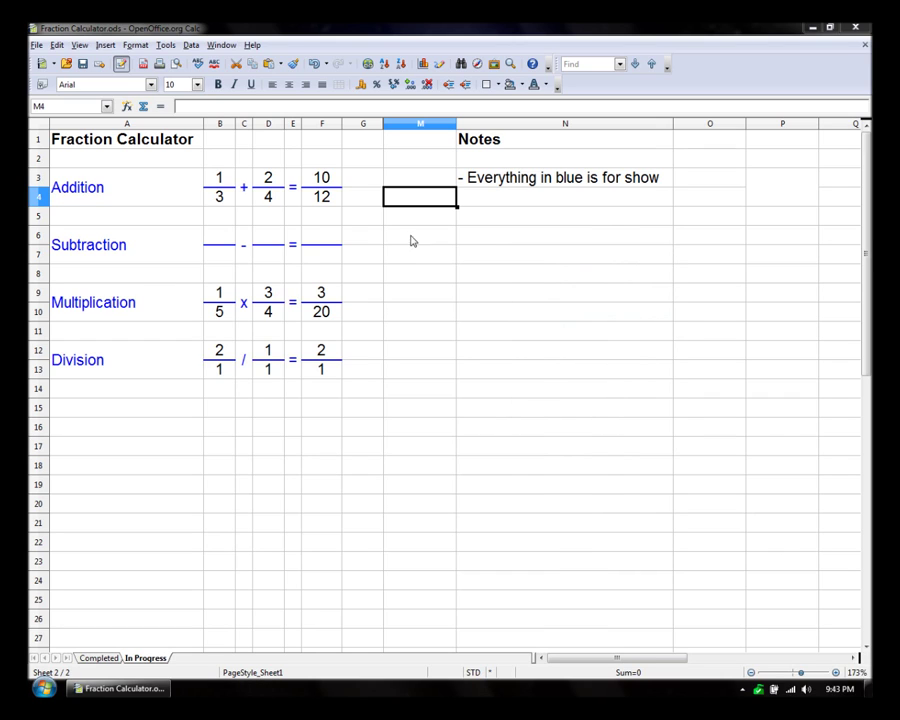
Copy the addition result formulas from F3:F4 into the subtraction result cells F6:F7
{"action": "left_click", "coordinate": [377, 242]}
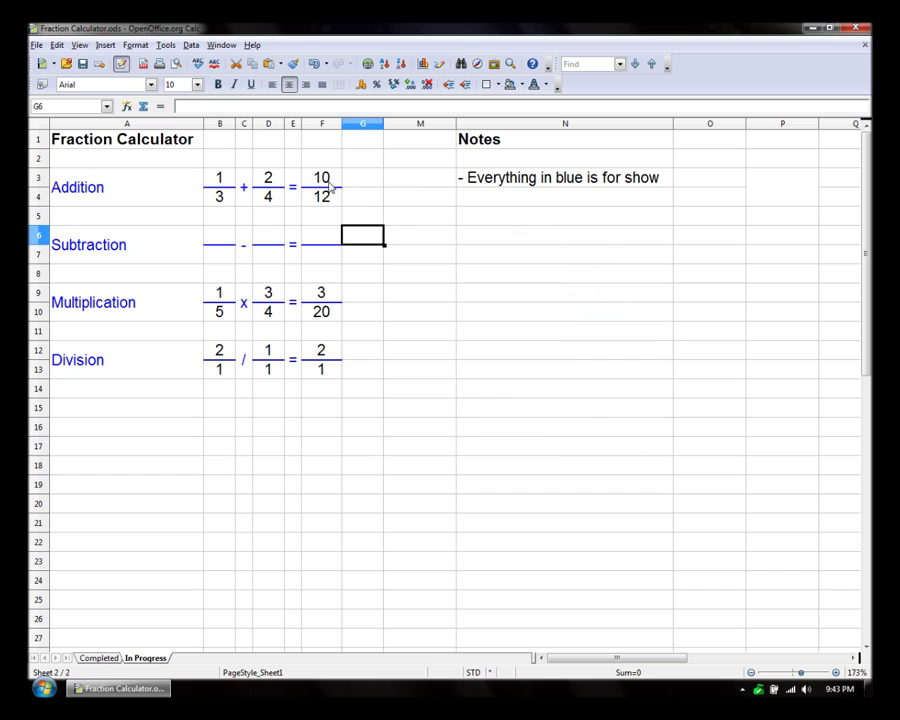
{"action": "left_click_drag", "start_coordinate": [321, 186], "coordinate": [328, 198]}
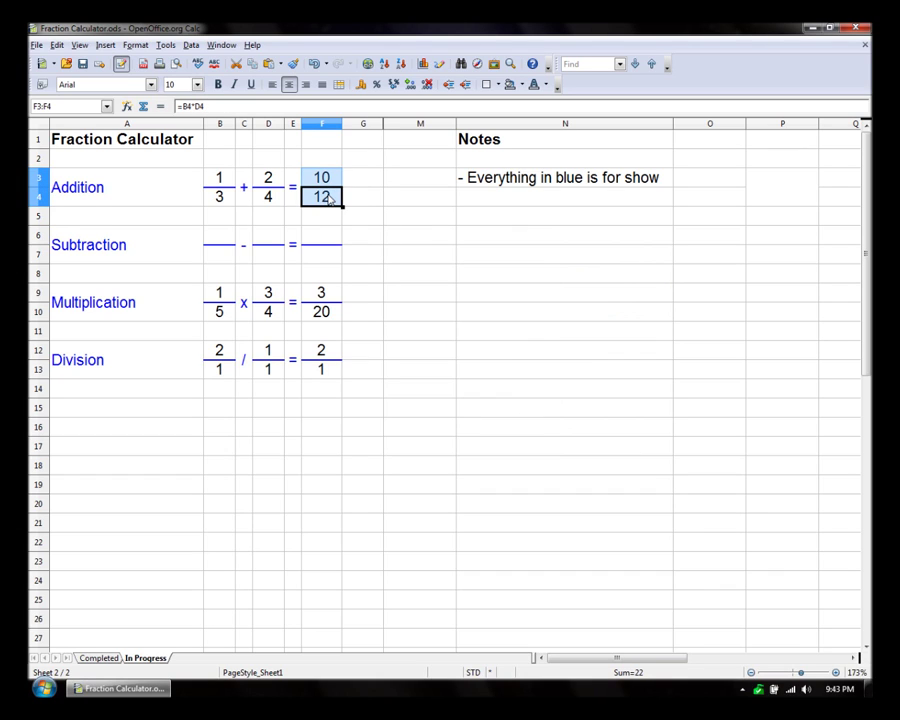
{"action": "left_click", "coordinate": [326, 240]}
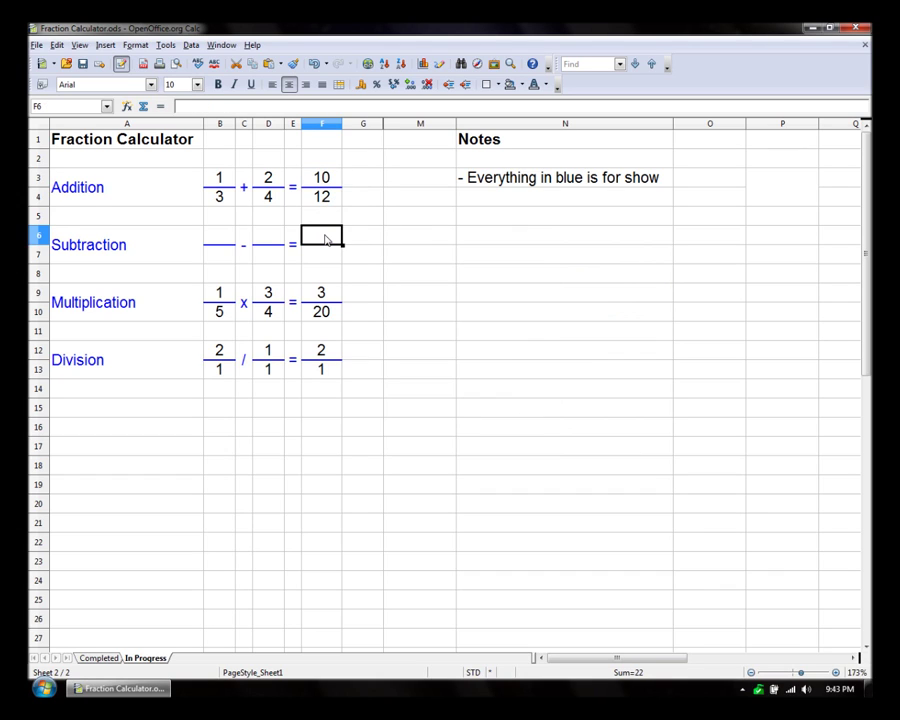
{"action": "key", "text": "ctrl+v"}
{"action": "left_click", "coordinate": [326, 240]}
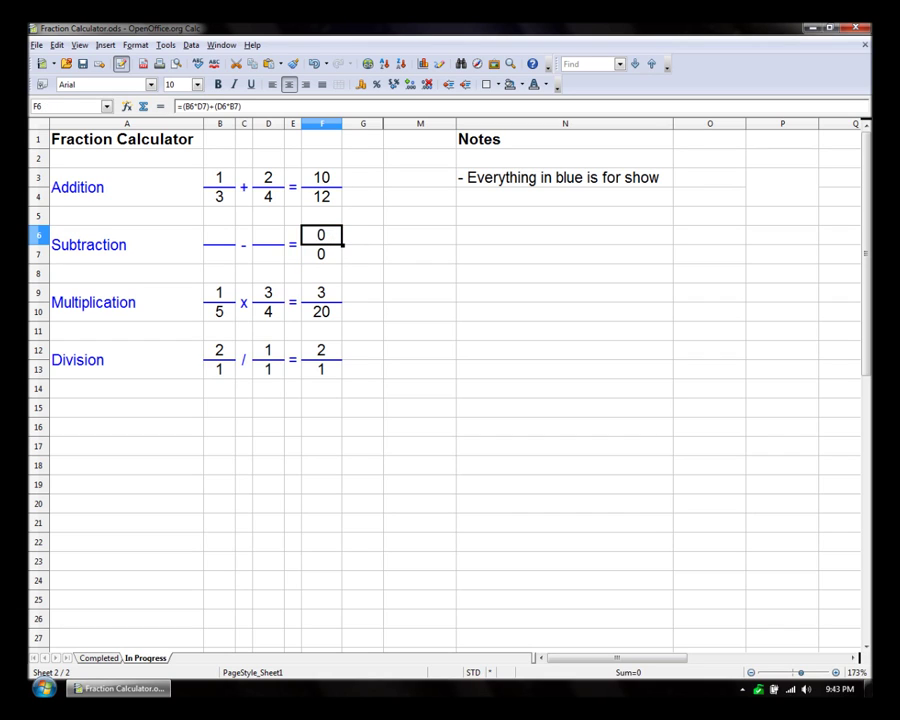
Change the plus between the two products in the F6 formula to a minus, giving =(B6*D7)-(D6*B7)
{"action": "left_click", "coordinate": [212, 106]}
{"action": "left_click_drag", "start_coordinate": [209, 106], "coordinate": [215, 106]}
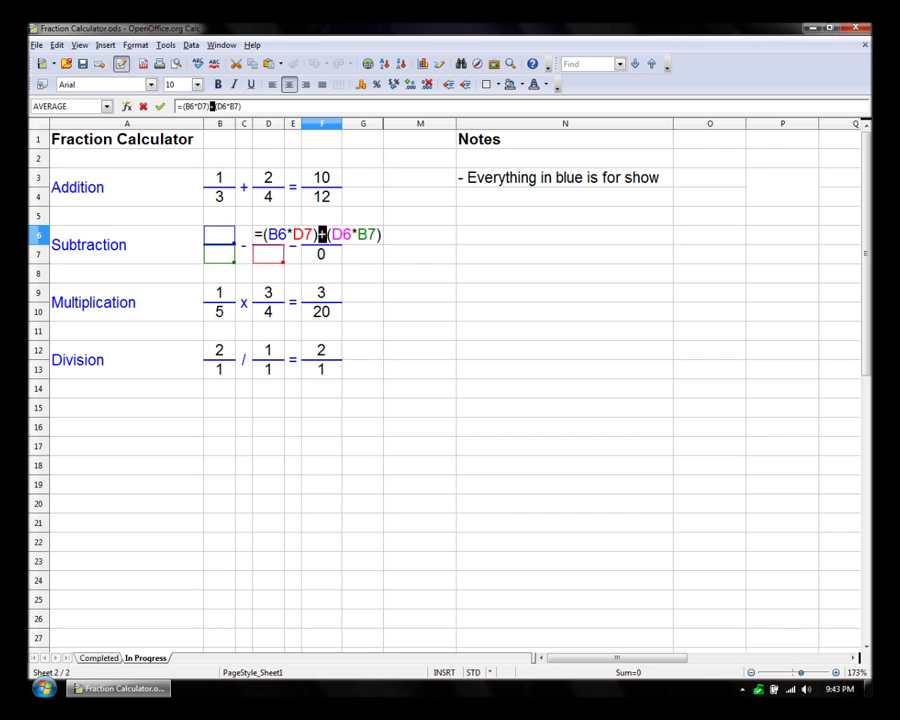
{"action": "type", "text": "-"}
{"action": "key", "text": "Return"}
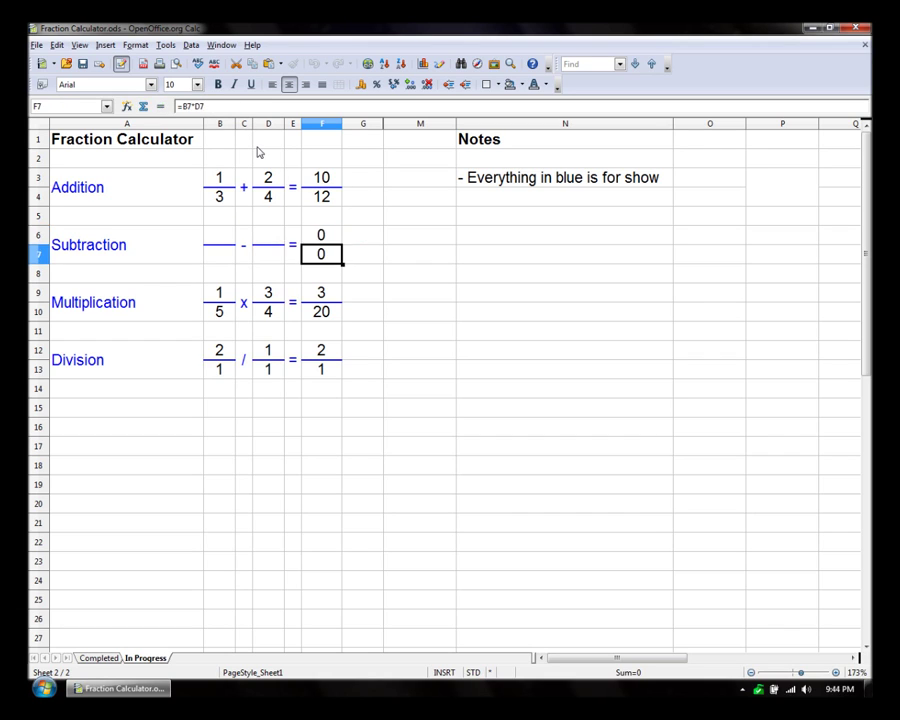
Copy the addition fractions in B3:B4 and D3:D4 into the subtraction row at B6:B7 and D6:D7
{"action": "left_click", "coordinate": [230, 185]}
{"action": "key", "text": "ctrl+c"}
{"action": "left_click_drag", "start_coordinate": [230, 185], "coordinate": [281, 196]}
{"action": "left_click", "coordinate": [222, 232]}
{"action": "key", "text": "ctrl+v"}
{"action": "key", "text": "ctrl+c"}
{"action": "left_click", "coordinate": [276, 242]}
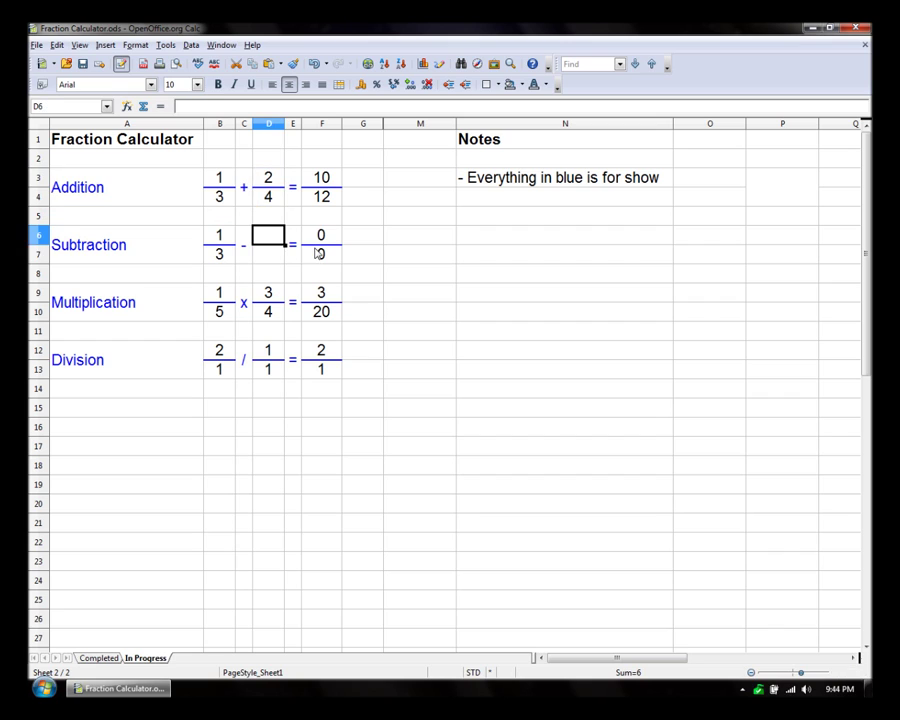
{"action": "key", "text": "ctrl+v"}
Compare the subtraction fractions in B6:B7 and D6:D7 with the result in F6:F7
{"action": "left_click", "coordinate": [374, 245]}
{"action": "left_click", "coordinate": [371, 262]}
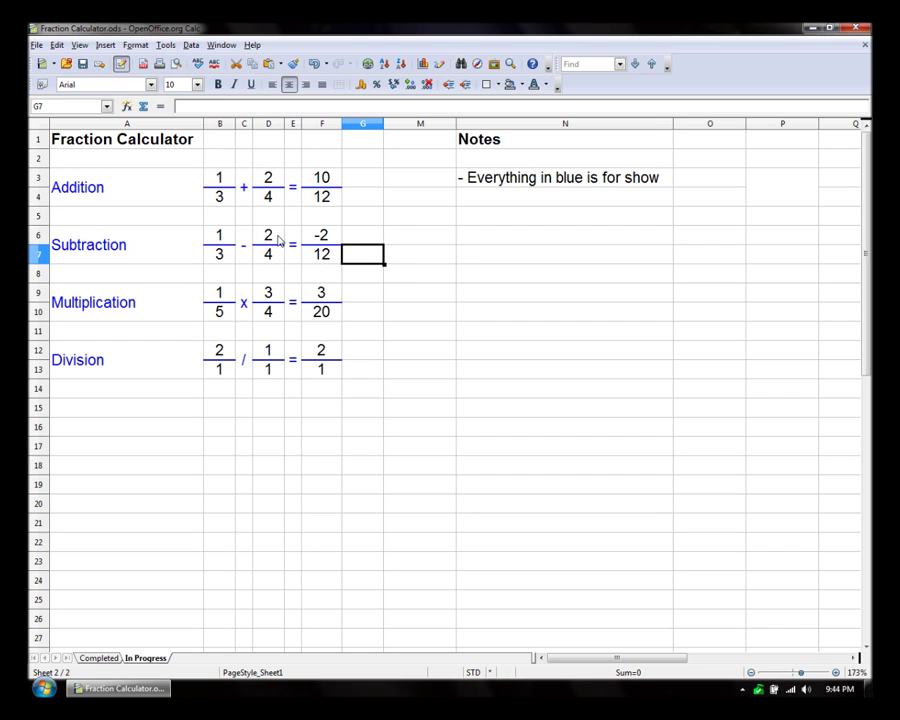
{"action": "left_click_drag", "start_coordinate": [268, 237], "coordinate": [269, 254]}
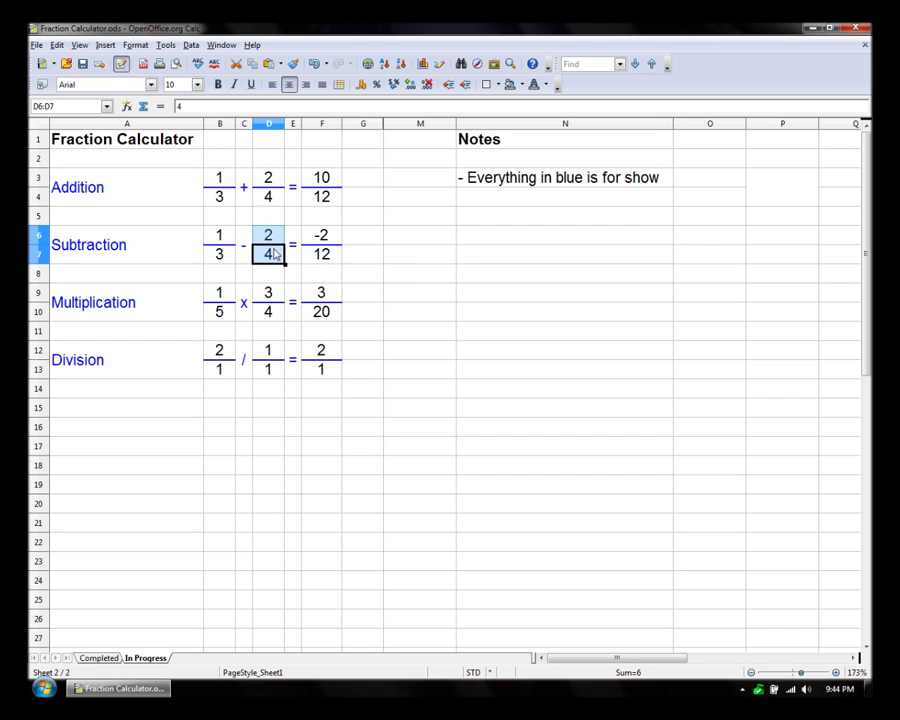
{"action": "left_click", "coordinate": [218, 236]}
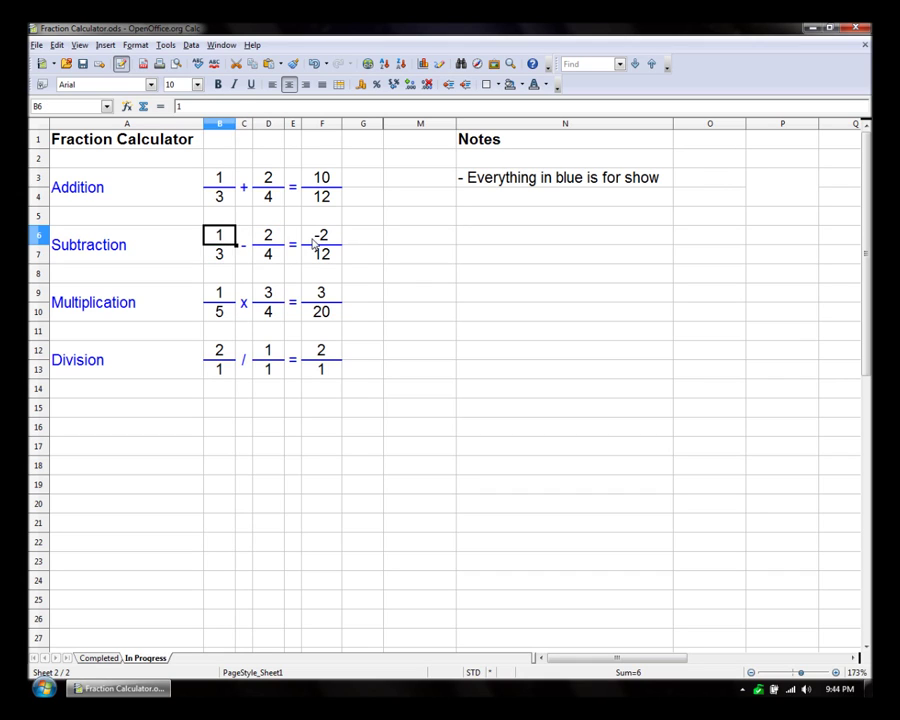
{"action": "left_click", "coordinate": [311, 237]}
{"action": "left_click", "coordinate": [355, 236]}
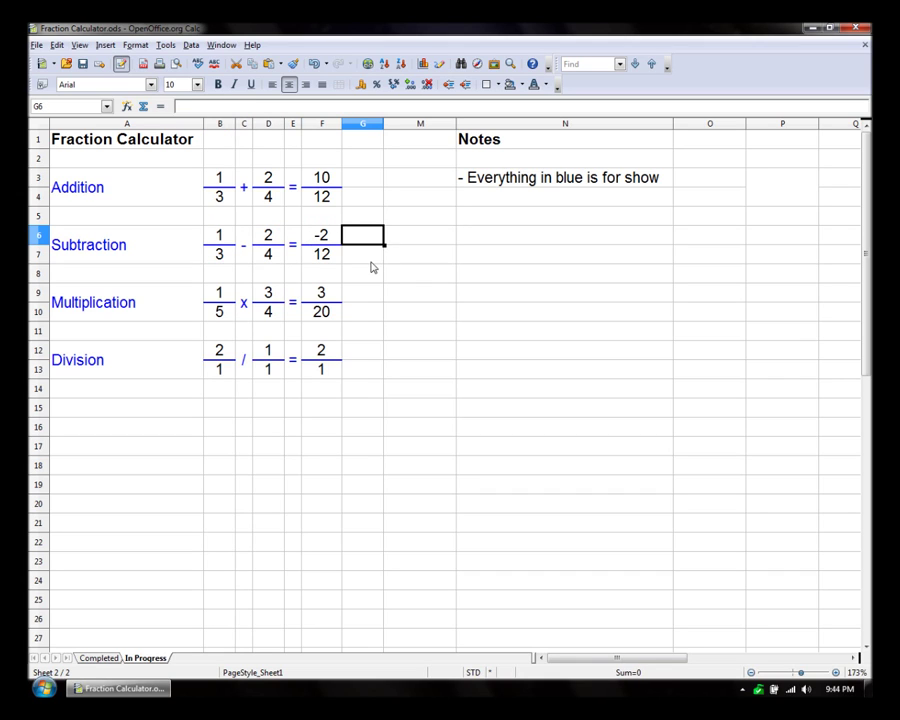
Set the first multiplication denominator in B10 to -5 to test a negative number
{"action": "left_click", "coordinate": [220, 313]}
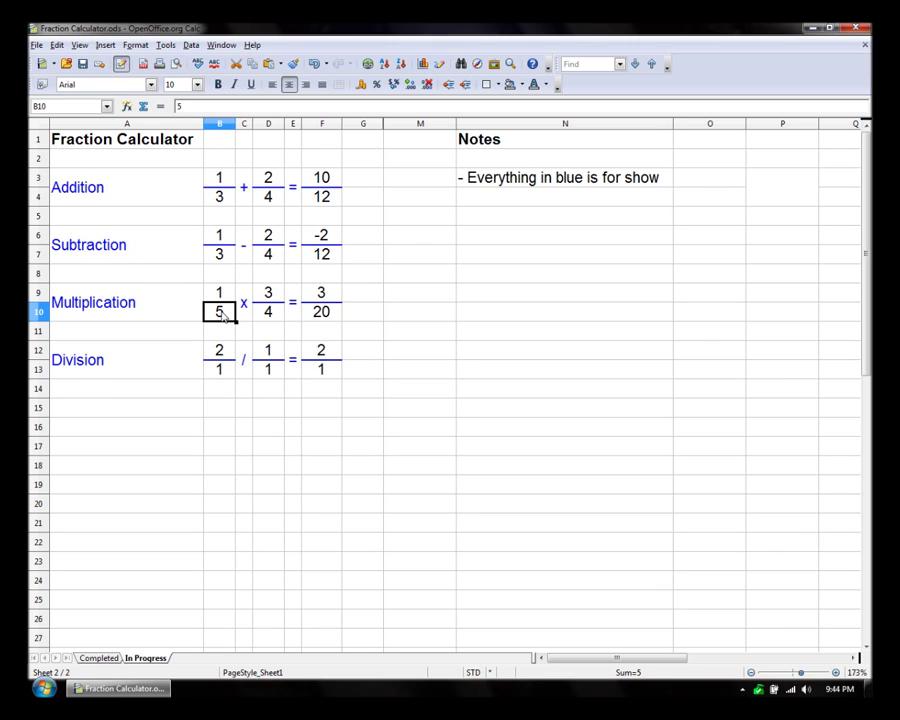
{"action": "double_click", "coordinate": [222, 315]}
{"action": "type", "text": "-"}
{"action": "key", "text": "Return"}
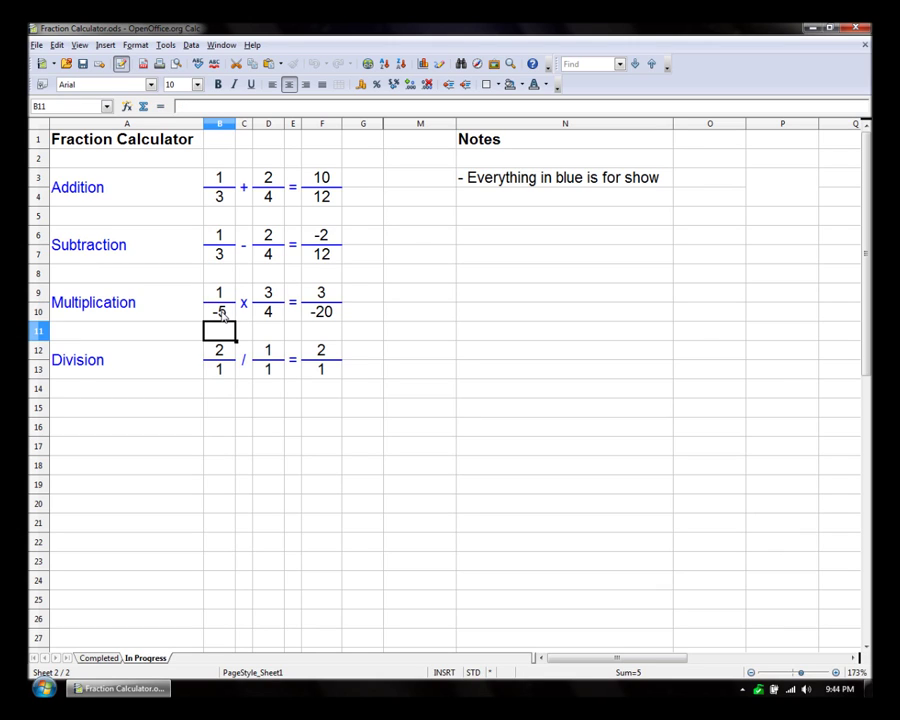
Remove the minus sign from the multiplication denominator in B10, restoring 5
{"action": "left_click", "coordinate": [222, 313]}
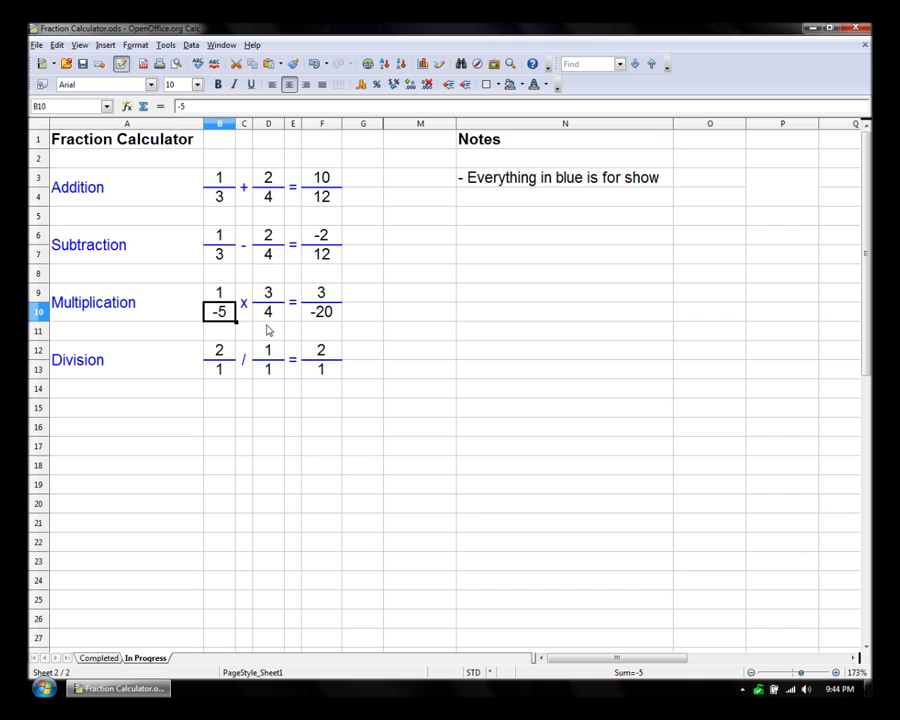
{"action": "key", "text": "F2"}
{"action": "key", "text": "Left"}
{"action": "key", "text": "BackSpace"}
{"action": "key", "text": "Return"}
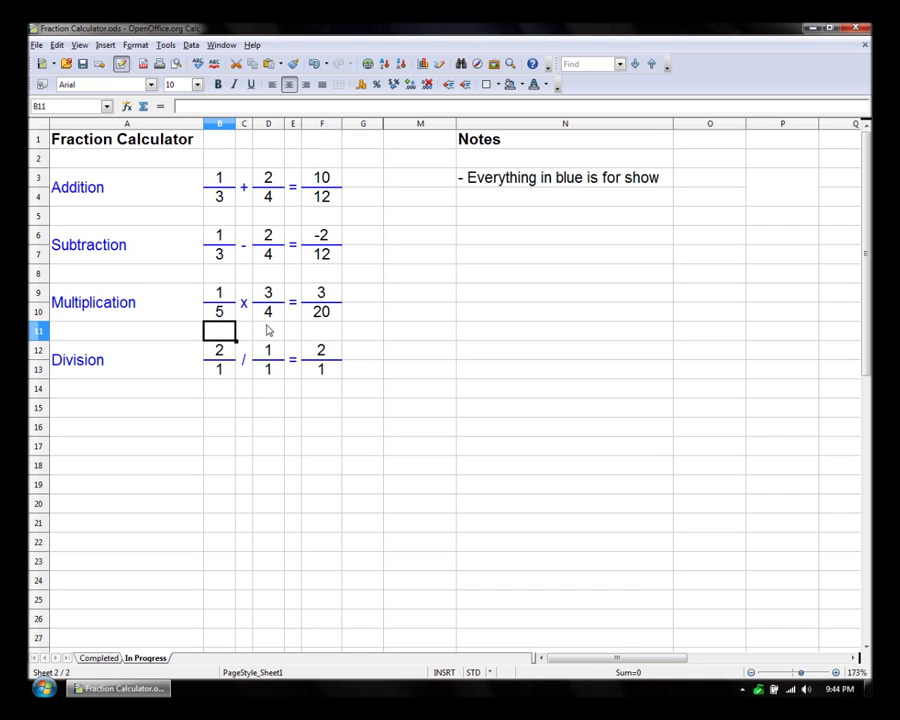
Add the notes "- Negative numbers work" in N4 and "- Check our work" in N5
{"action": "left_click", "coordinate": [436, 255]}
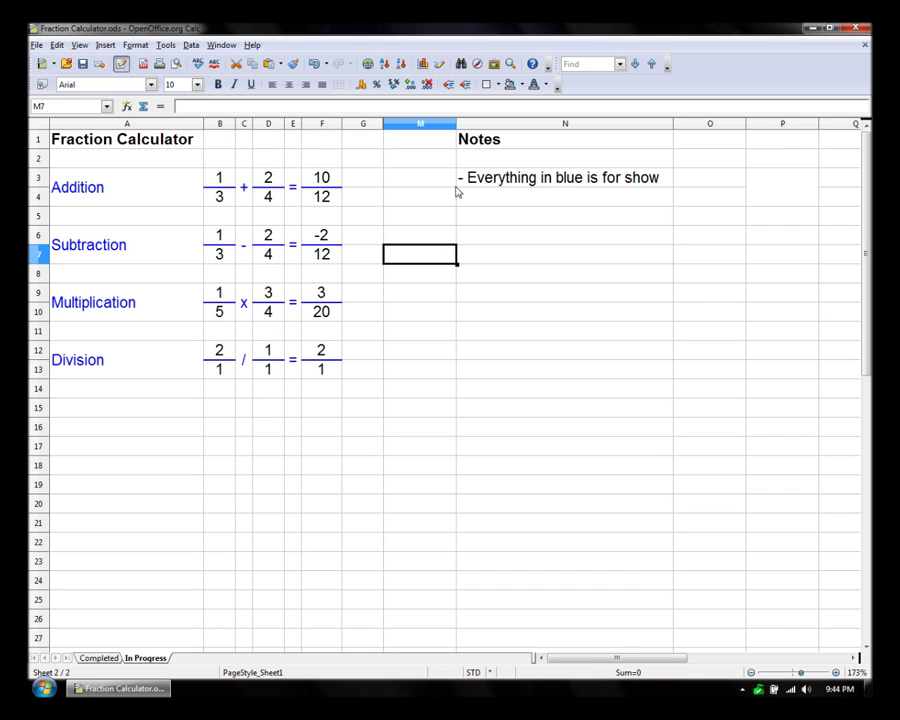
{"action": "left_click", "coordinate": [530, 205]}
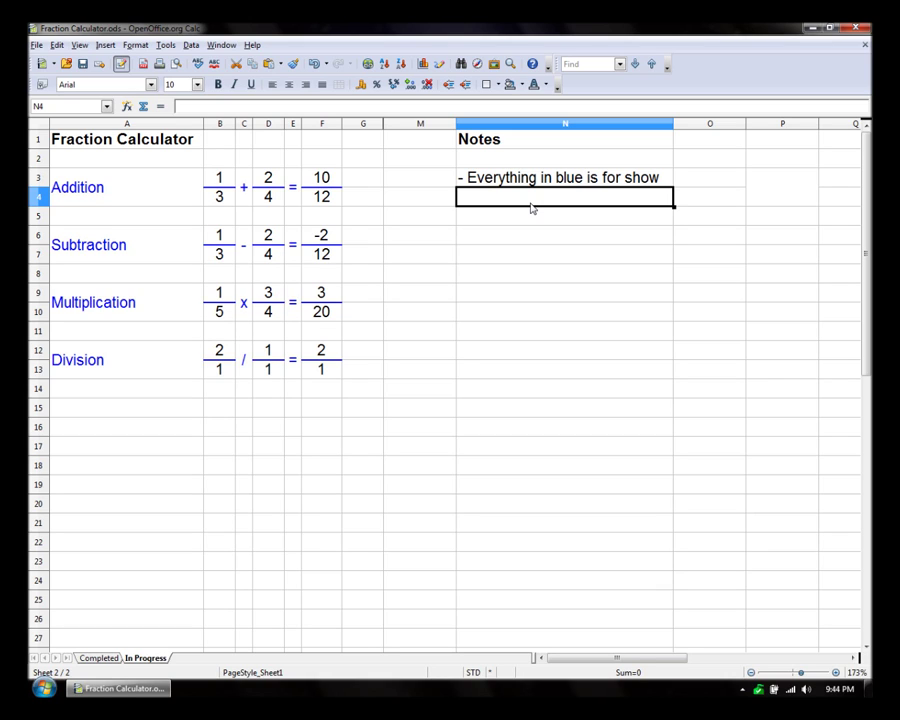
{"action": "type", "text": "-"}
{"action": "key", "text": "Delete"}
{"action": "type", "text": "Neg"}
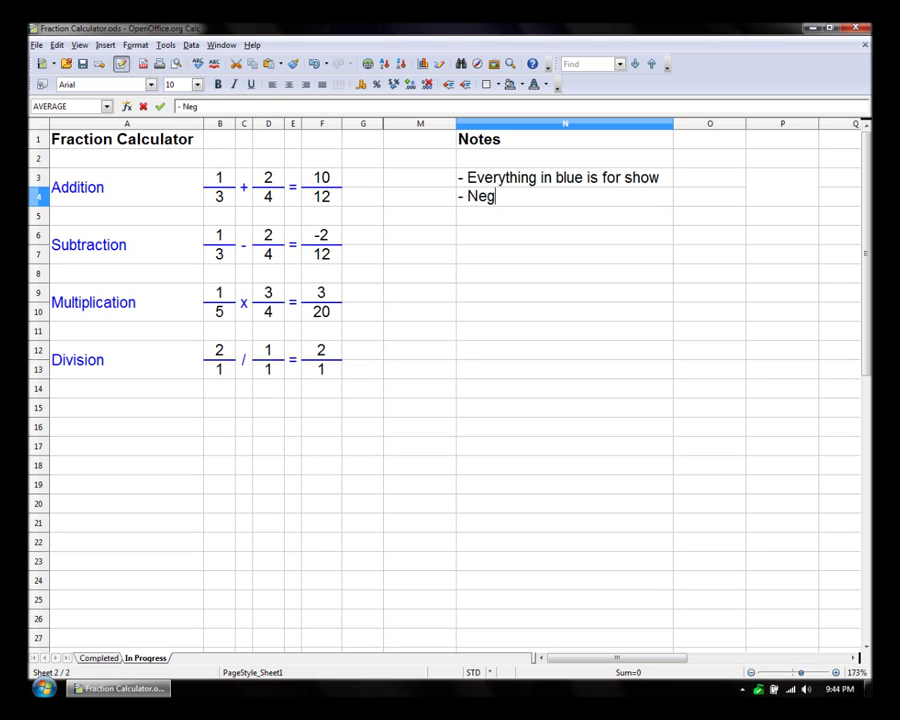
{"action": "type", "text": "ative numbers work"}
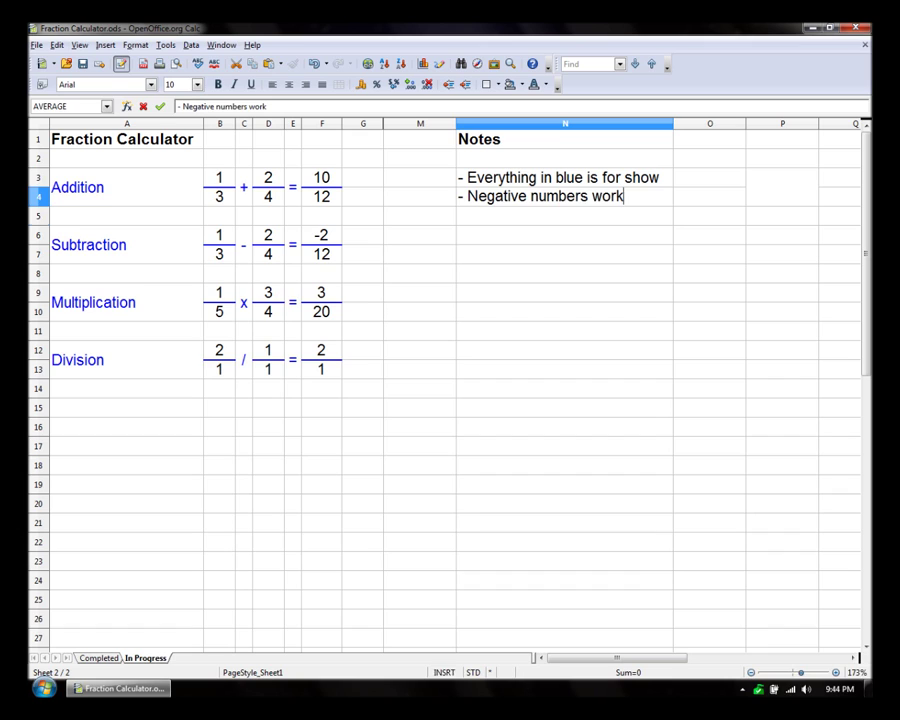
{"action": "key", "text": "Return"}
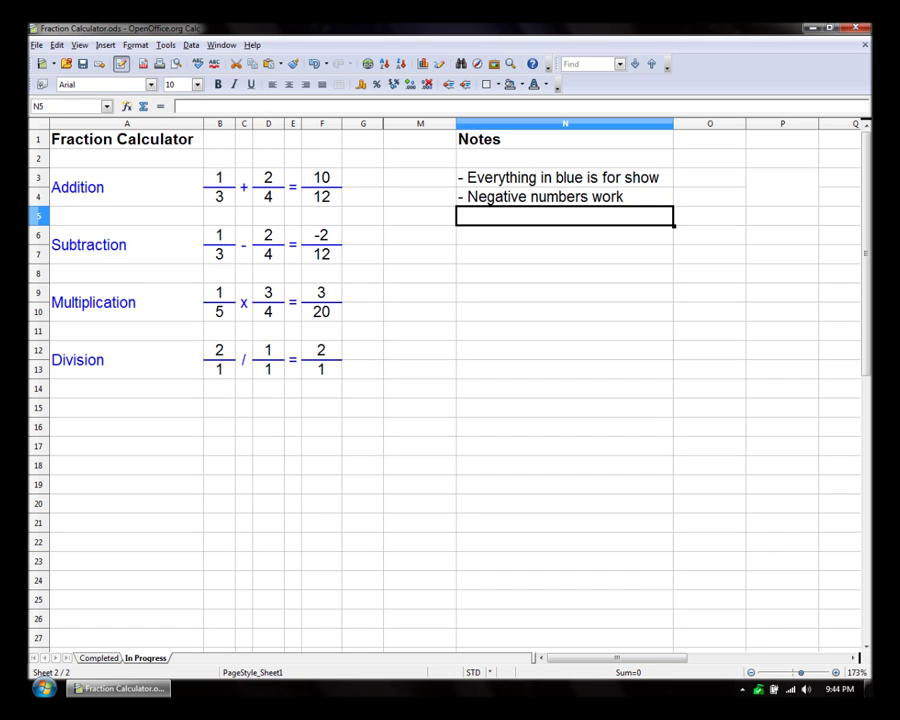
{"action": "type", "text": "- Ch"}
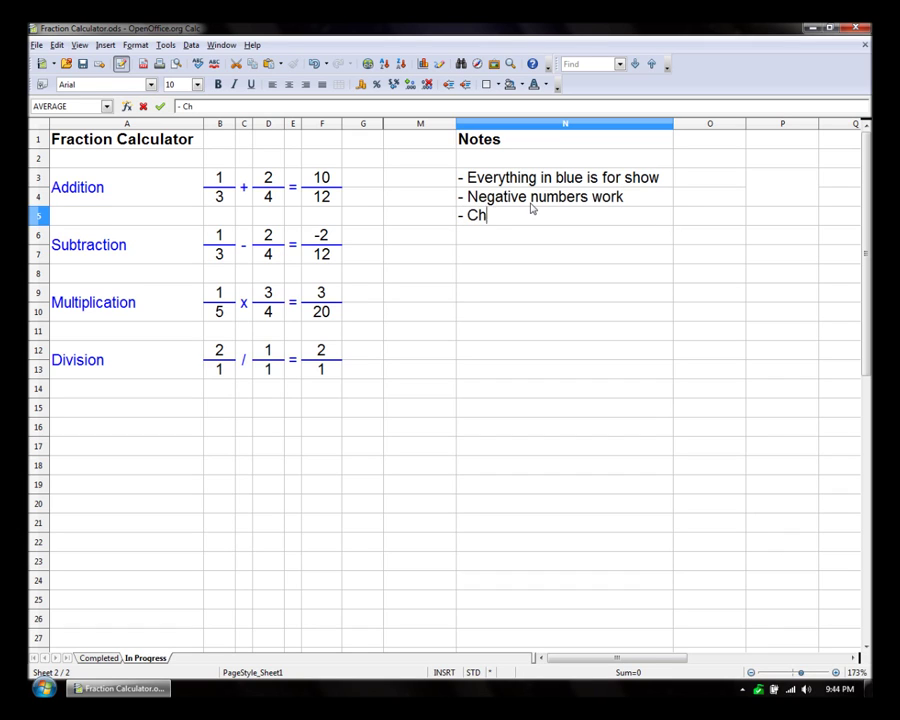
{"action": "type", "text": "eck our work"}
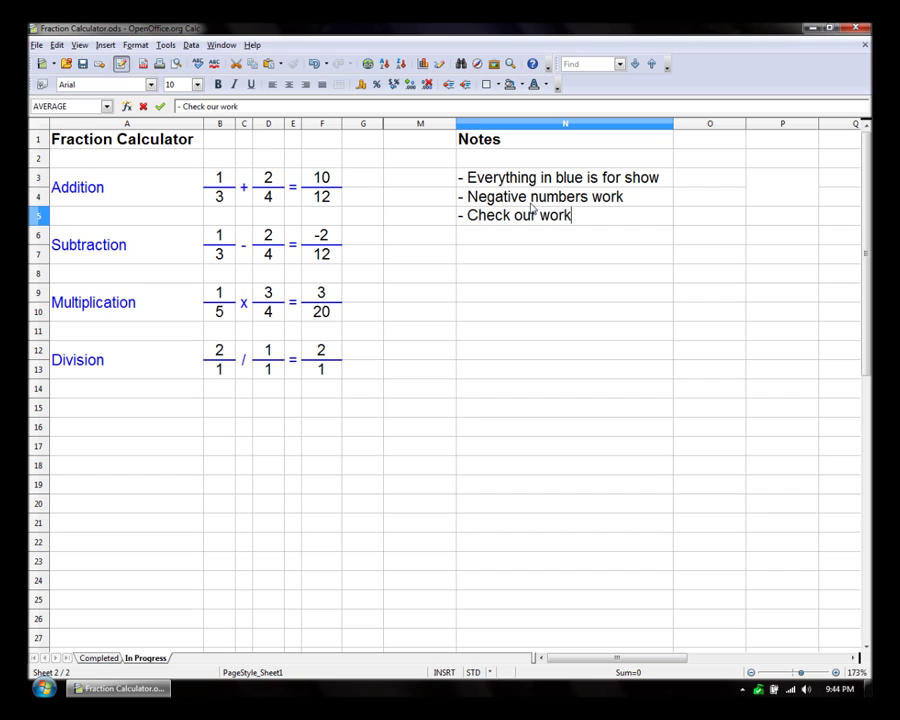
{"action": "key", "text": "Return"}
Show the hidden columns H to L between columns G and M, and clear the column selection
{"action": "left_click_drag", "start_coordinate": [374, 125], "coordinate": [395, 126]}
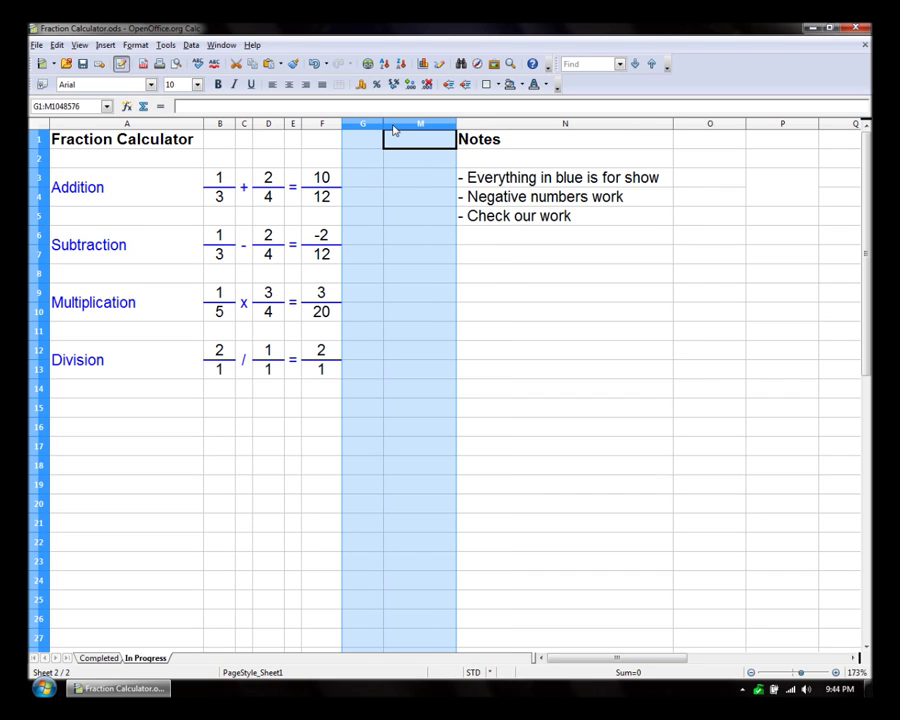
{"action": "right_click", "coordinate": [394, 128]}
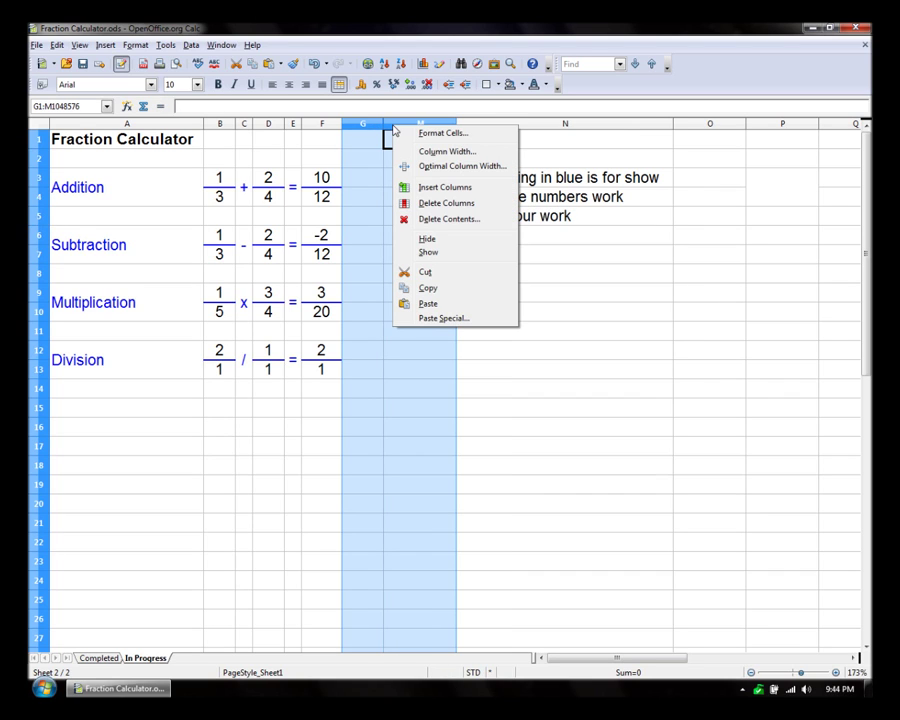
{"action": "left_click", "coordinate": [433, 255]}
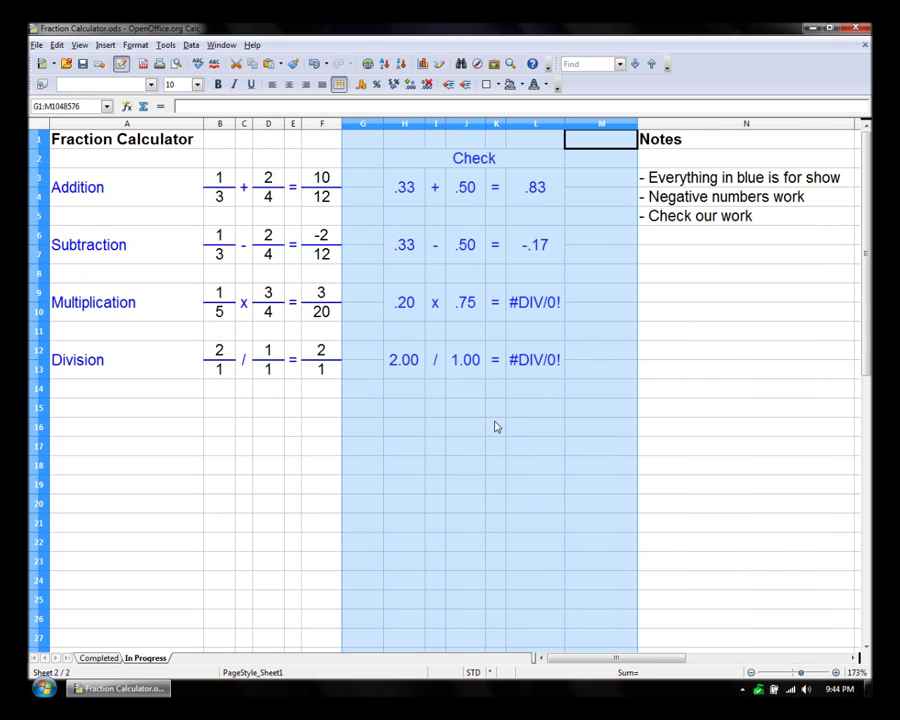
{"action": "left_click", "coordinate": [494, 426]}
Clear the faulty check results for multiplication in L9 and division in L12
{"action": "left_click", "coordinate": [540, 313]}
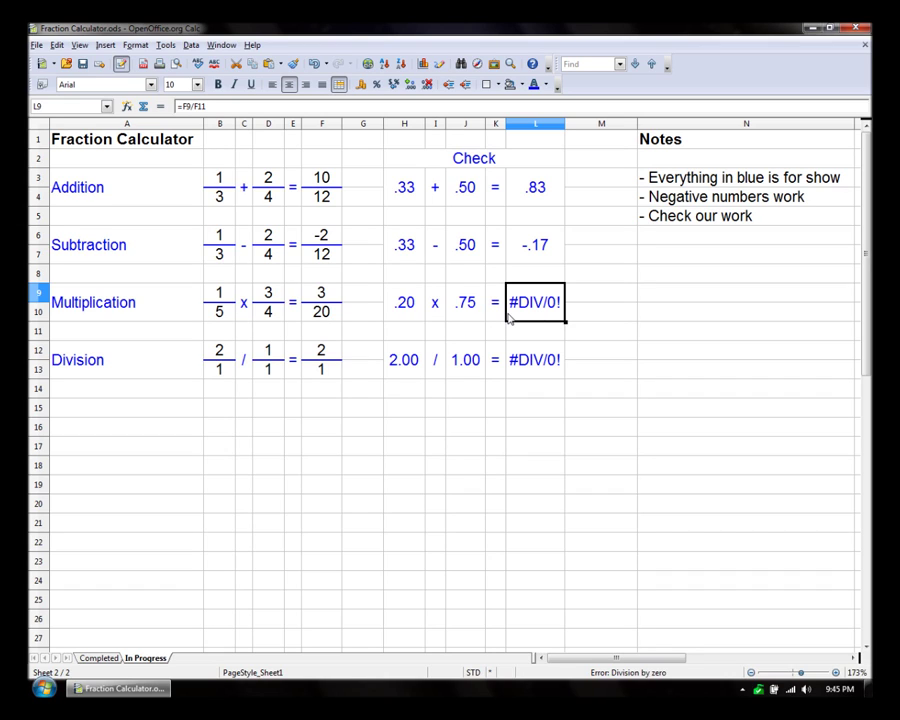
{"action": "key", "text": "Delete"}
{"action": "key", "text": "Down"}
{"action": "key", "text": "Down"}
{"action": "key", "text": "Delete"}
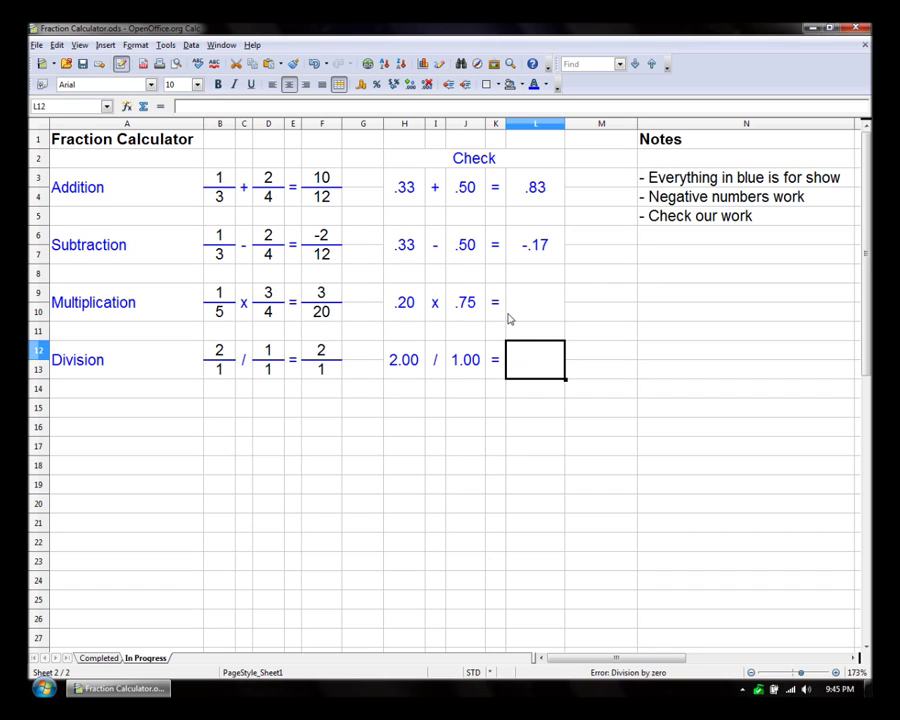
{"action": "key", "text": "Up"}
{"action": "key", "text": "Up"}
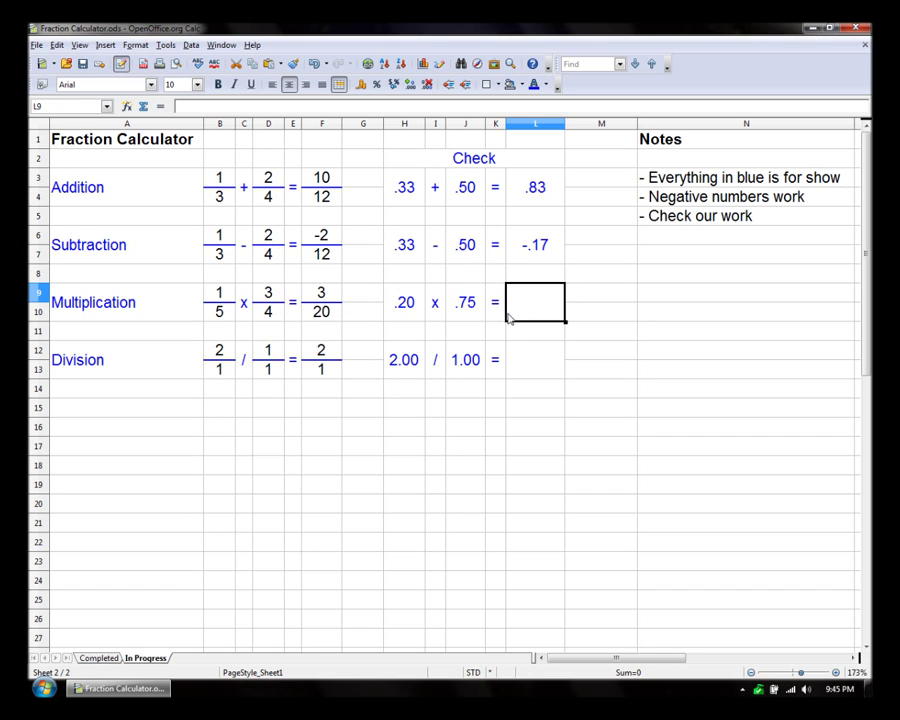
{"action": "type", "text": "="}
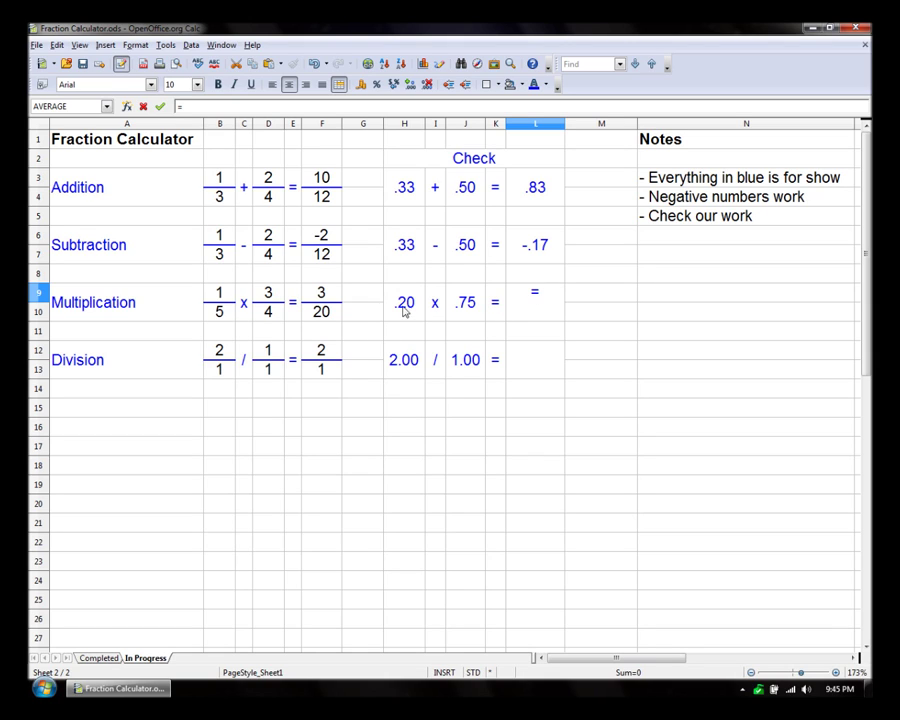
{"action": "key", "text": "Escape"}
Examine how the multiplication check decimals in H9 and J9 are derived from the numerators and denominators
{"action": "left_click_drag", "start_coordinate": [224, 310], "coordinate": [222, 298]}
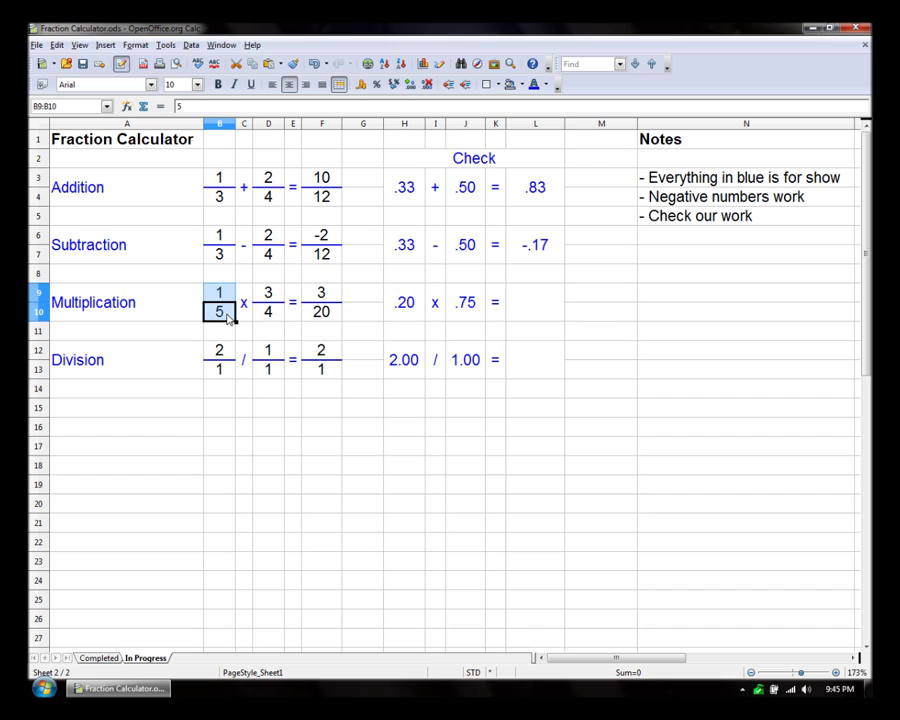
{"action": "left_click", "coordinate": [400, 314]}
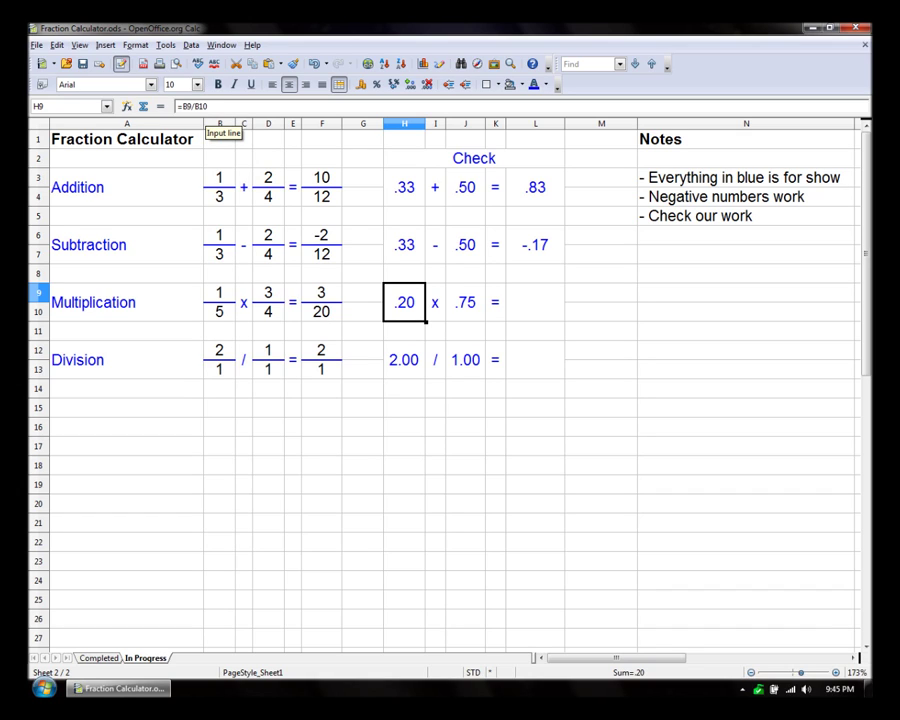
{"action": "left_click", "coordinate": [222, 298]}
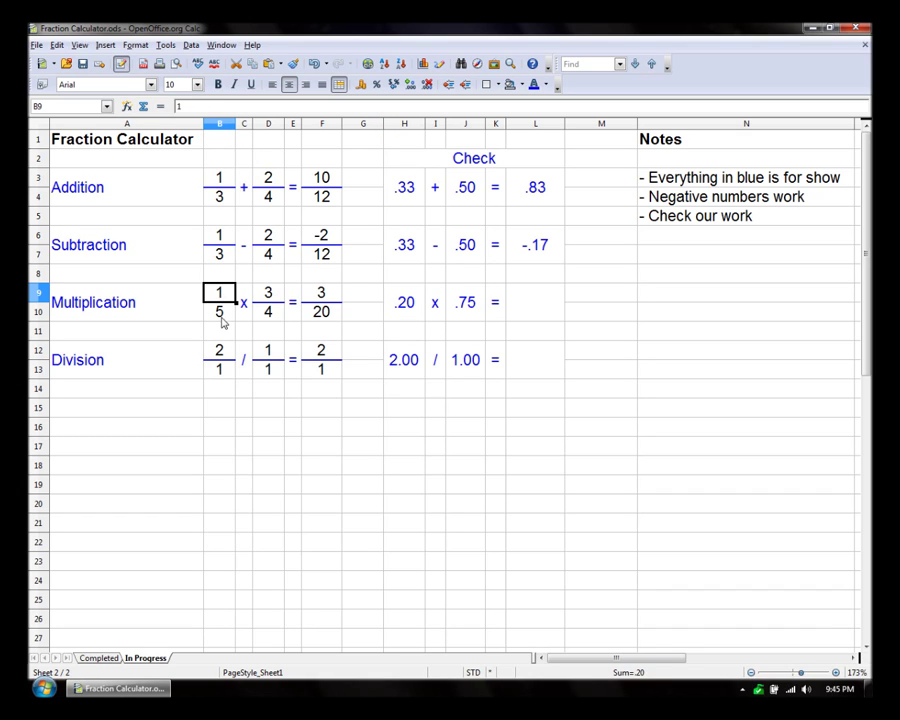
{"action": "left_click", "coordinate": [224, 311]}
{"action": "left_click", "coordinate": [224, 294]}
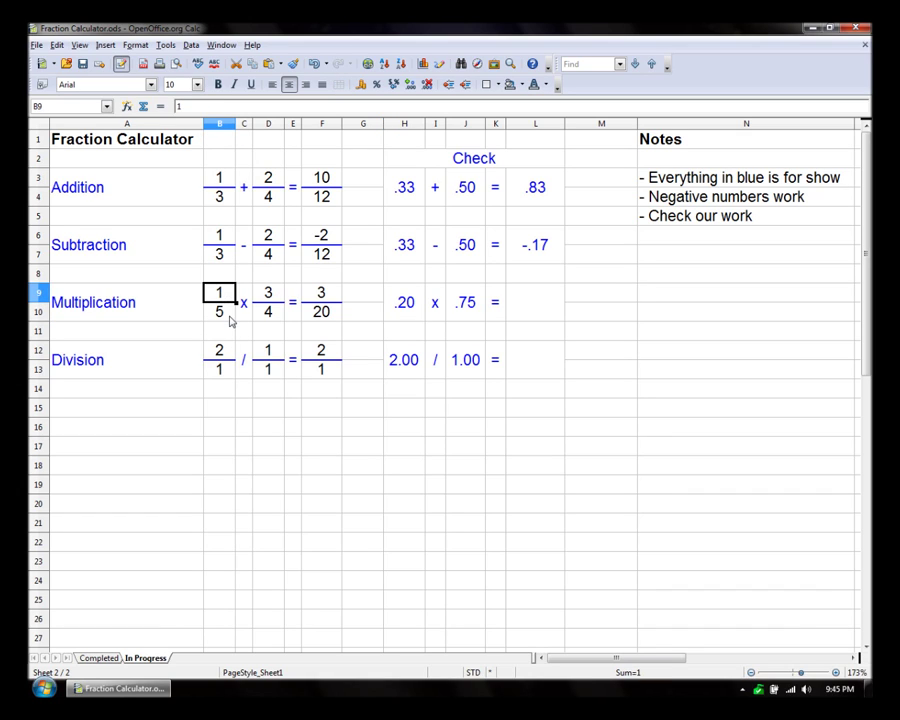
{"action": "left_click", "coordinate": [229, 318]}
{"action": "left_click", "coordinate": [411, 310]}
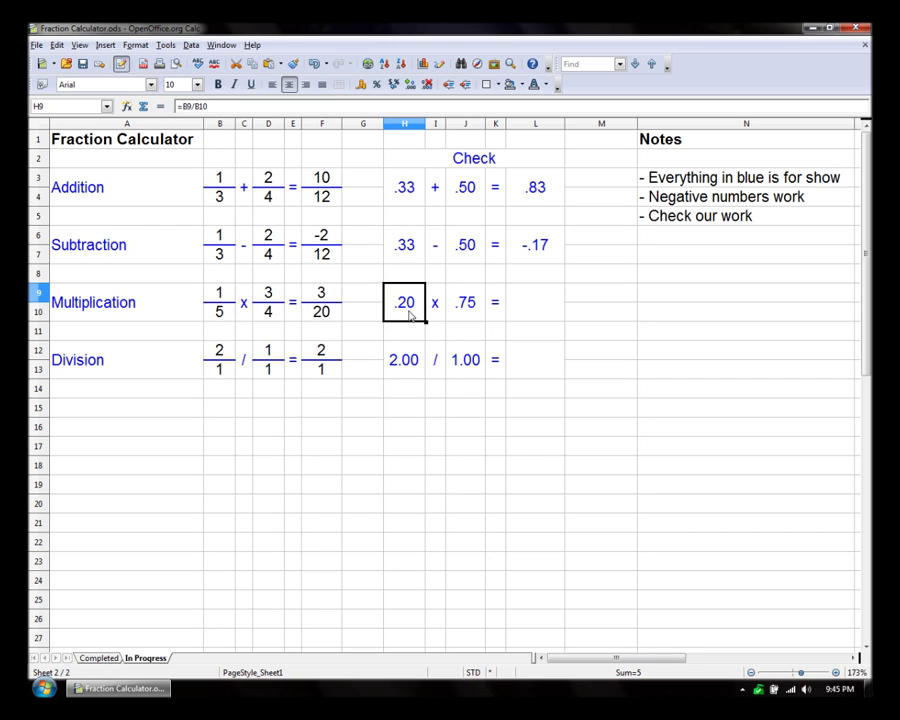
{"action": "left_click", "coordinate": [472, 310]}
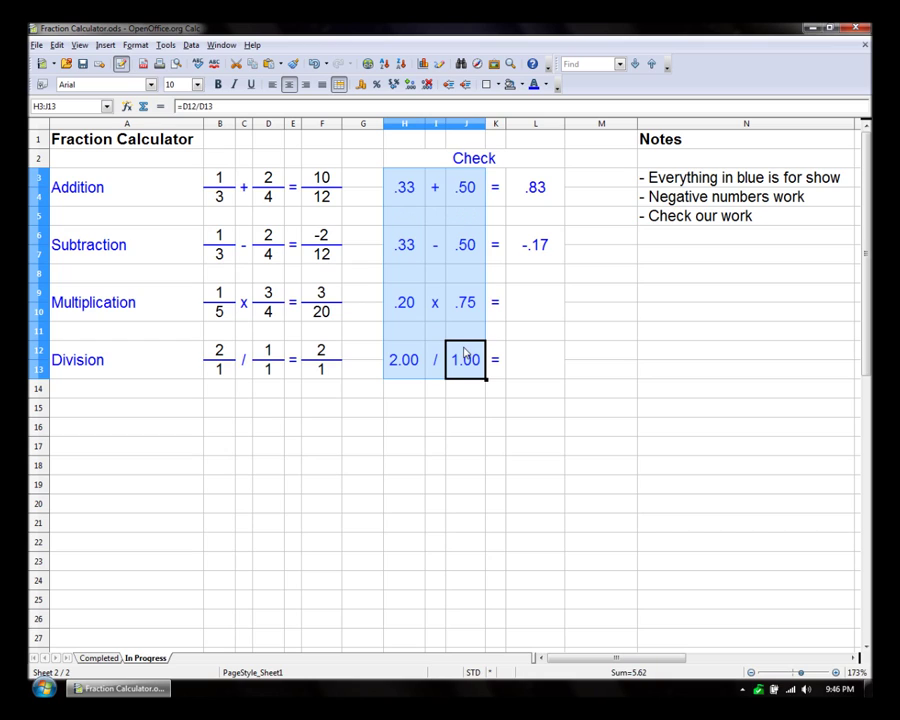
Enter the formula =F9/F10 in L9 as the decimal check of the multiplication result
{"action": "left_click", "coordinate": [540, 317]}
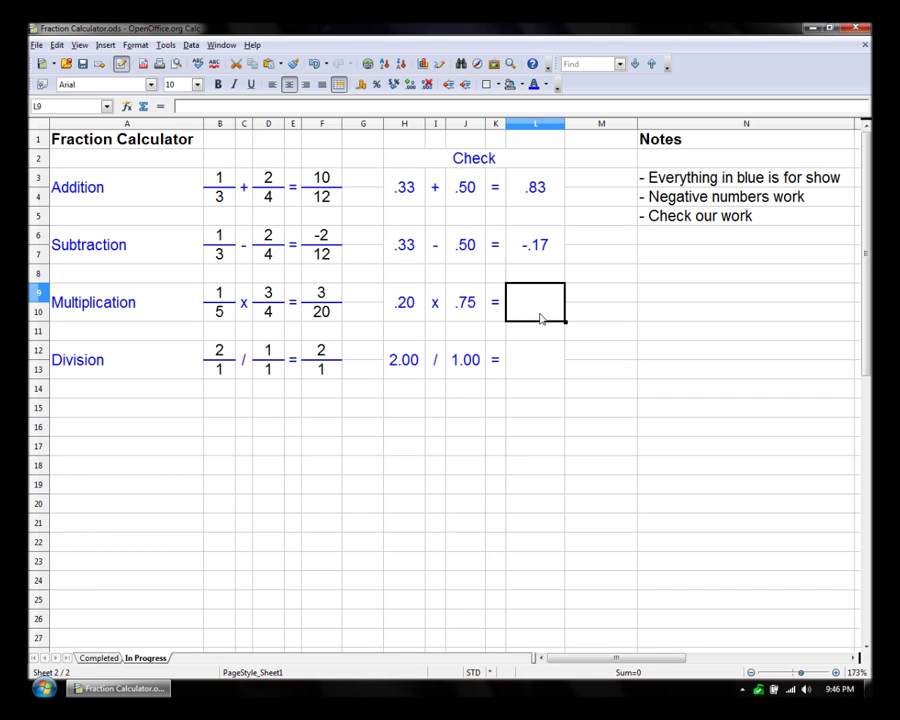
{"action": "type", "text": "="}
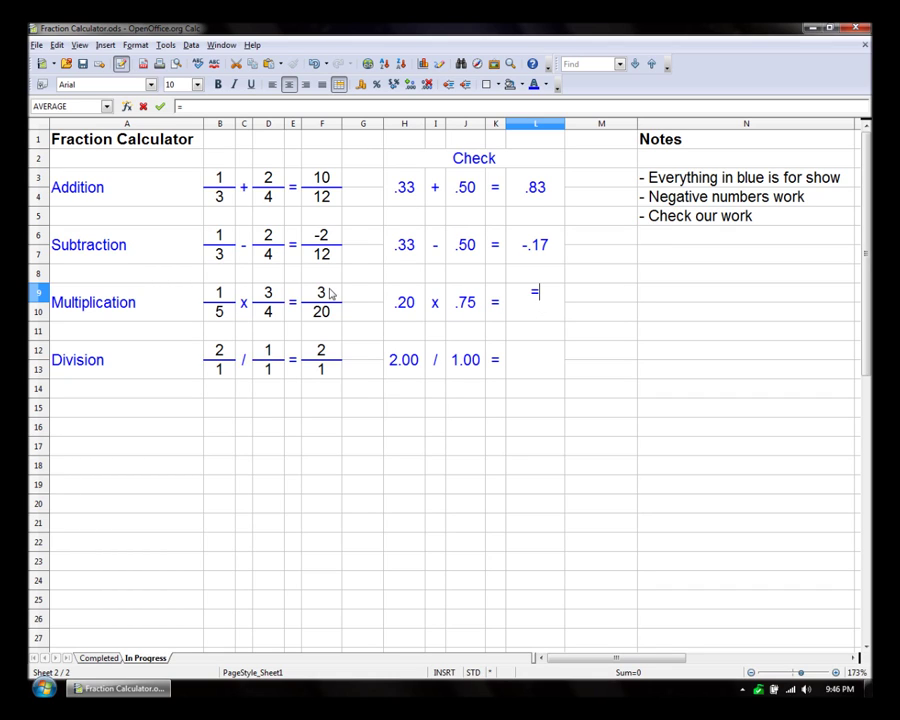
{"action": "left_click", "coordinate": [328, 292]}
{"action": "type", "text": "/"}
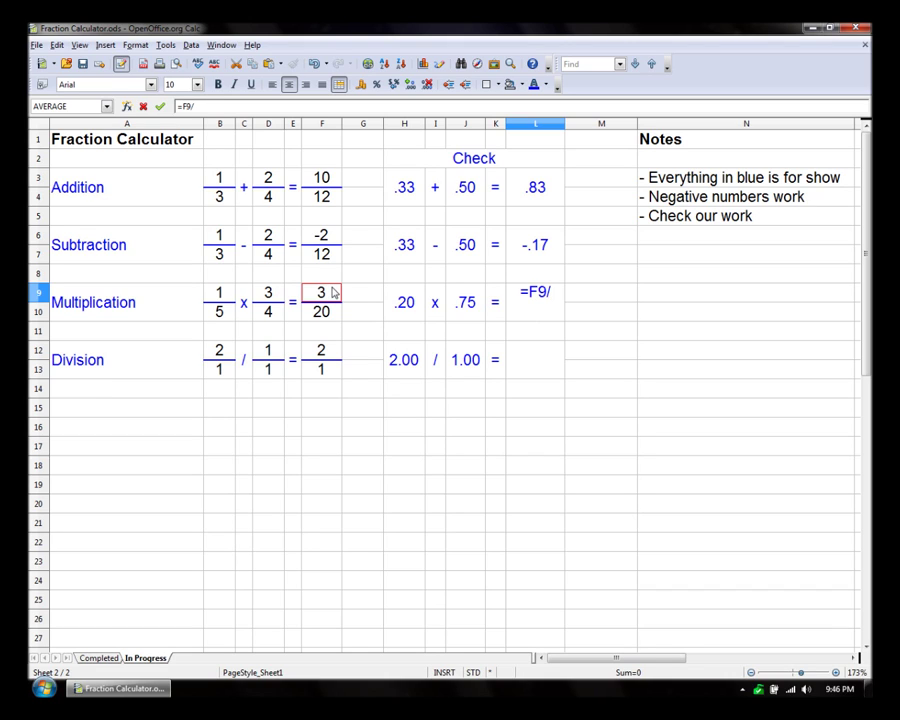
{"action": "left_click", "coordinate": [323, 314]}
{"action": "key", "text": "Return"}
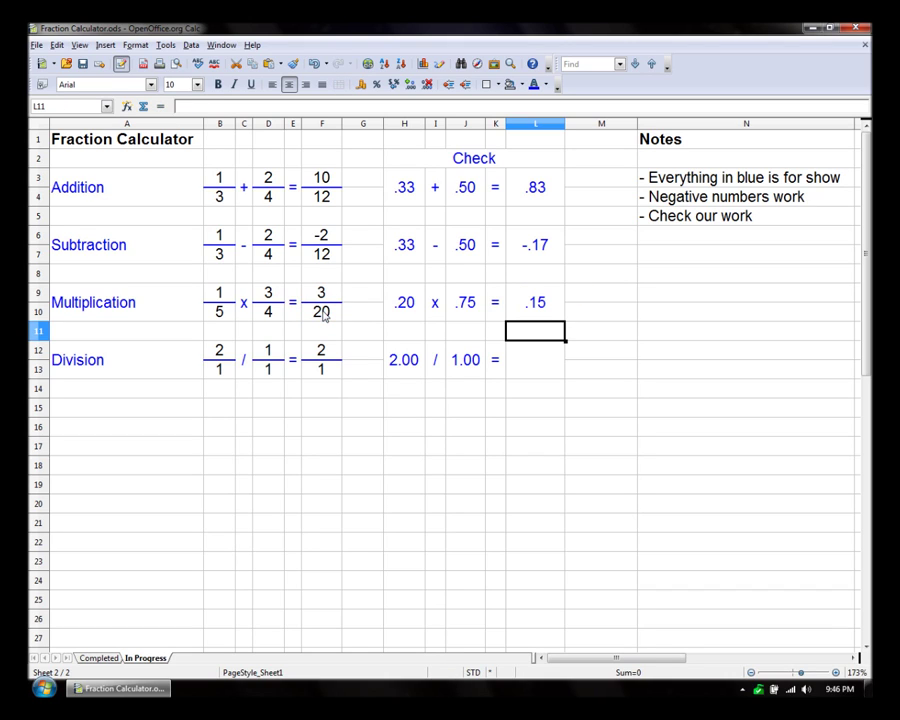
Enter the formula =F12/F13 in L12 as the decimal check of the division result
{"action": "key", "text": "Down"}
{"action": "key", "text": "Up"}
{"action": "key", "text": "Up"}
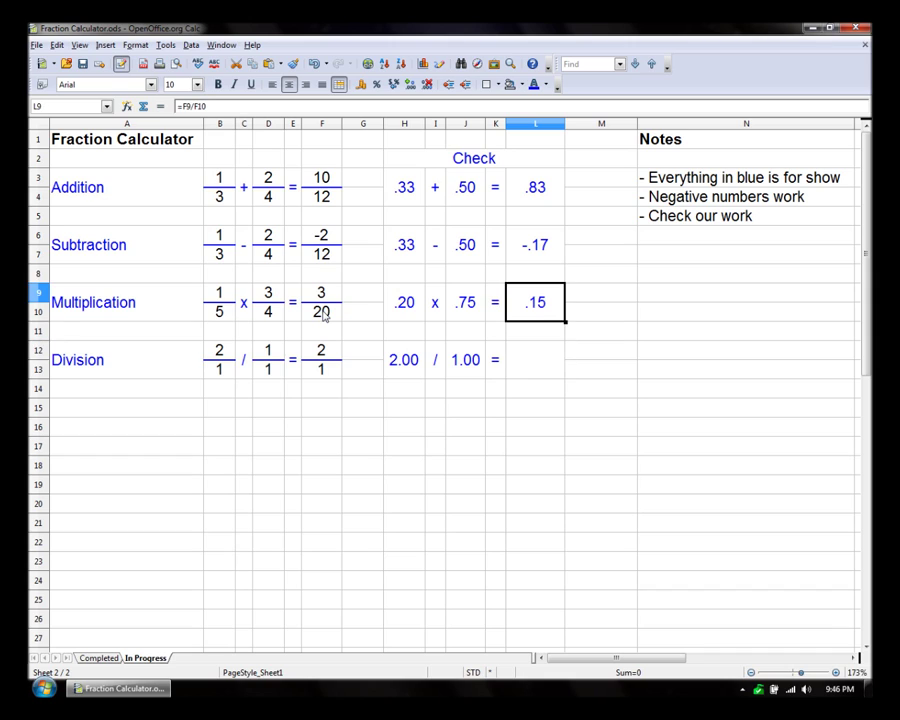
{"action": "key", "text": "Down"}
{"action": "key", "text": "Down"}
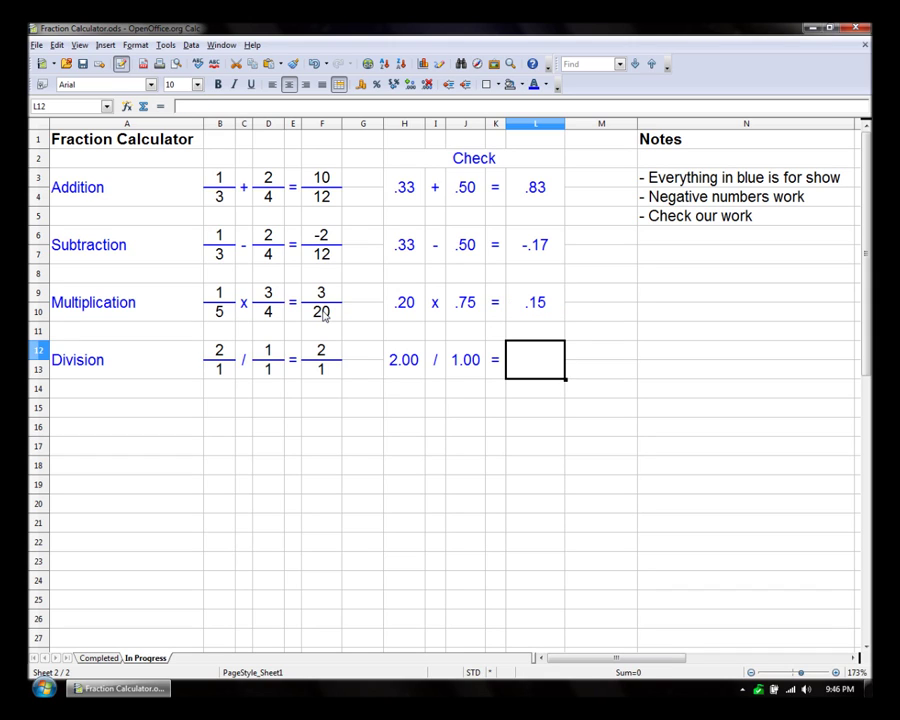
{"action": "type", "text": "=F12/F13"}
{"action": "left_click", "coordinate": [458, 407]}
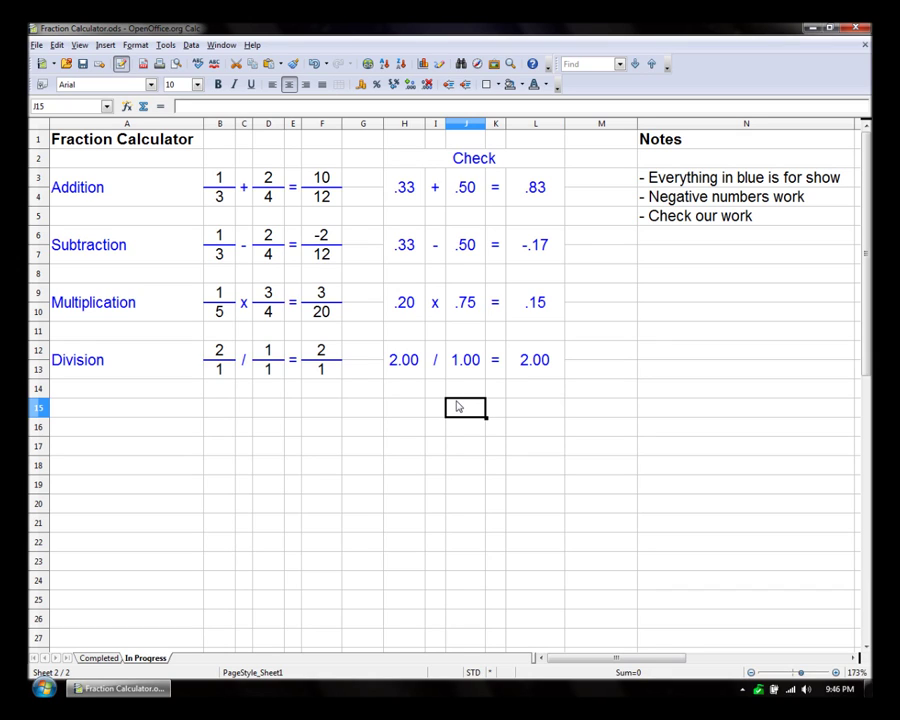
Review the check formulas for addition, subtraction, multiplication and division in columns J and L
{"action": "left_click", "coordinate": [592, 198]}
{"action": "left_click", "coordinate": [480, 193]}
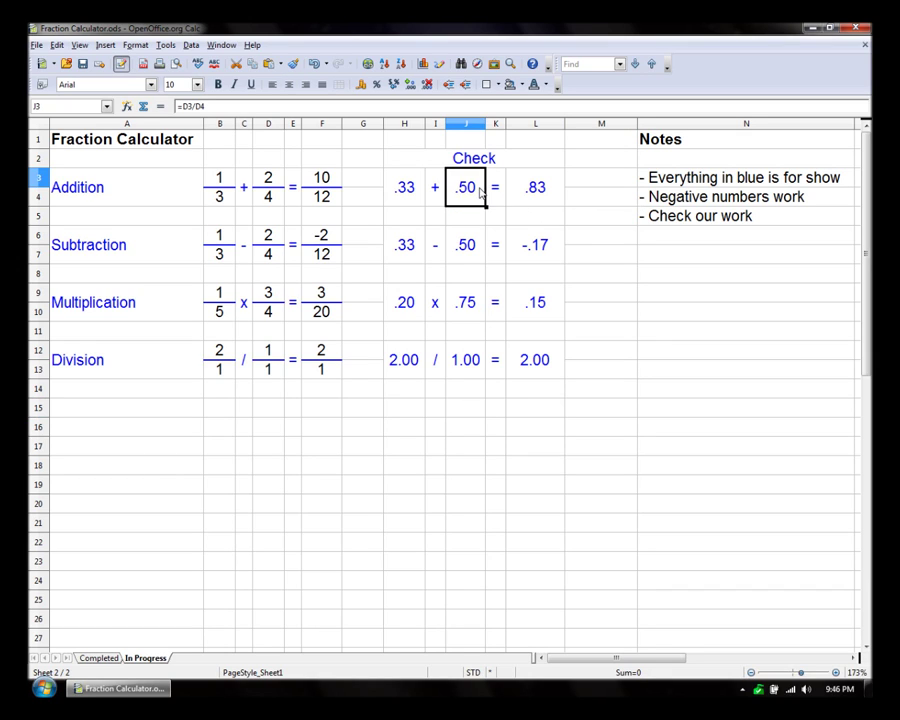
{"action": "left_click", "coordinate": [534, 196]}
{"action": "left_click", "coordinate": [554, 263]}
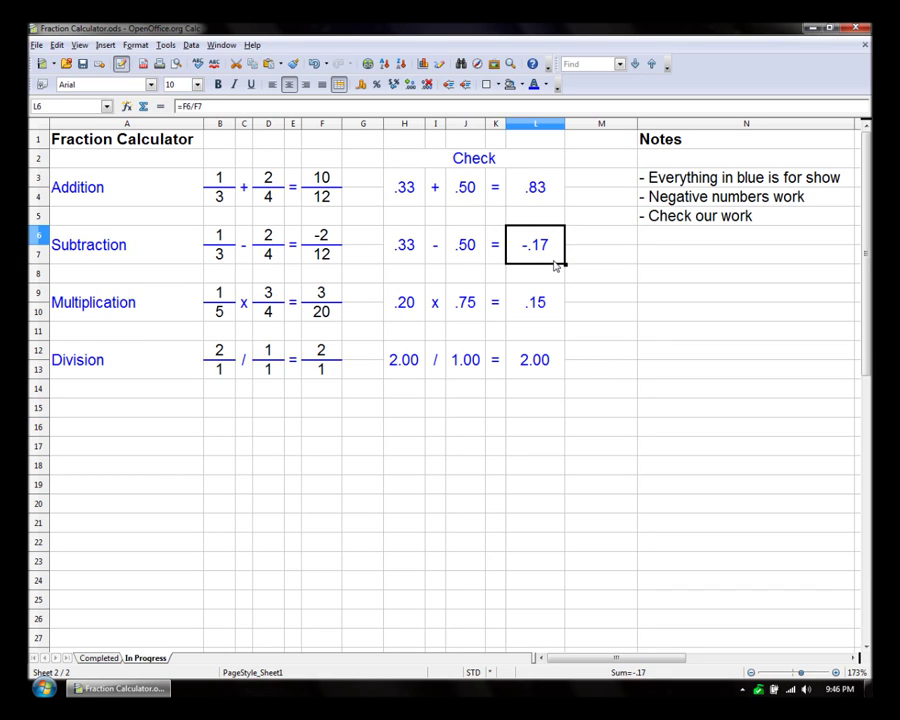
{"action": "left_click", "coordinate": [546, 306]}
{"action": "left_click", "coordinate": [539, 359]}
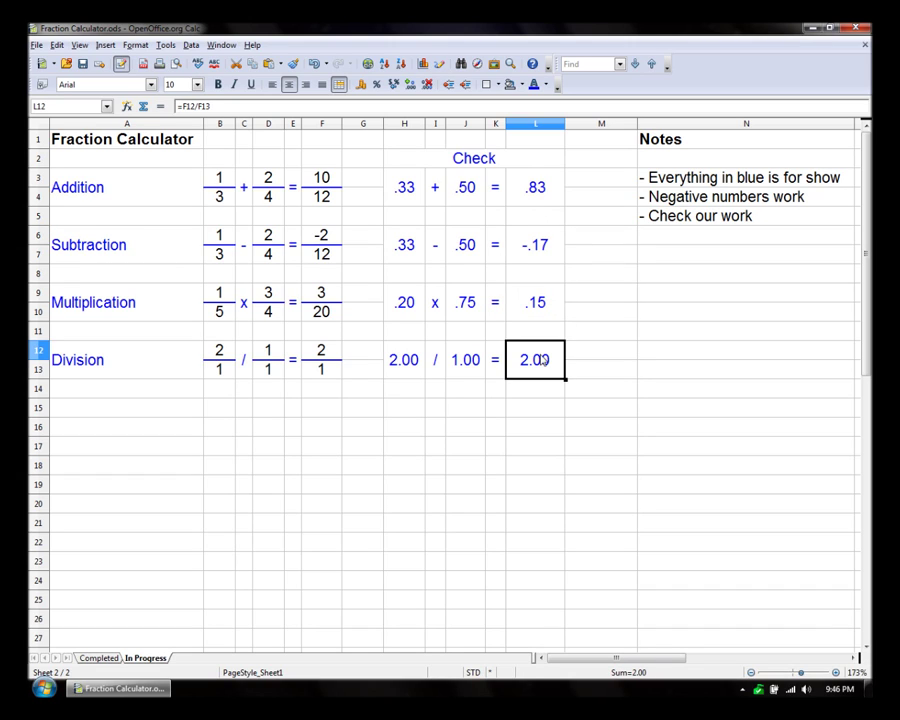
{"action": "key", "text": "Left"}
{"action": "key", "text": "Left"}
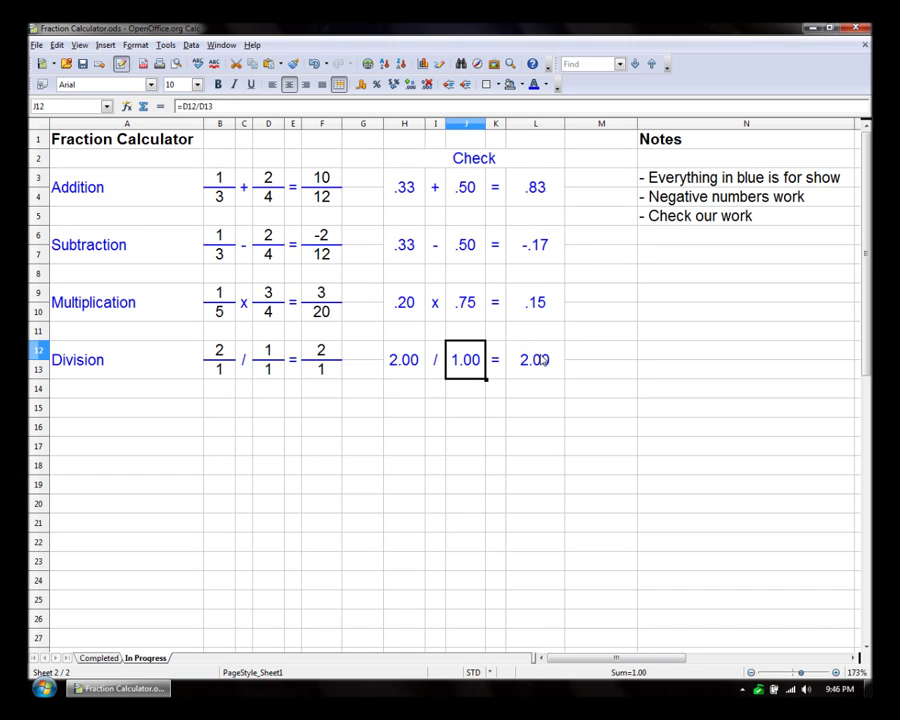
Select the empty cell N6 directly below the "- Check our work" note
{"action": "left_click", "coordinate": [677, 311]}
{"action": "left_click", "coordinate": [677, 251]}
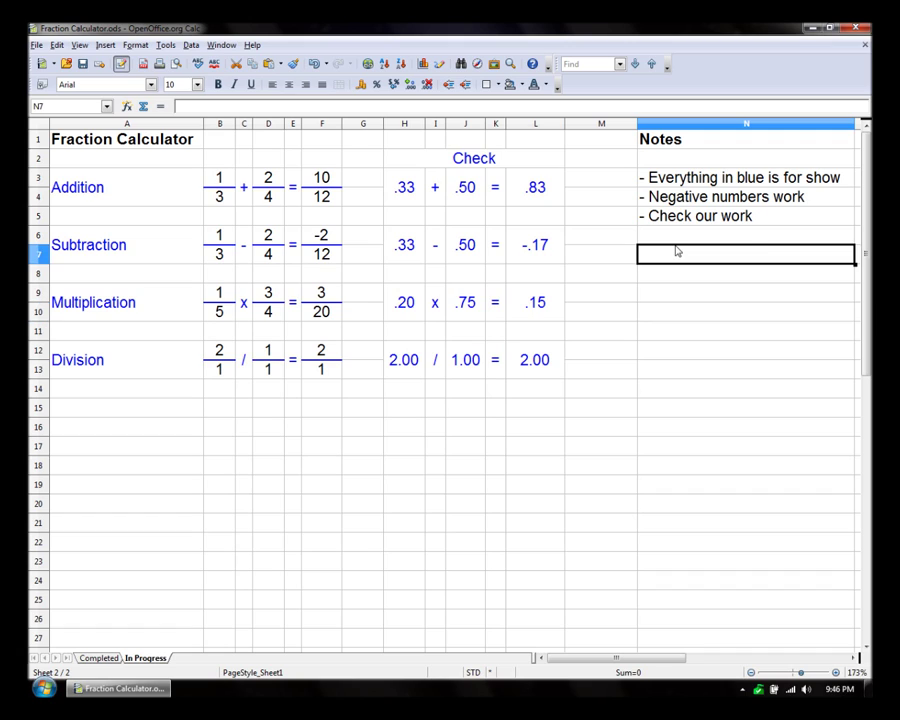
{"action": "left_click", "coordinate": [675, 238]}
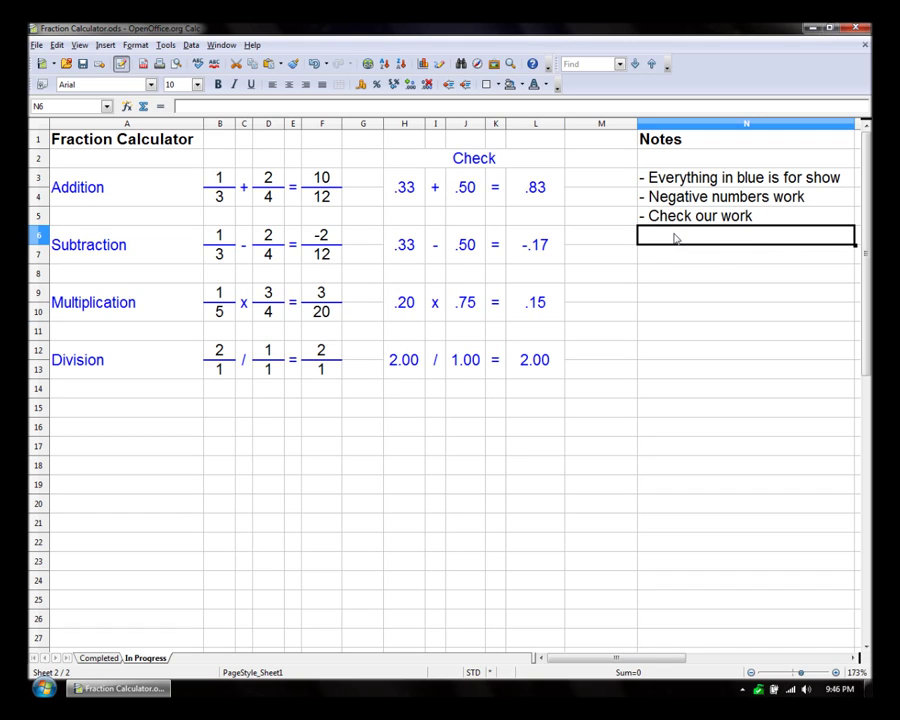